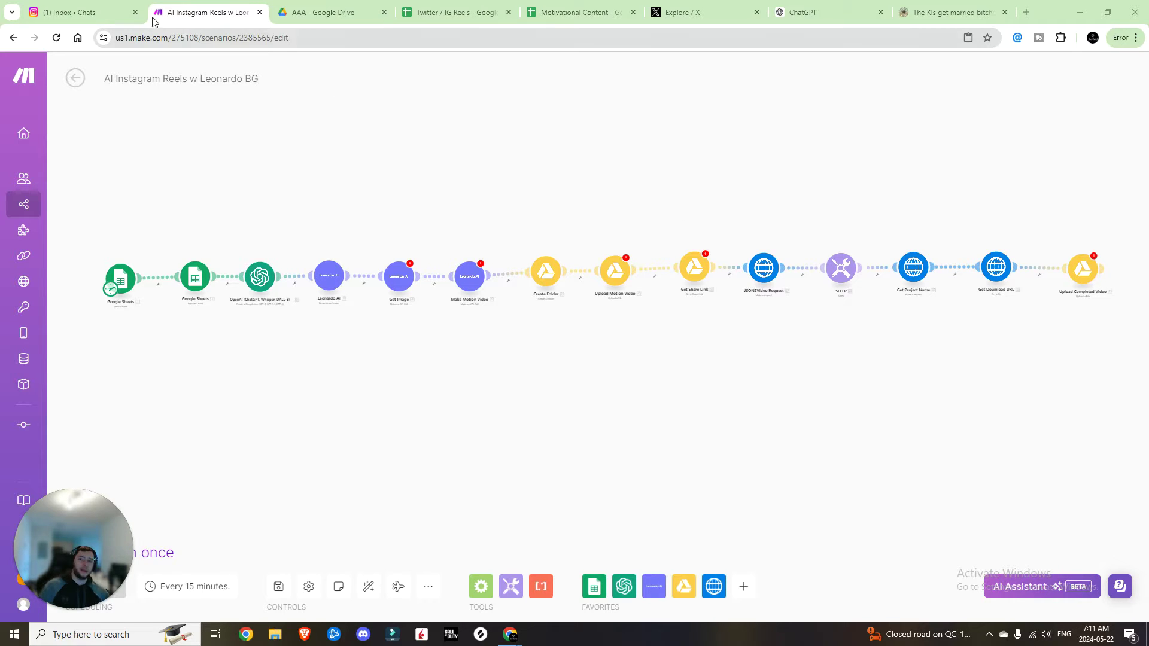
- Switch to the Instagram 'Inbox • Chats' tab showing the conversation with the shared quote reel
left_click(123, 11)
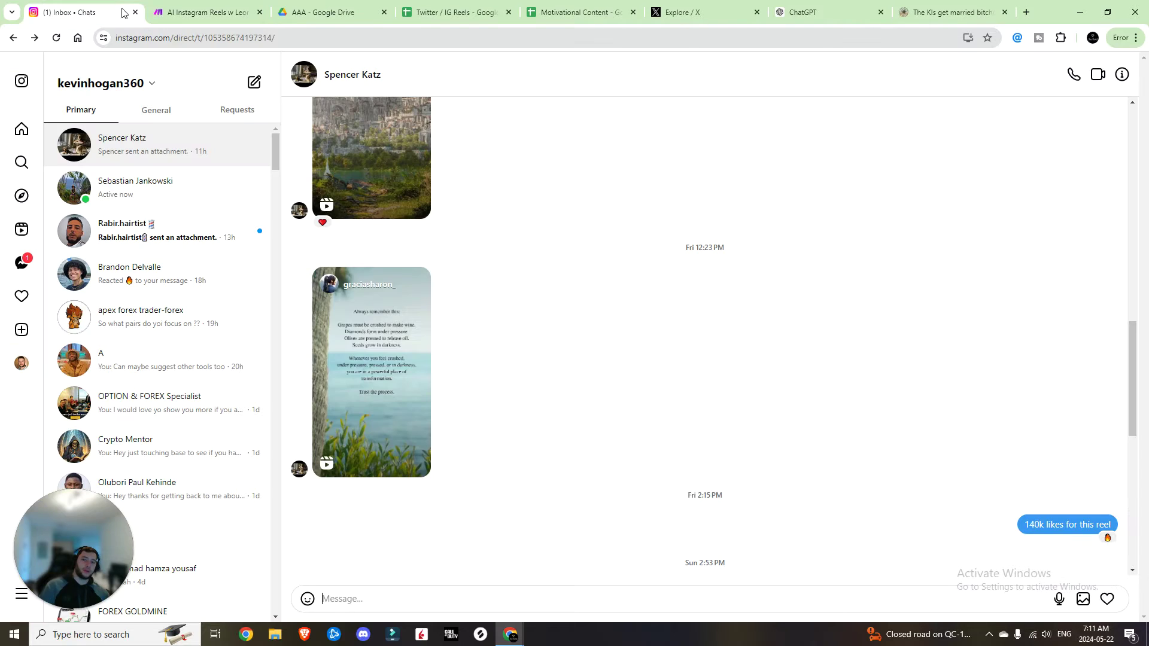
- View the shared quote reel post, then go back to the Make scenario tab
left_click(343, 362)
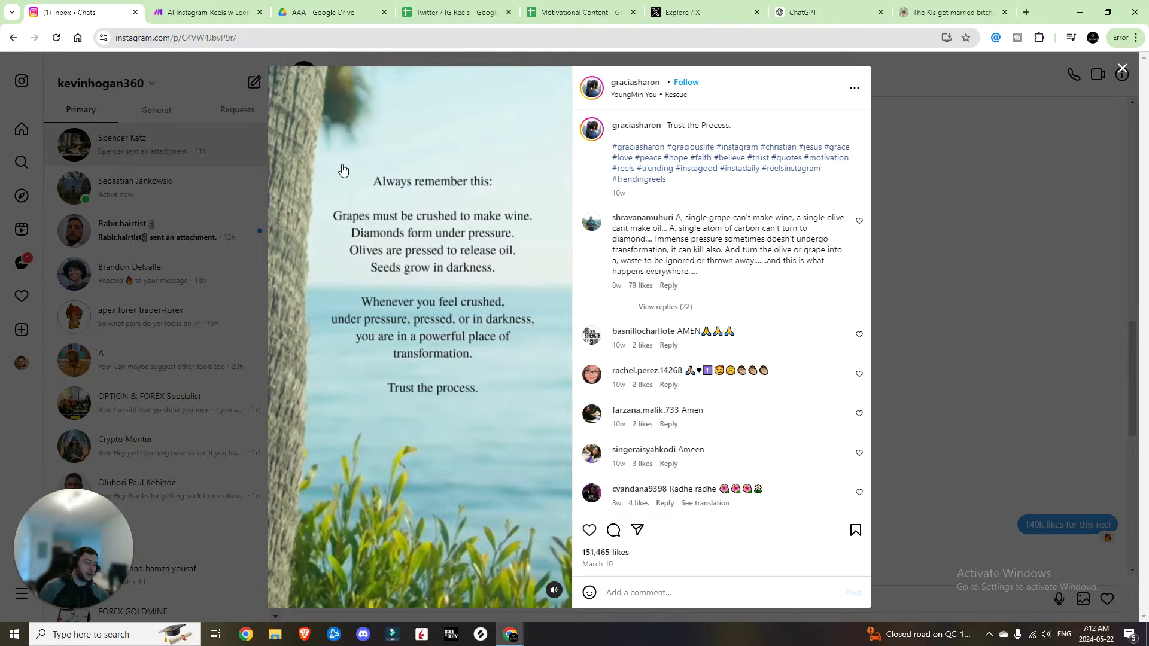
key("ctrl+Tab")
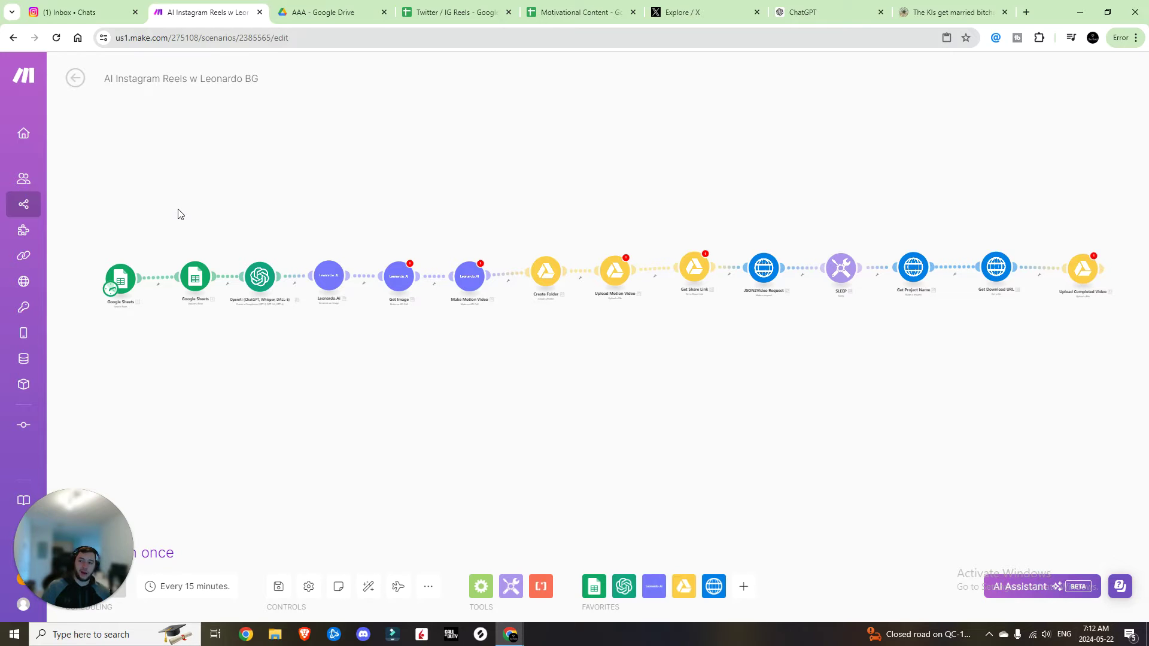
- Zoom in on the scenario's first modules, glancing at the quote spreadsheet and Instagram reel tabs
scroll(178, 214, "up", 2)
scroll(161, 317, "up", 1)
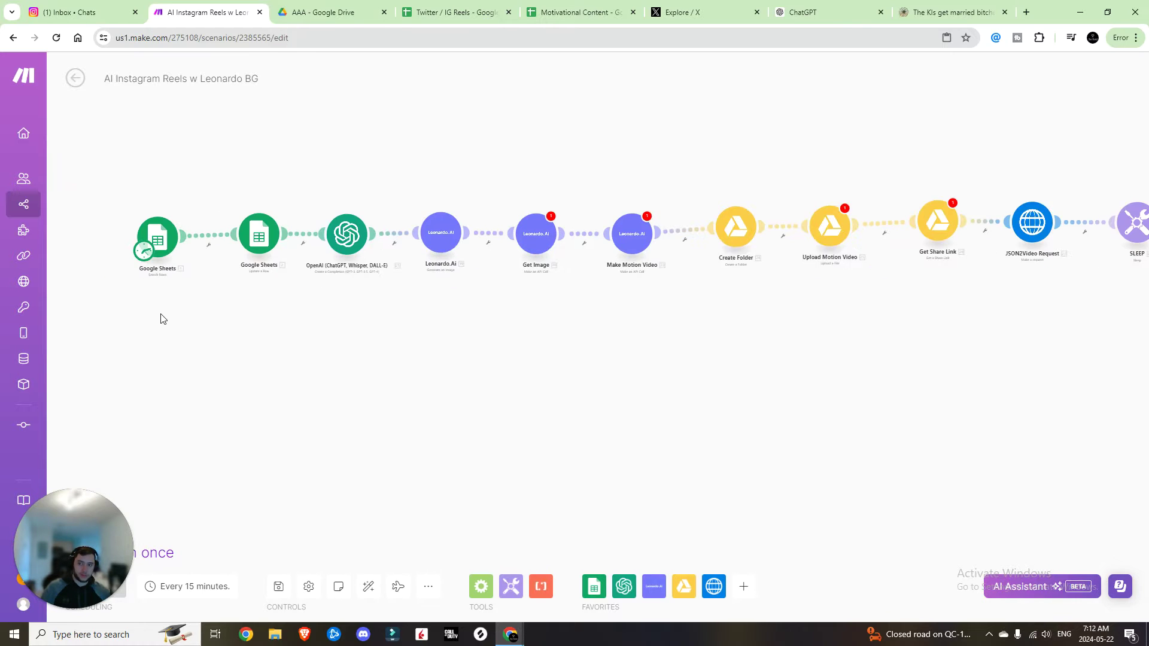
scroll(191, 299, "up", 1)
left_click(578, 12)
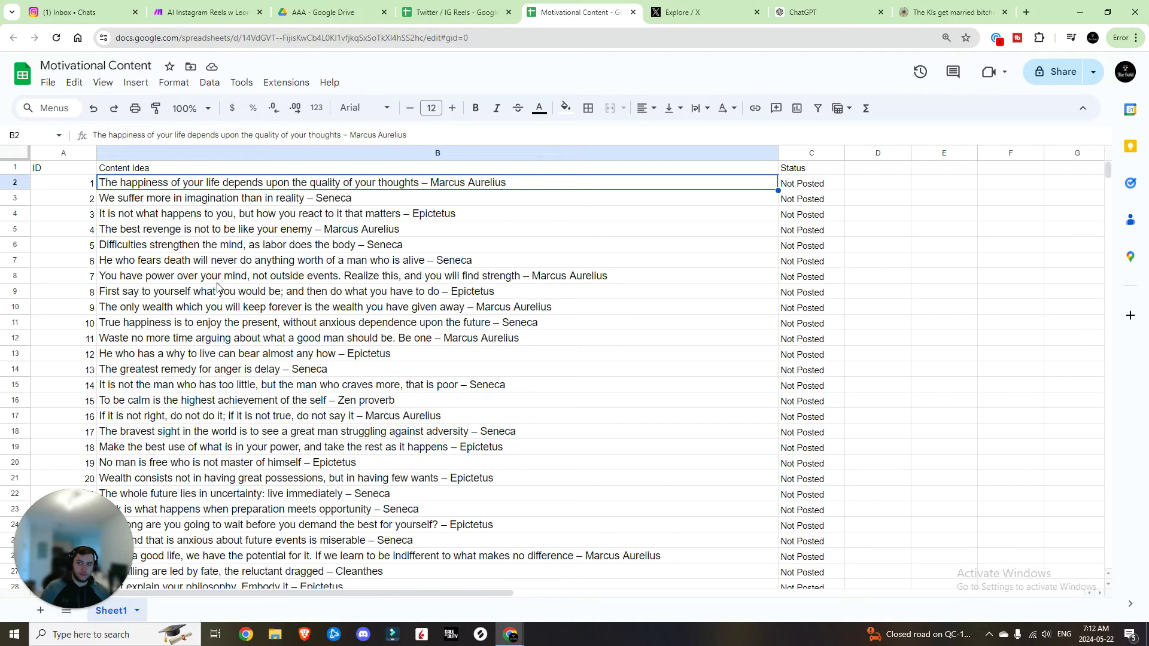
left_click(78, 12)
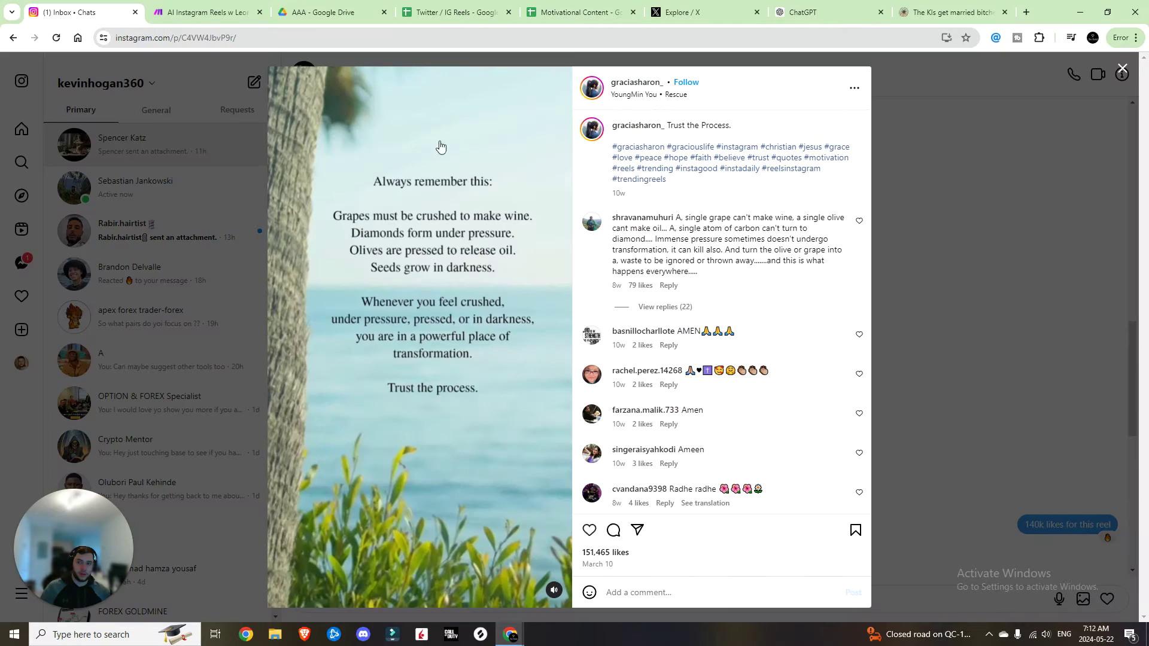
left_click(239, 12)
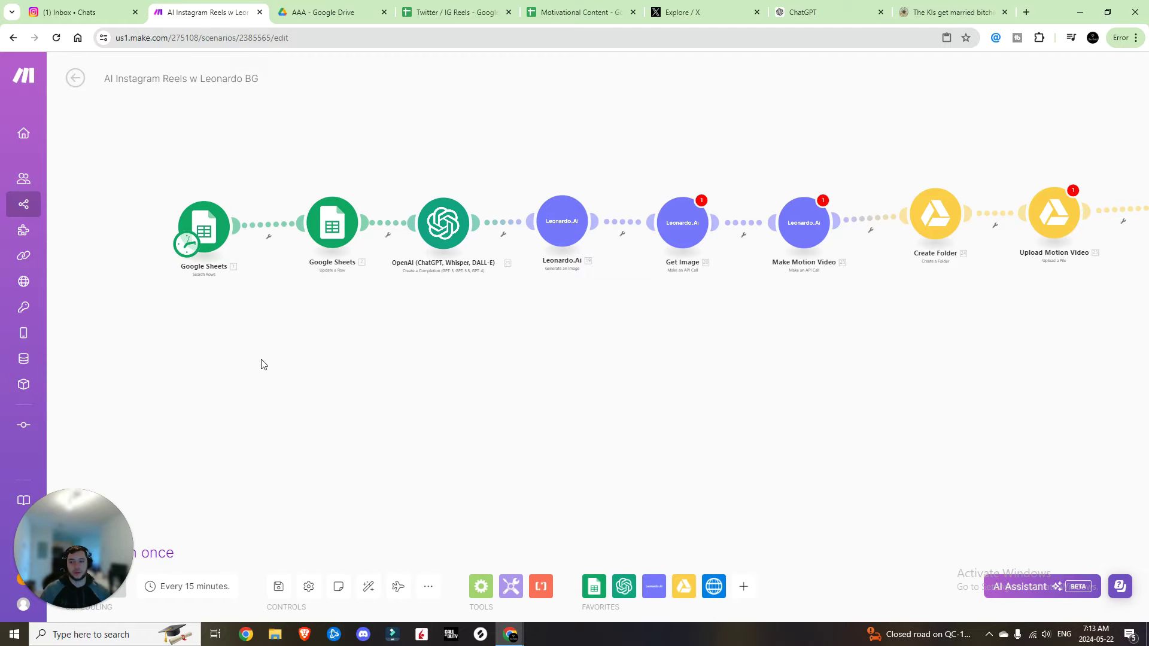
scroll(231, 250, "up", 2)
- Review the Seneca, Epictetus and Marcus Aurelius quotes, all with Status 'Not Posted'
left_click(578, 12)
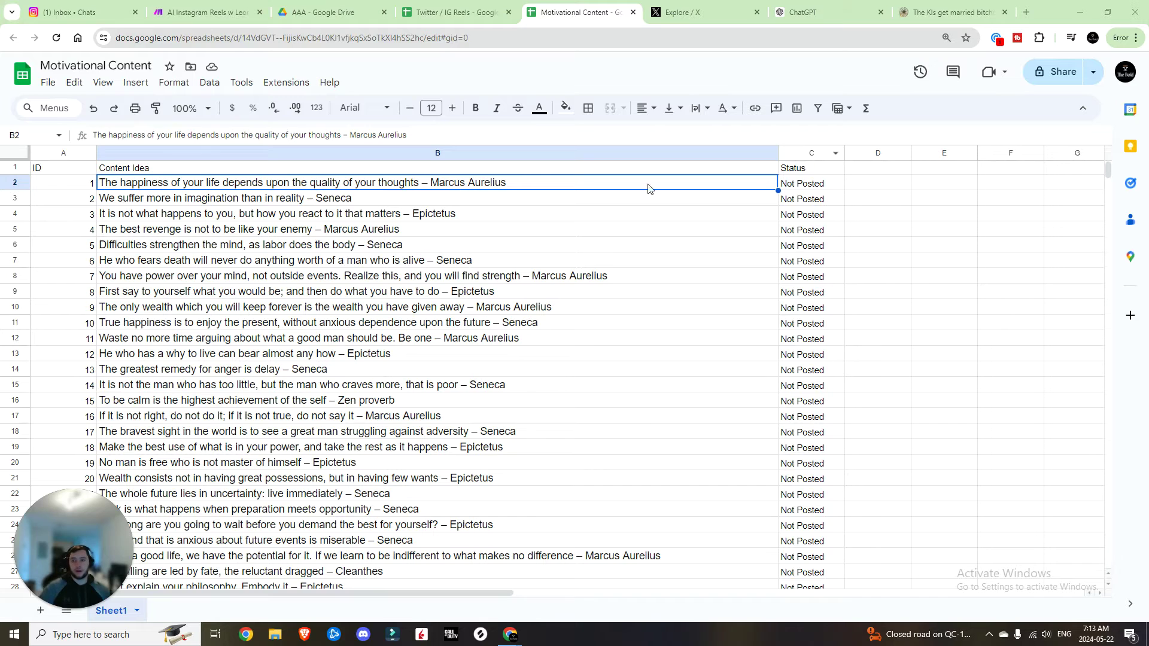
- Set the Search Rows module's Spreadsheet to Motivational Content
left_click(218, 6)
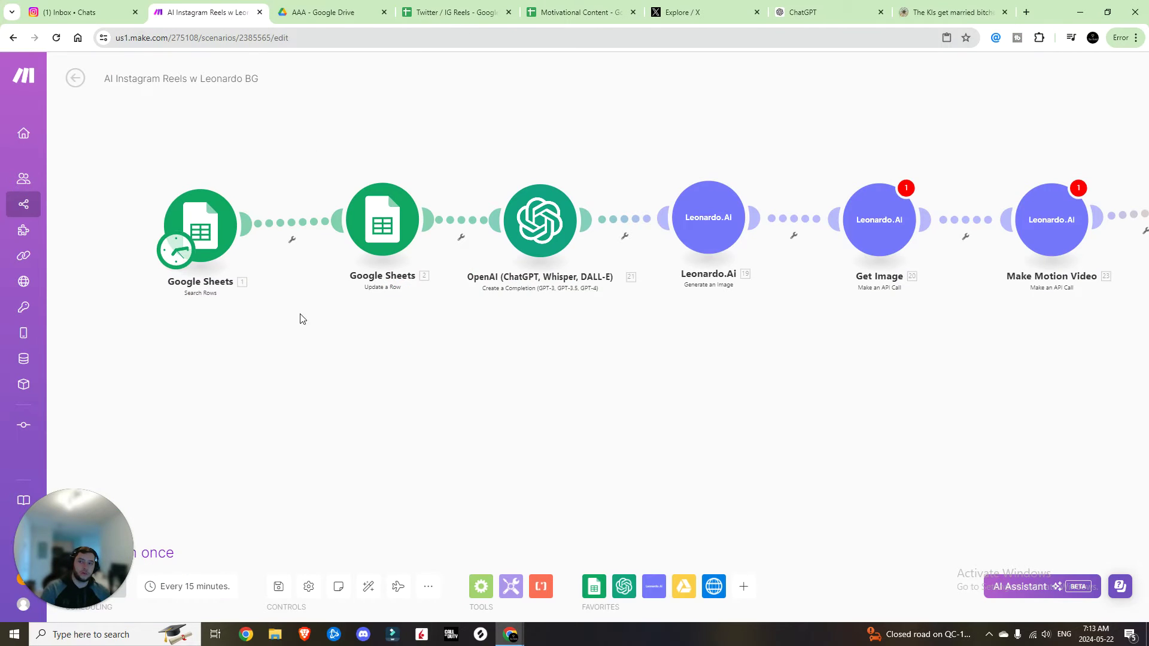
left_click(392, 276)
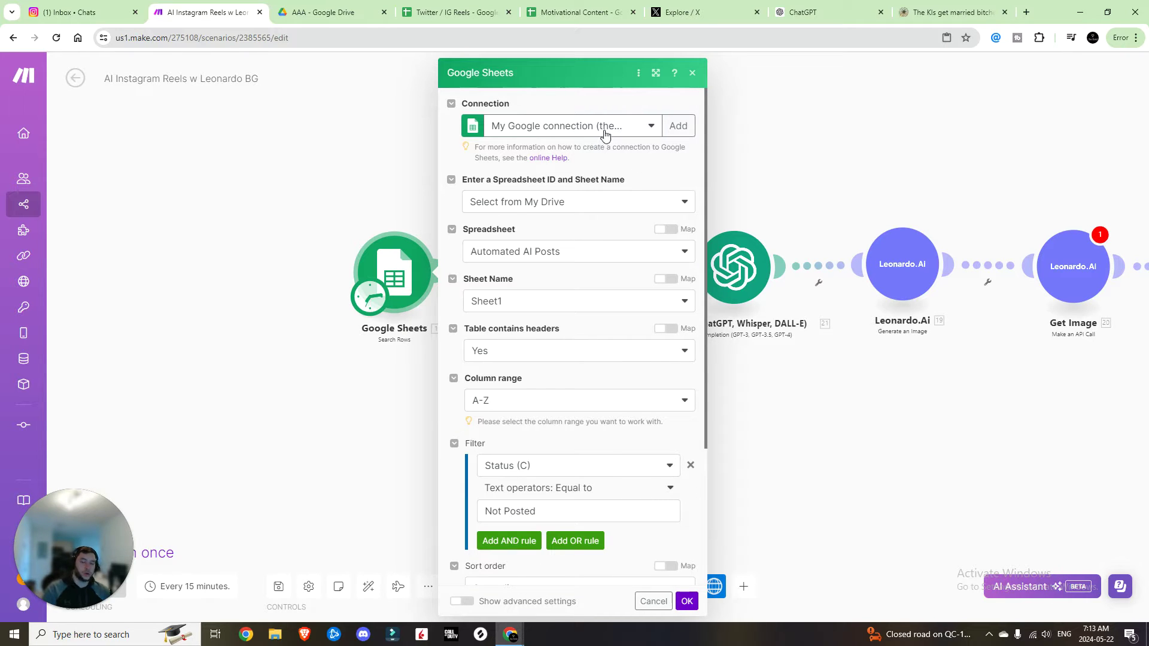
left_click(568, 252)
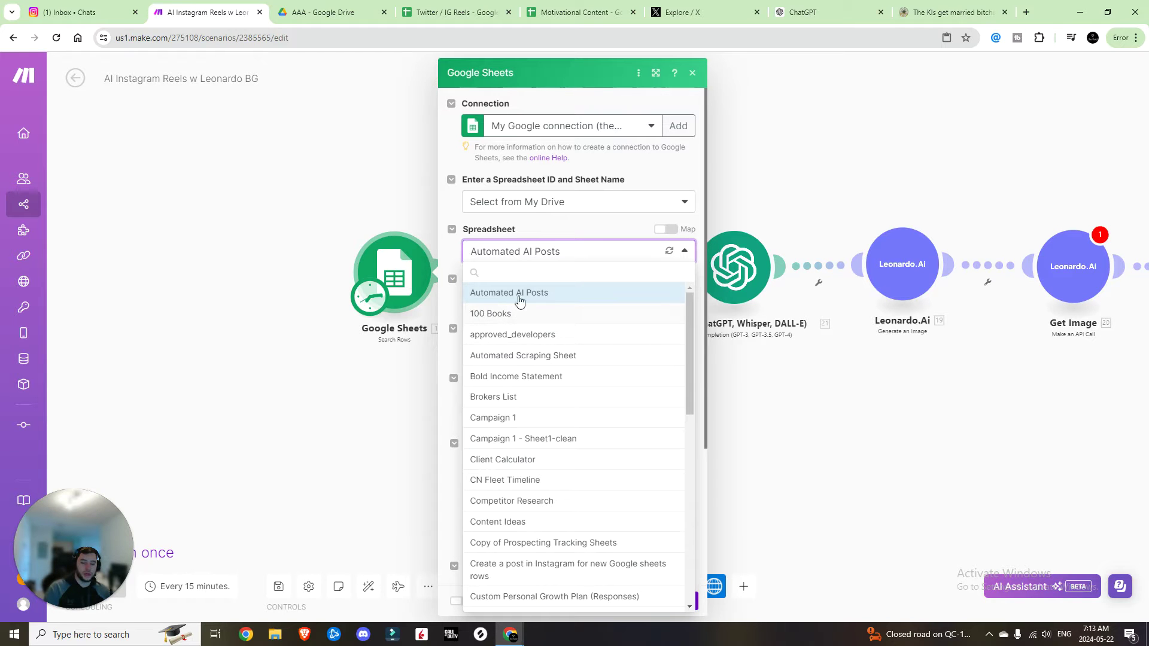
left_click(519, 292)
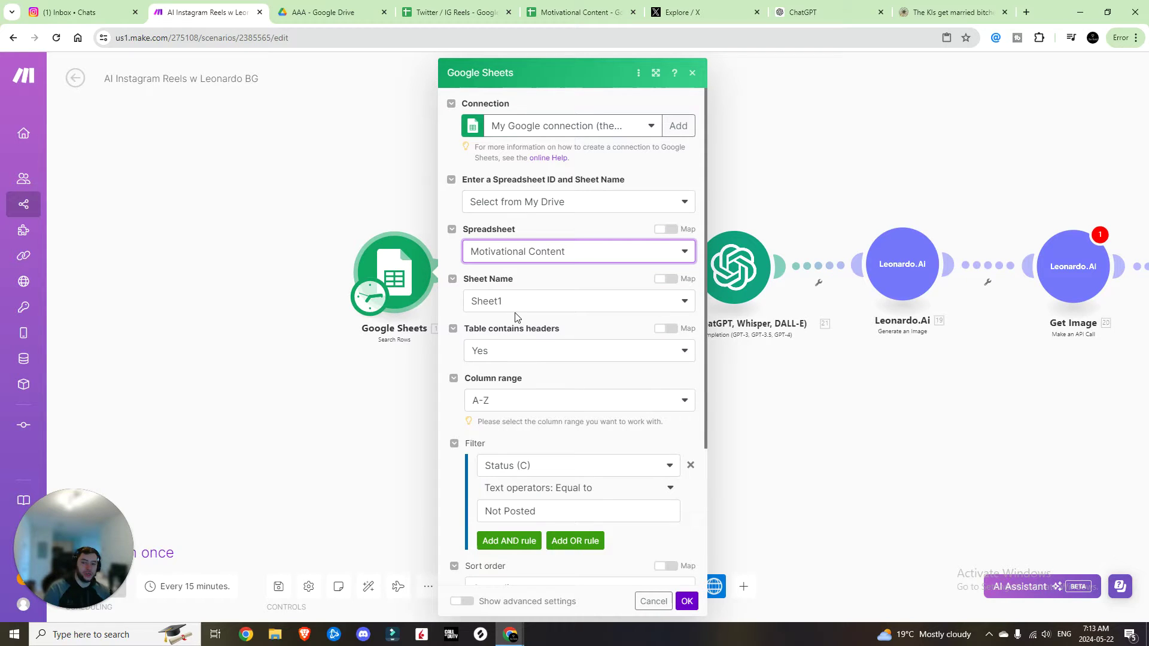
scroll(518, 317, "down", 3)
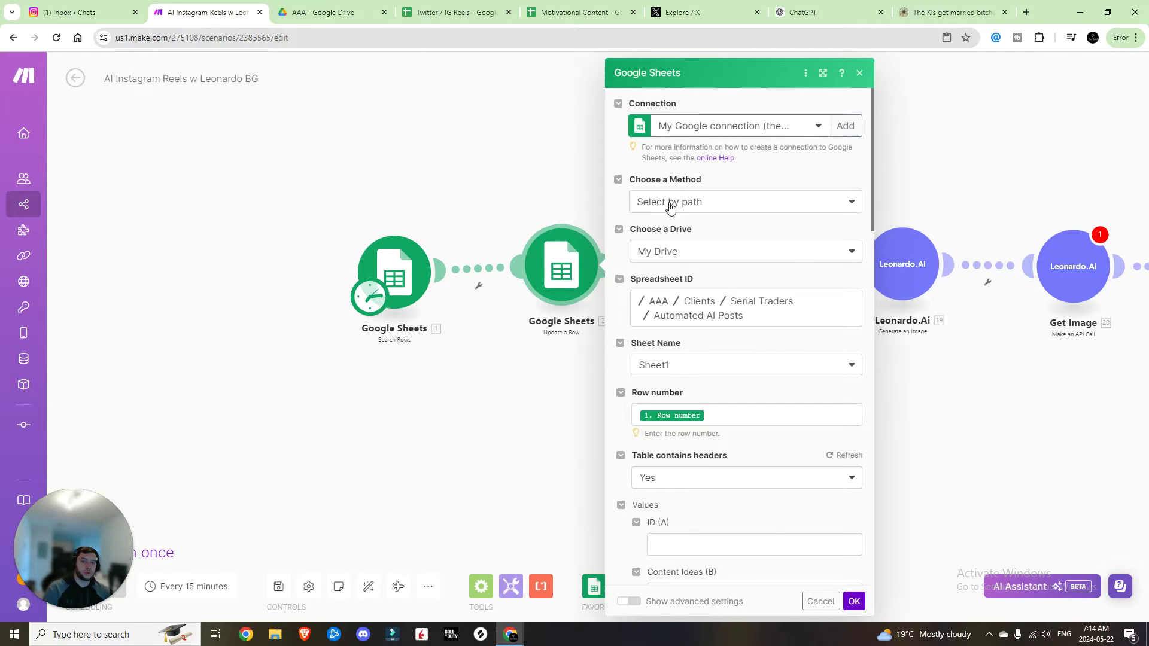
- Point the Update a Row module's spreadsheet path to Motivational Content and close it
left_click(738, 321)
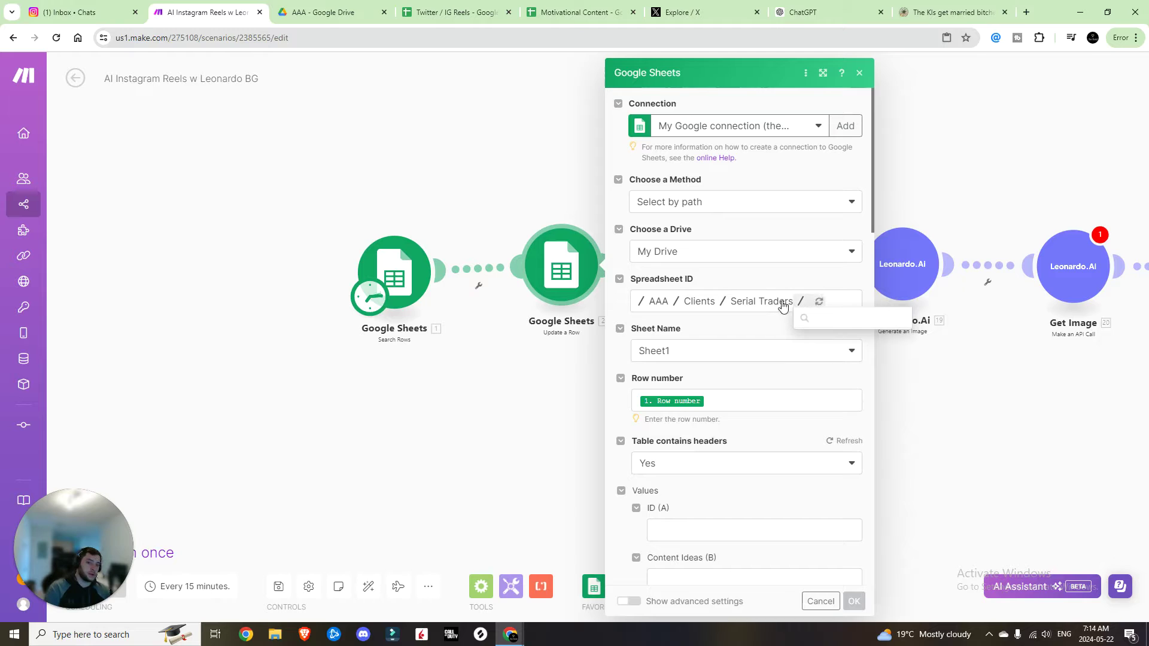
left_click(734, 302)
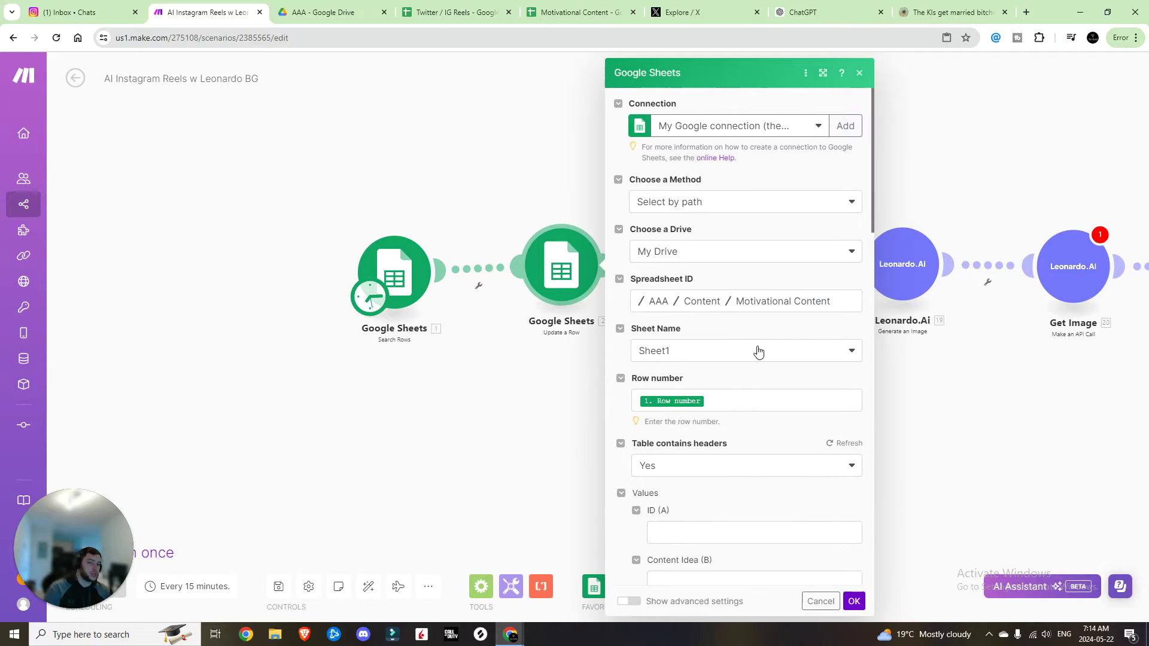
scroll(695, 401, "down", 4)
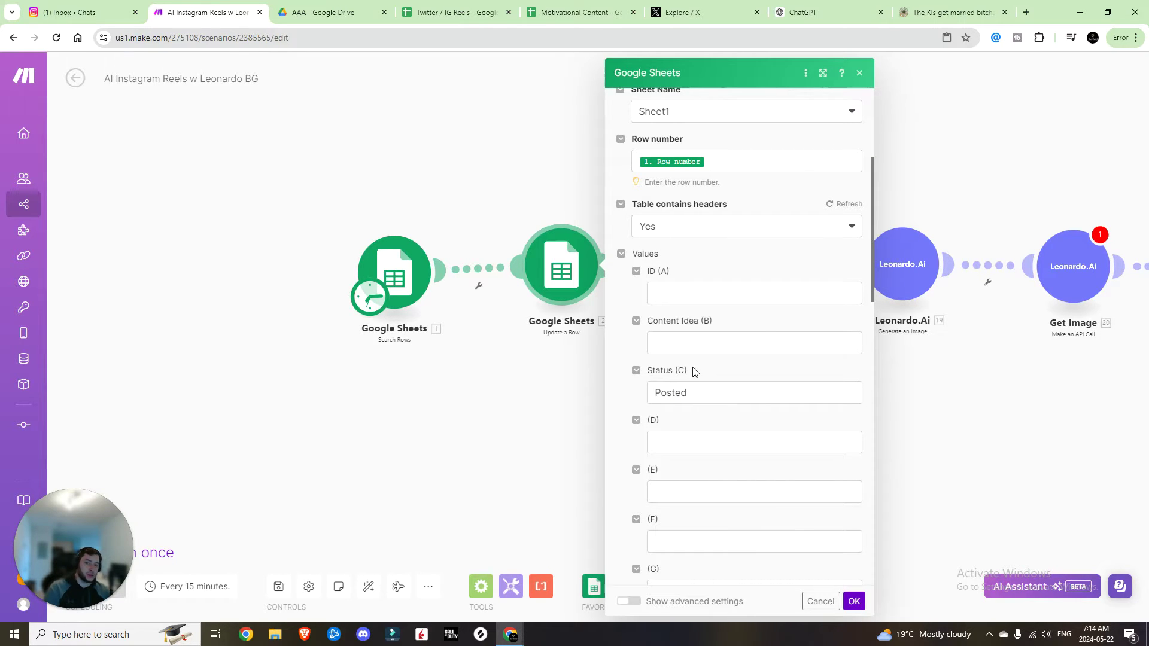
key("Escape")
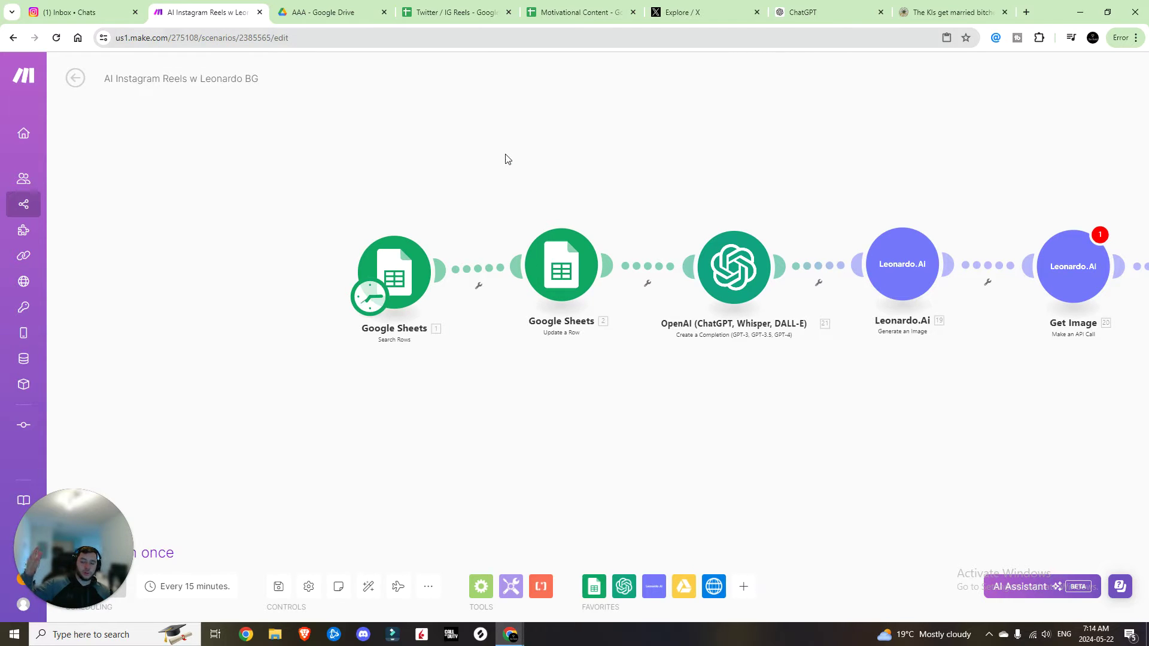
- Keep the OpenAI module's model set to gpt-3.5-turbo
left_click(734, 267)
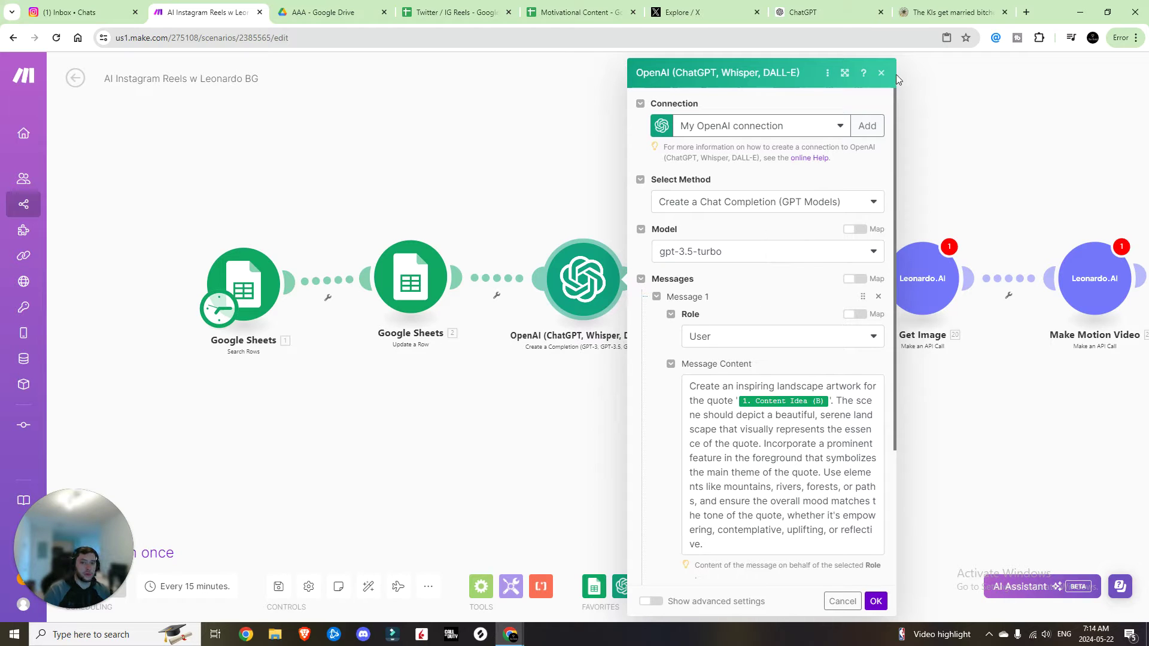
left_click(881, 72)
left_click(584, 279)
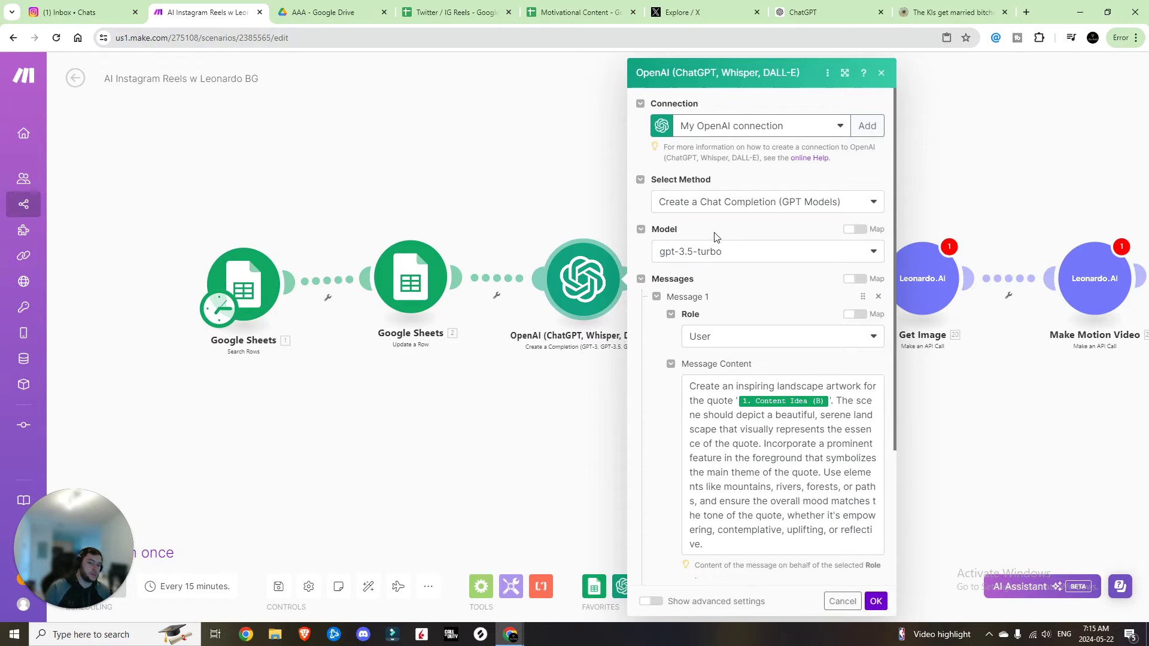
left_click(726, 256)
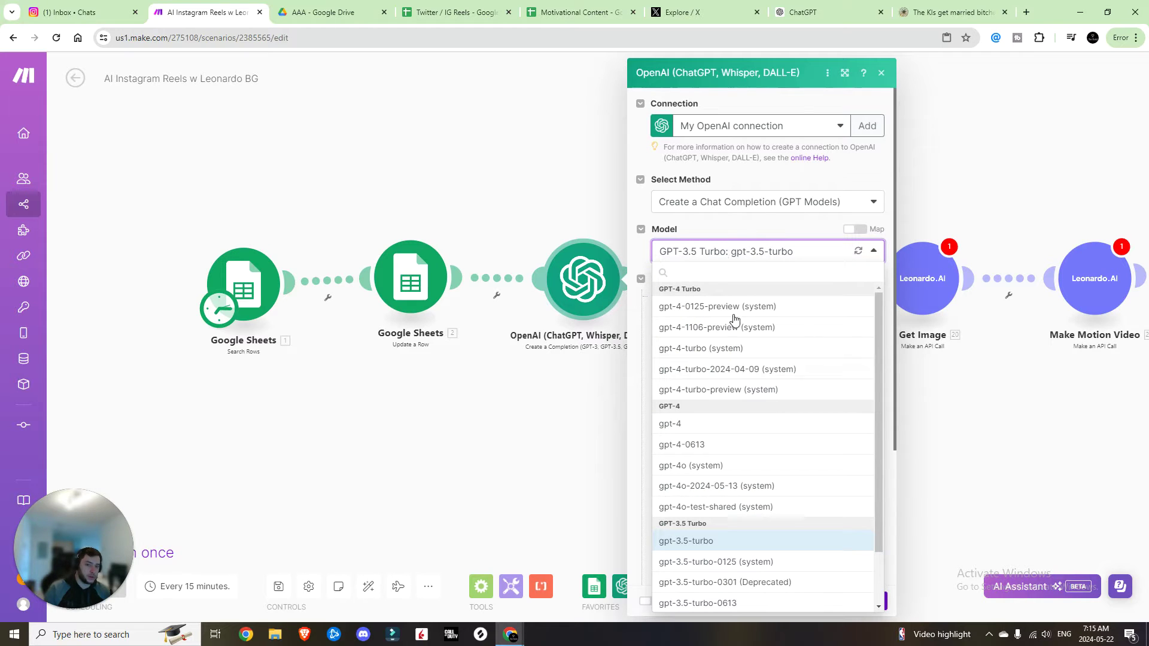
left_click(723, 230)
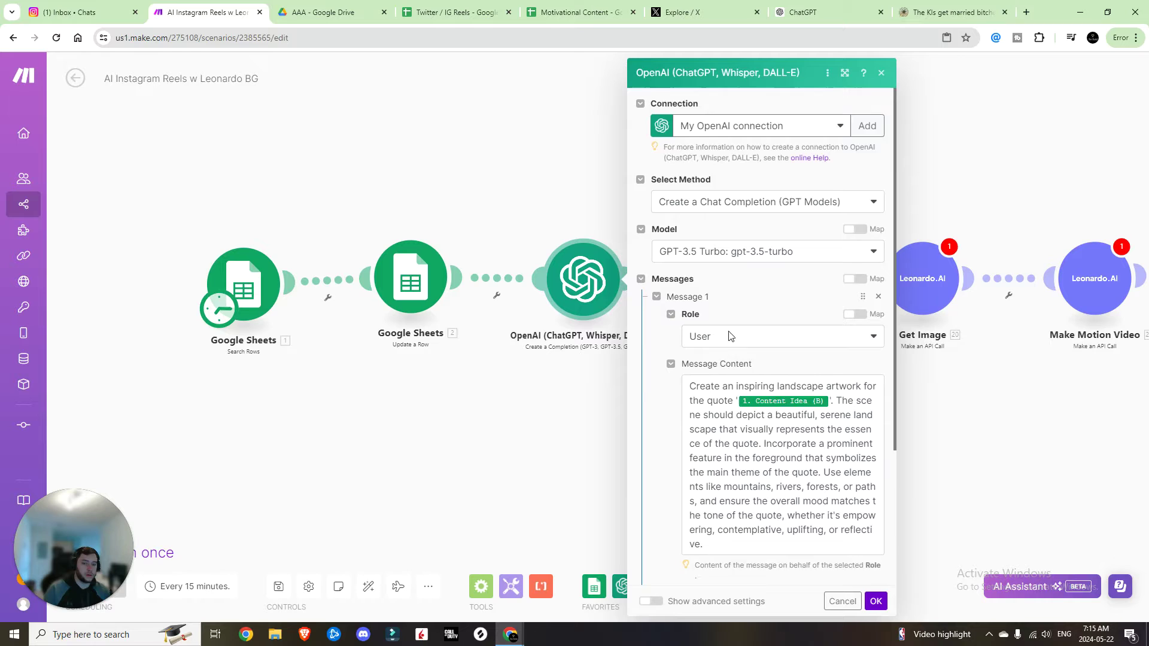
scroll(731, 334, "down", 2)
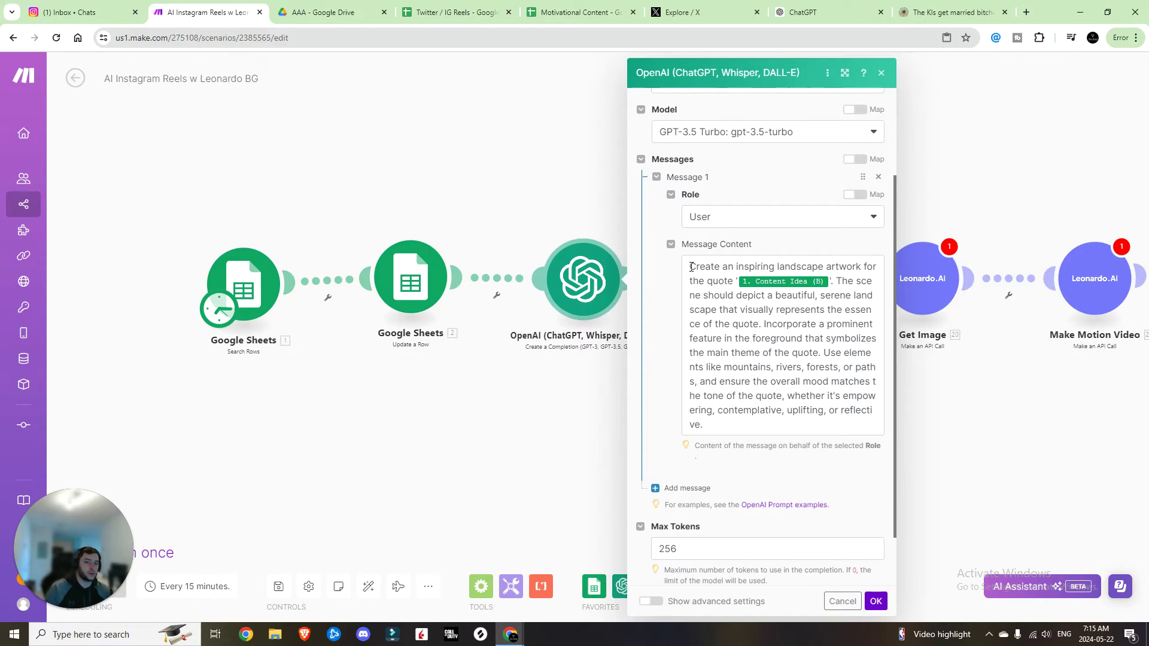
- Review the landscape-artwork prompt built on Content Idea and save the OpenAI module
left_click_drag(691, 267, 810, 351)
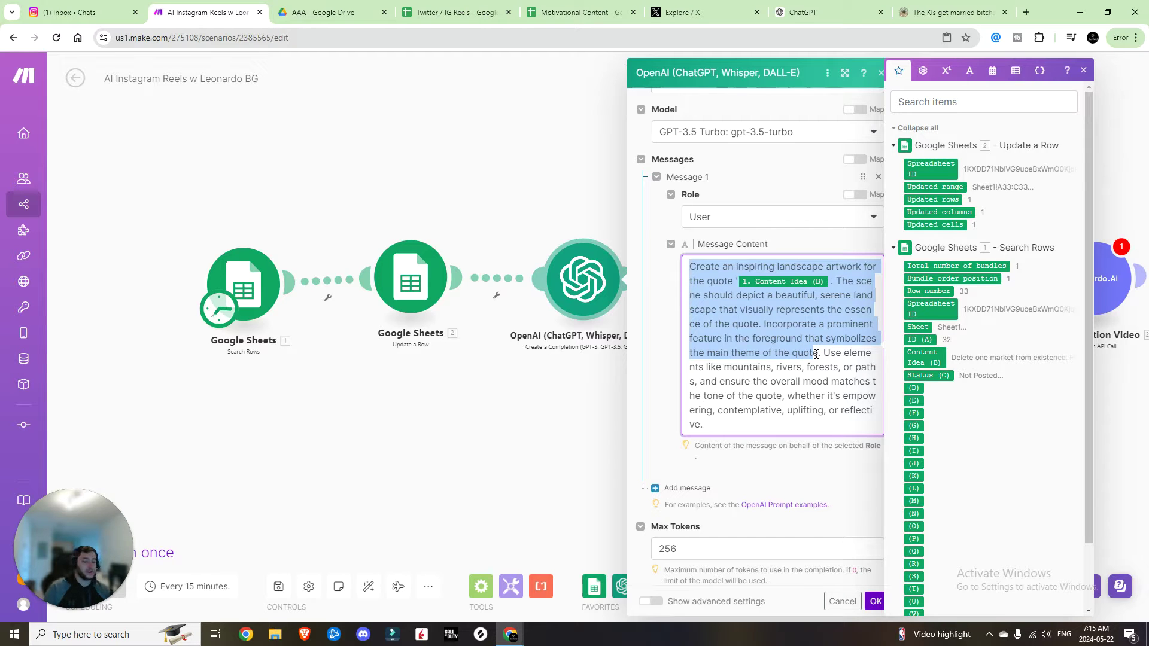
left_click_drag(816, 354, 816, 364)
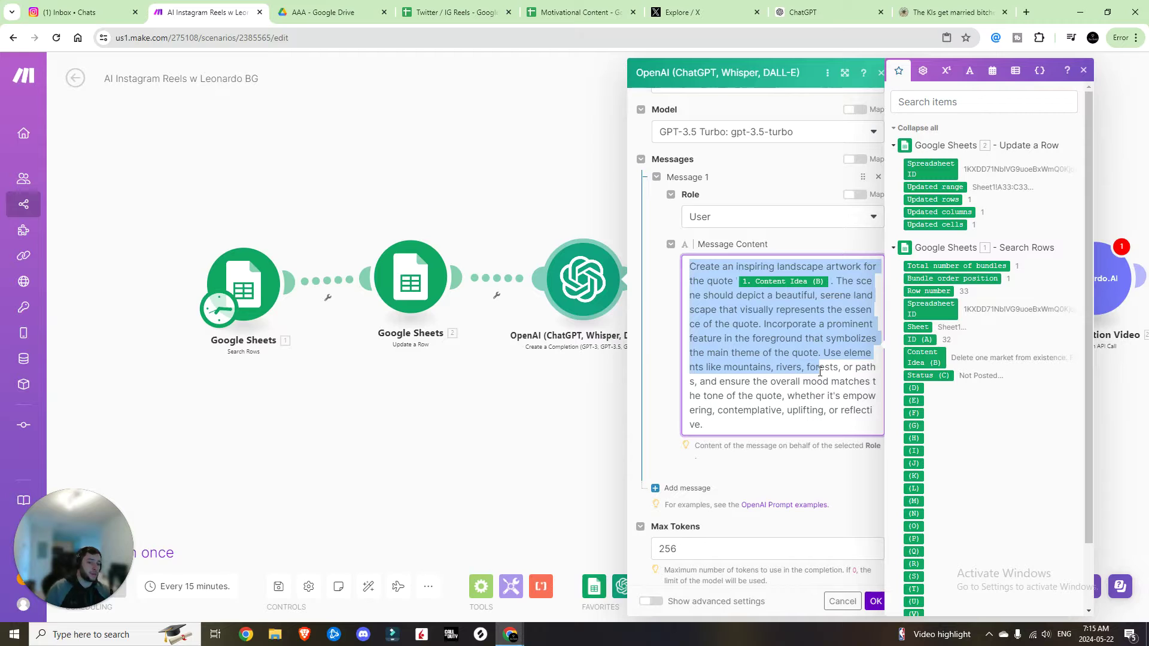
left_click_drag(818, 370, 787, 392)
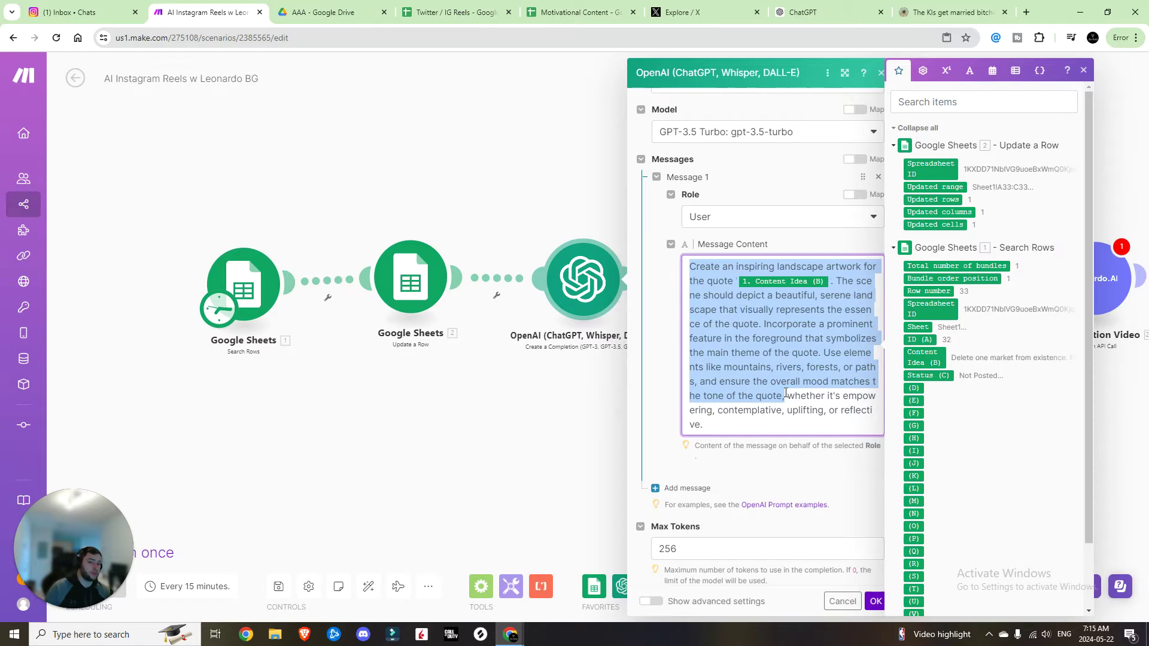
left_click(769, 429)
scroll(703, 473, "down", 1)
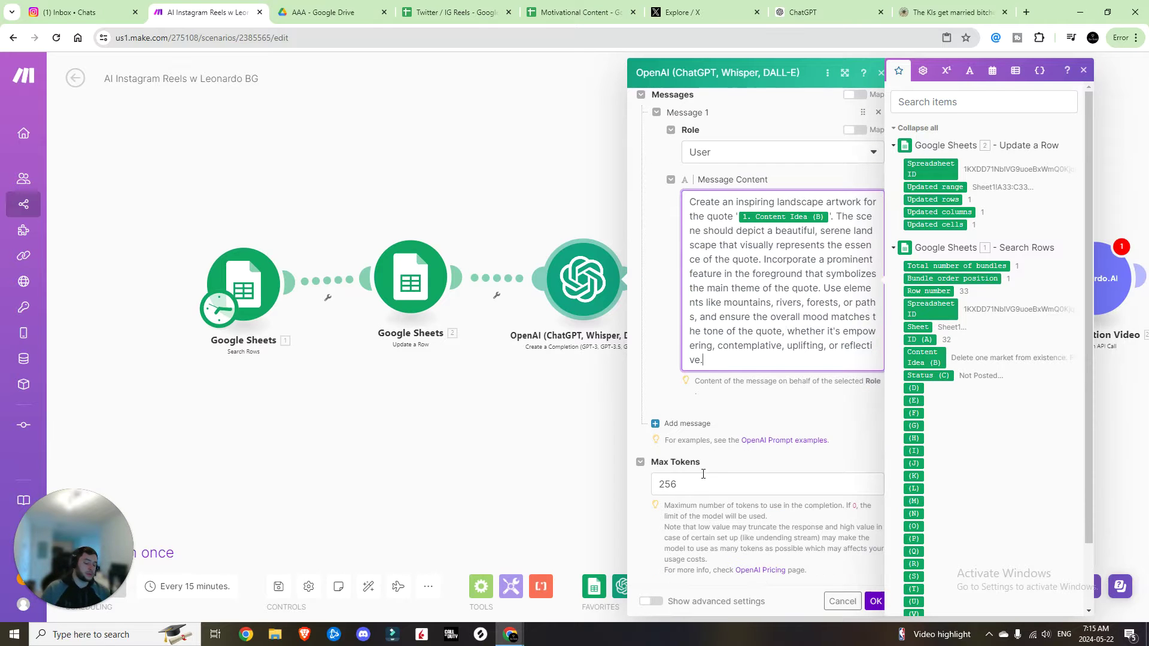
left_click(876, 602)
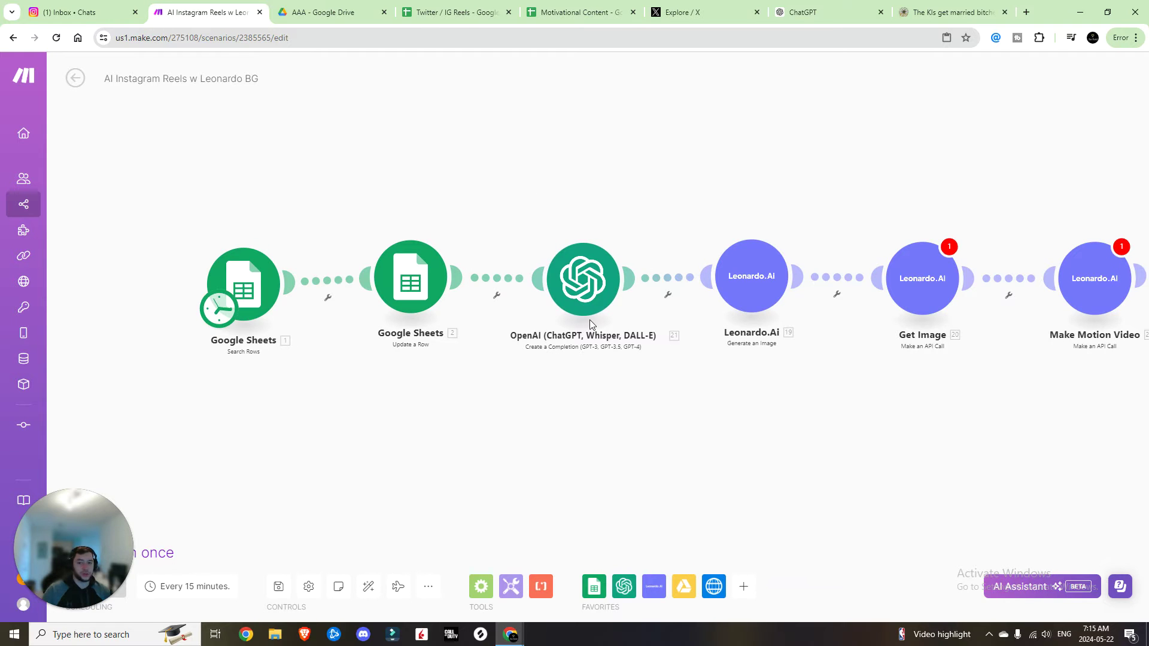
- Map OpenAI's Choices[]: Message.Content into the Leonardo.Ai Prompt field
left_click(676, 281)
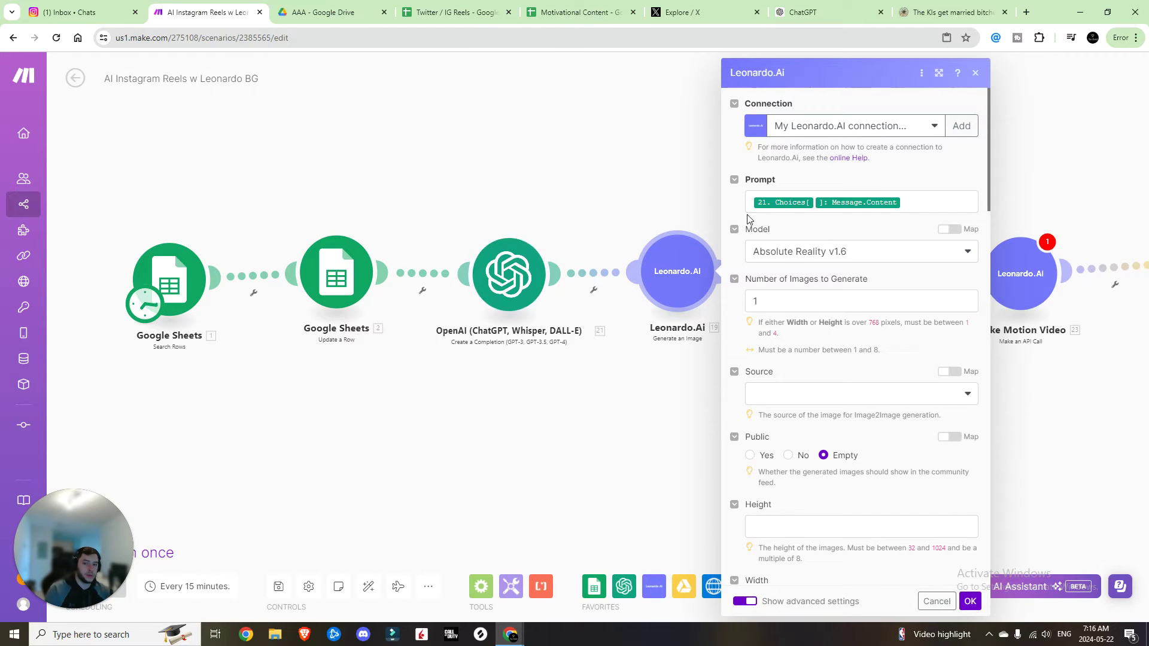
left_click(941, 206)
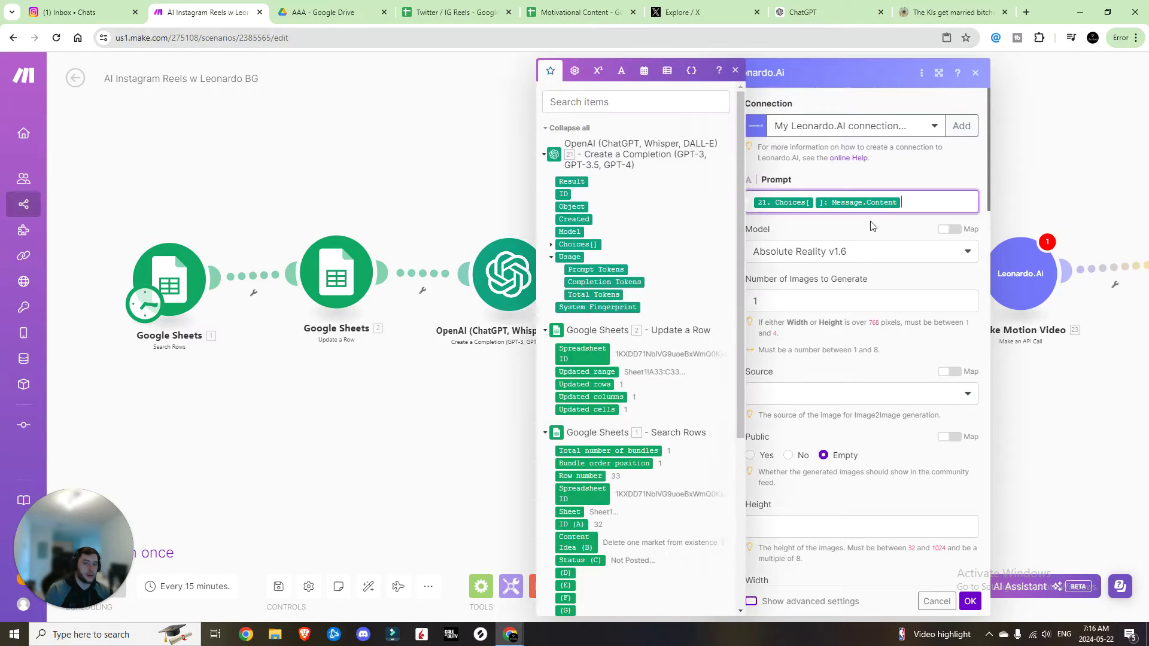
left_click(551, 244)
left_click(560, 307)
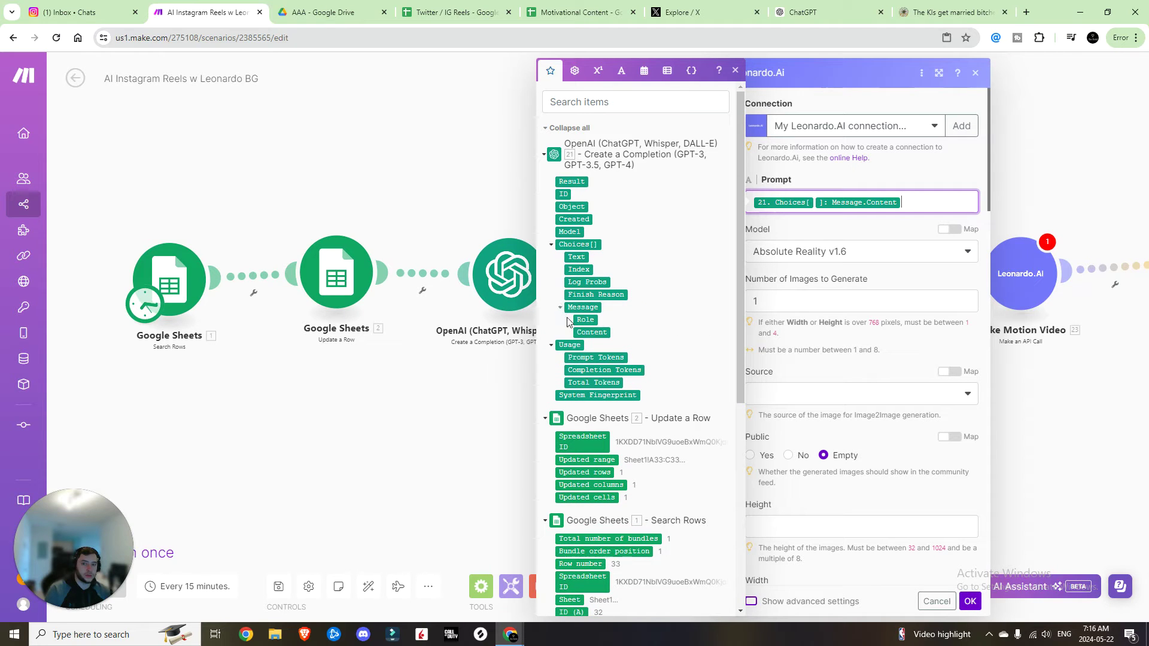
left_click(893, 231)
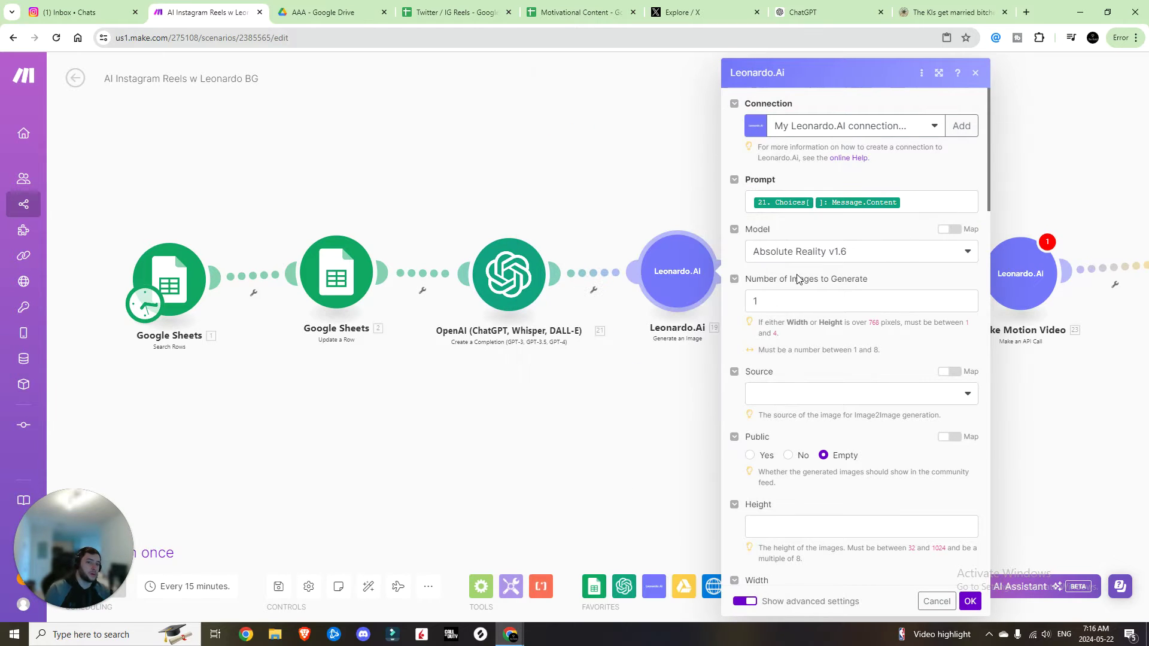
- Review the image model list, keeping Absolute Reality v1.6 with Alchemy on
left_click(854, 251)
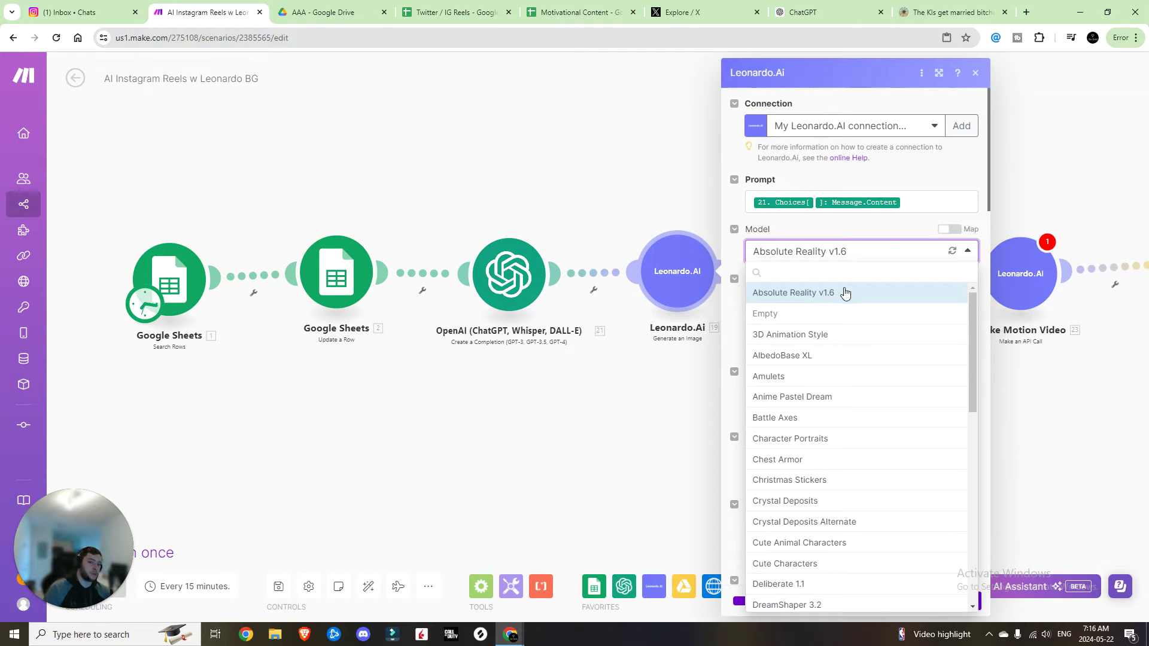
scroll(828, 344, "down", 2)
scroll(828, 349, "up", 2)
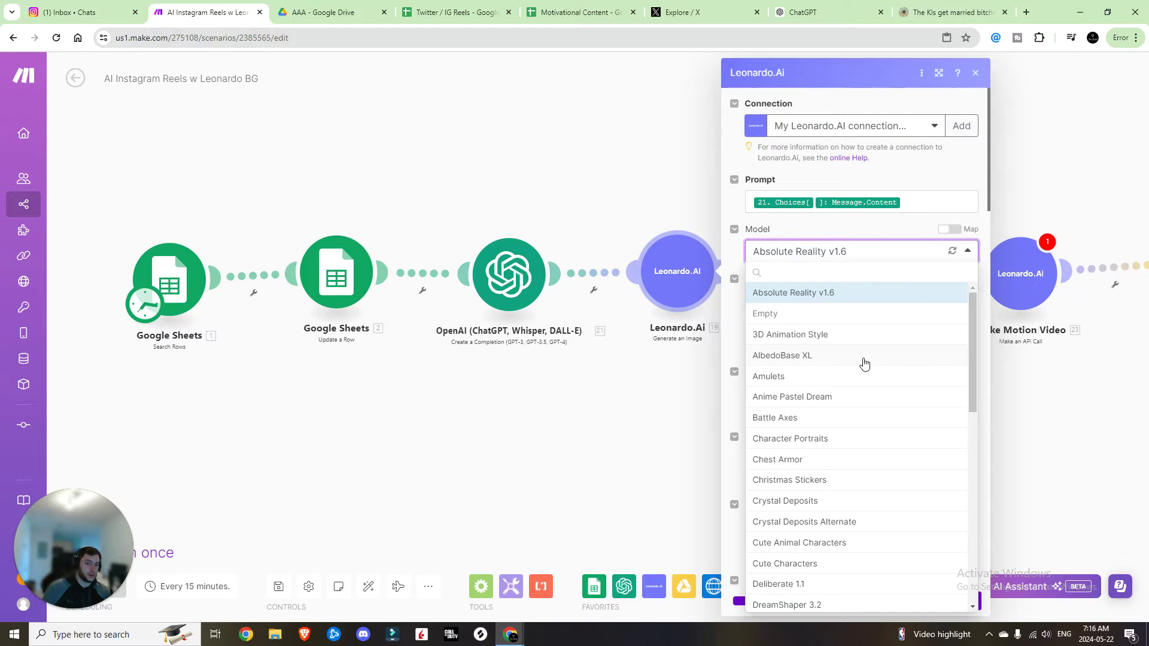
scroll(862, 362, "down", 10)
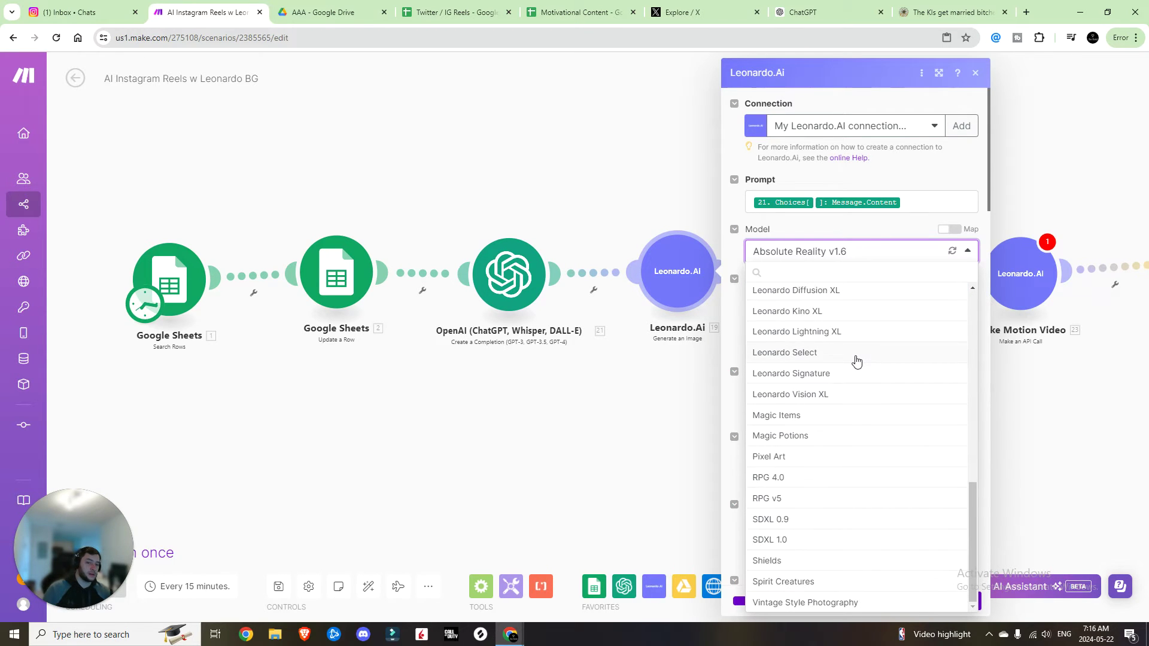
scroll(856, 361, "up", 8)
scroll(849, 375, "up", 2)
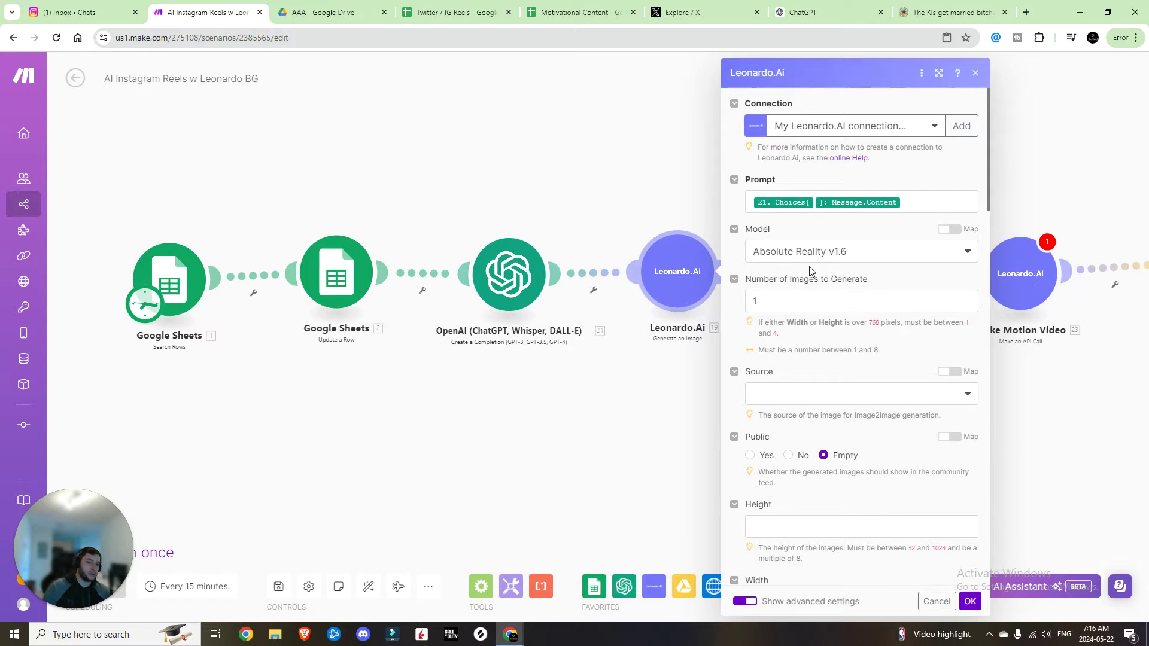
scroll(820, 384, "down", 2)
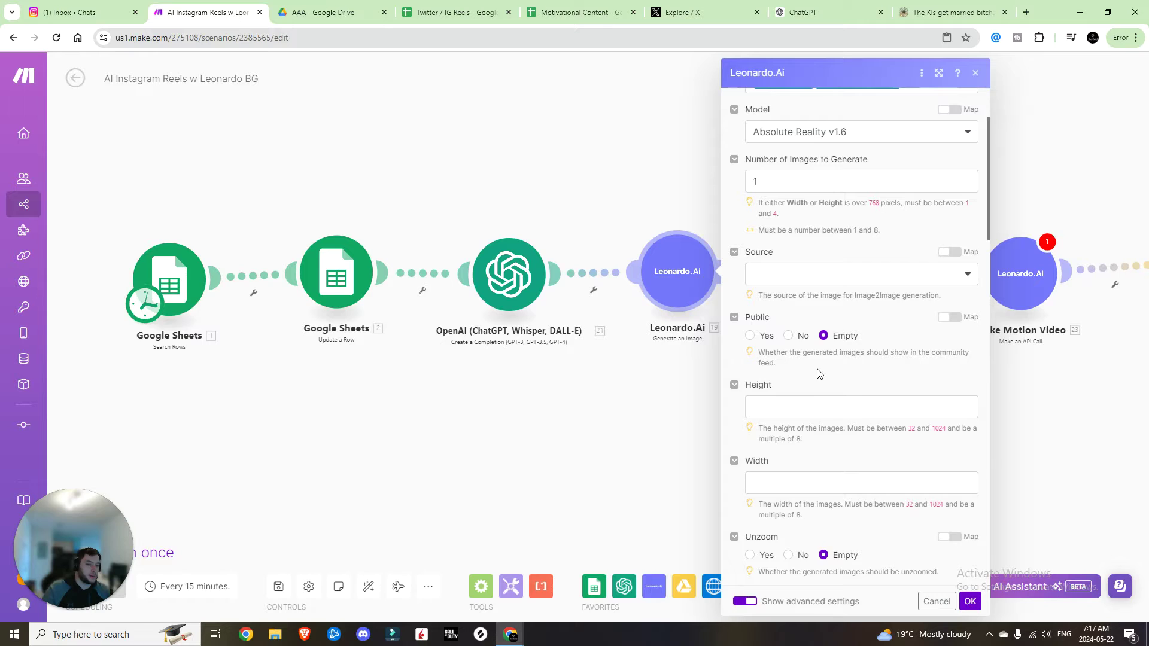
scroll(787, 313, "down", 2)
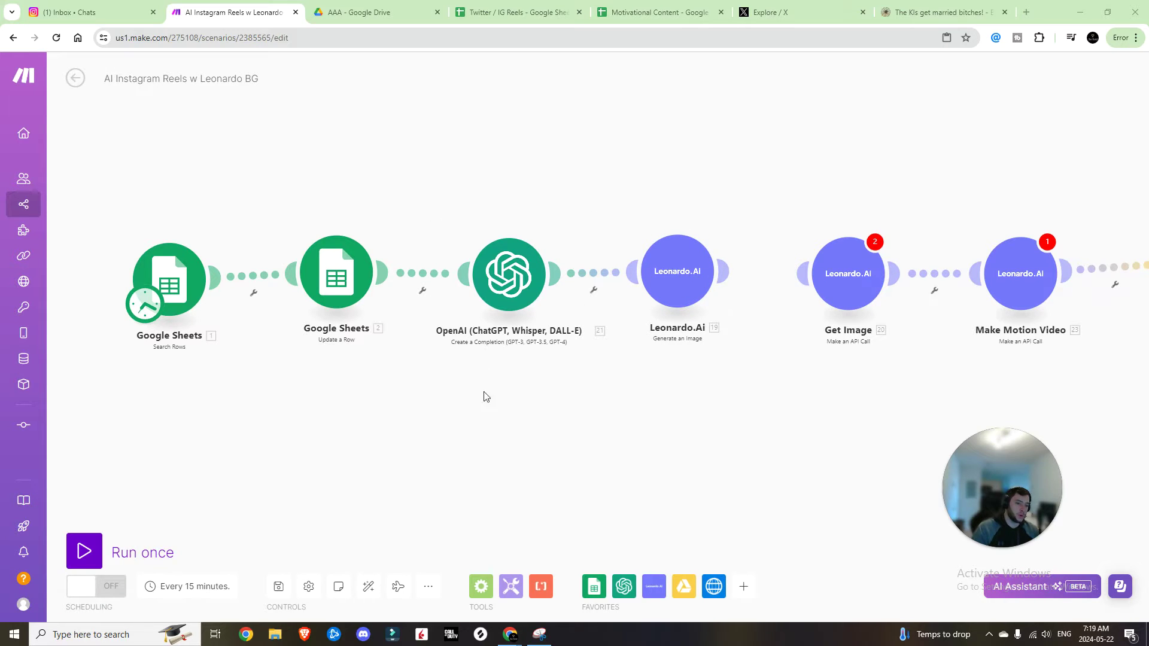
- Set the Leonardo.Ai step's Number of Images to 1
left_click(649, 286)
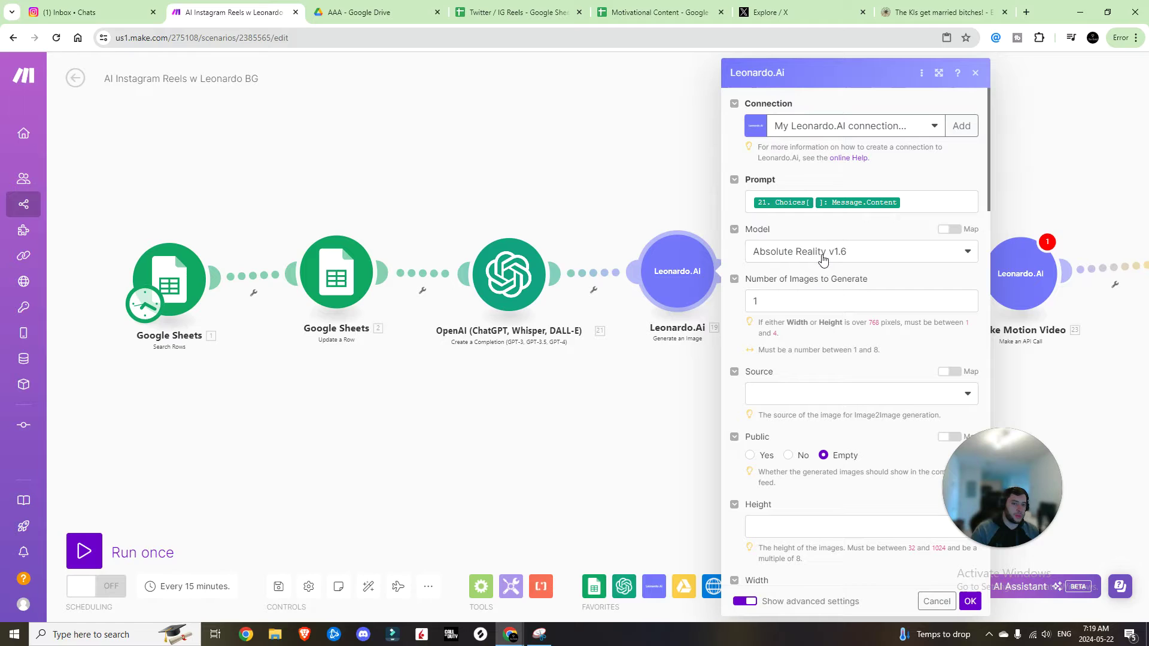
scroll(822, 259, "down", 2)
left_click(753, 178)
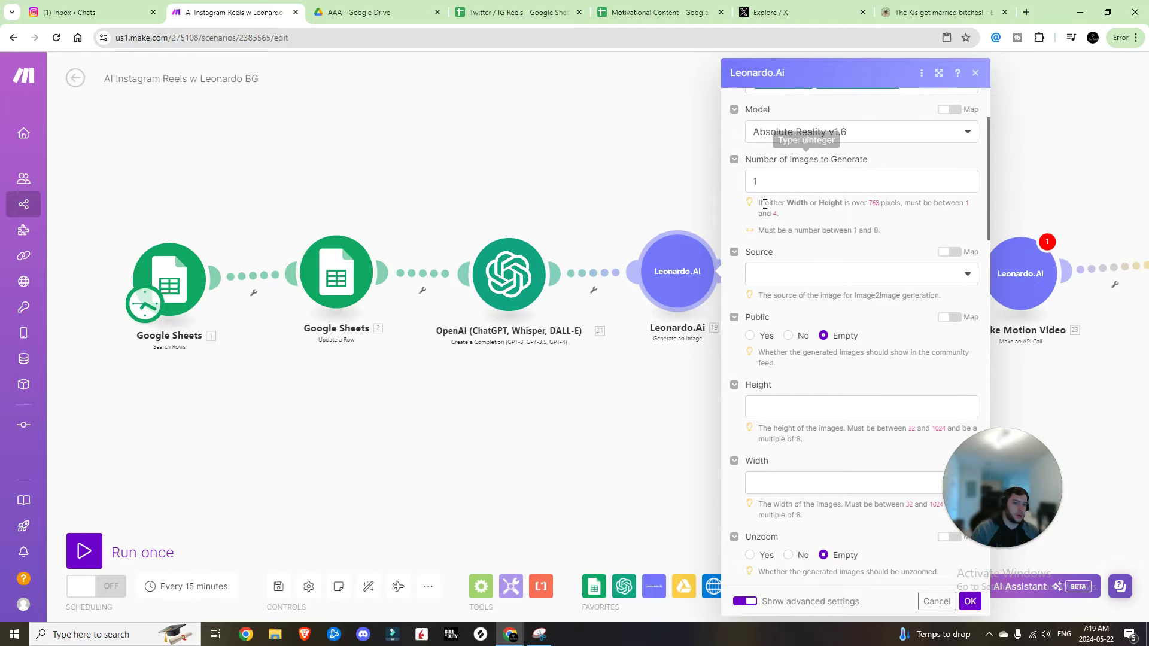
type("1")
scroll(788, 290, "down", 3)
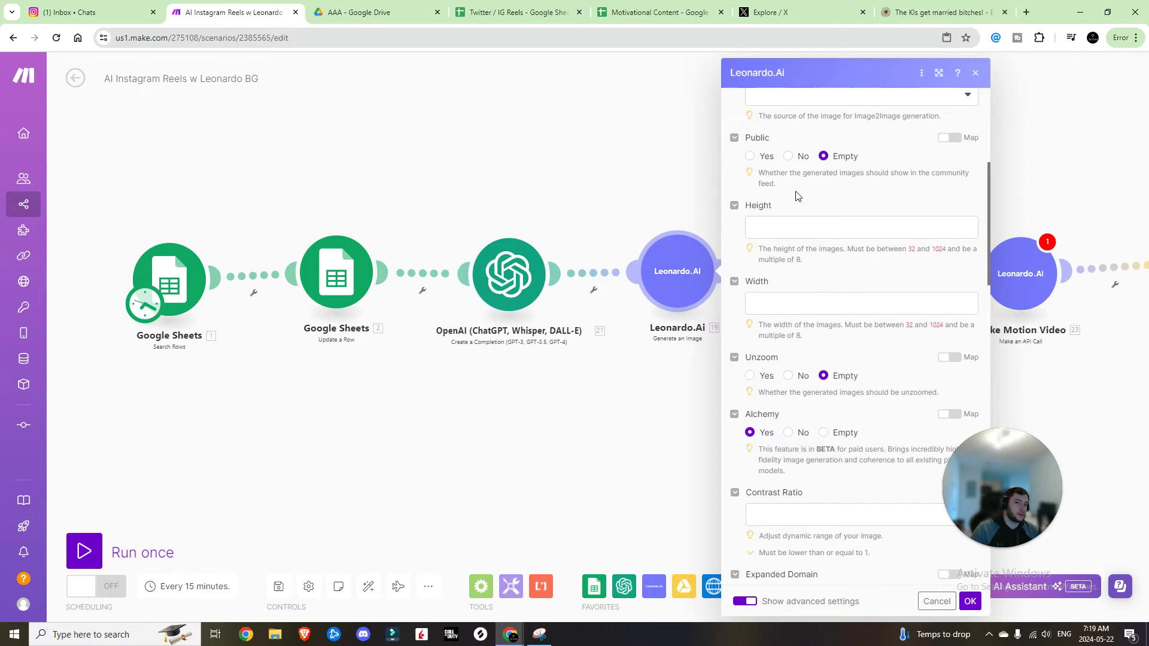
scroll(822, 172, "down", 2)
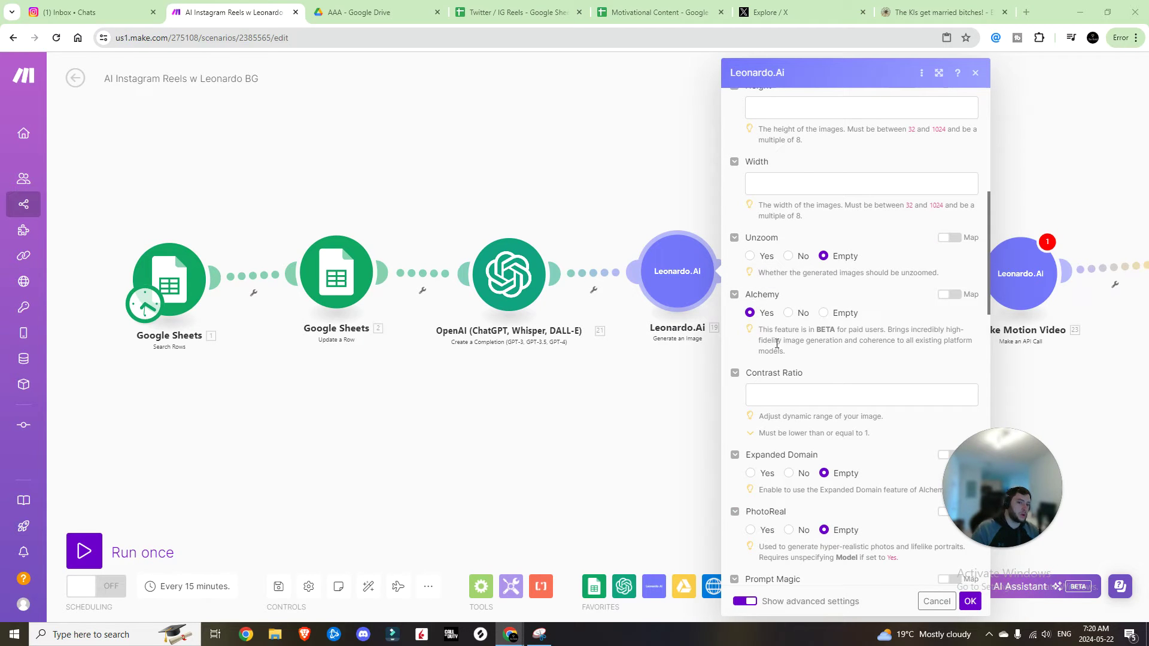
scroll(780, 323, "down", 8)
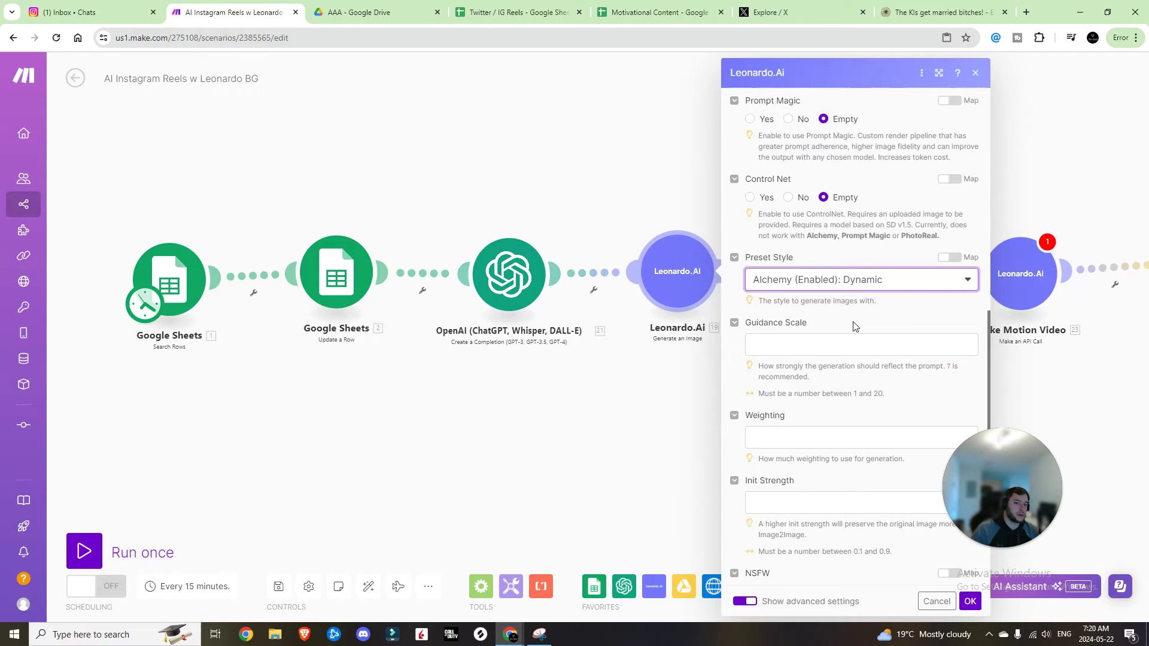
scroll(853, 325, "up", 10)
- Enter height 1024, width 576 and guidance scale 7 for a portrait image
left_click(820, 226)
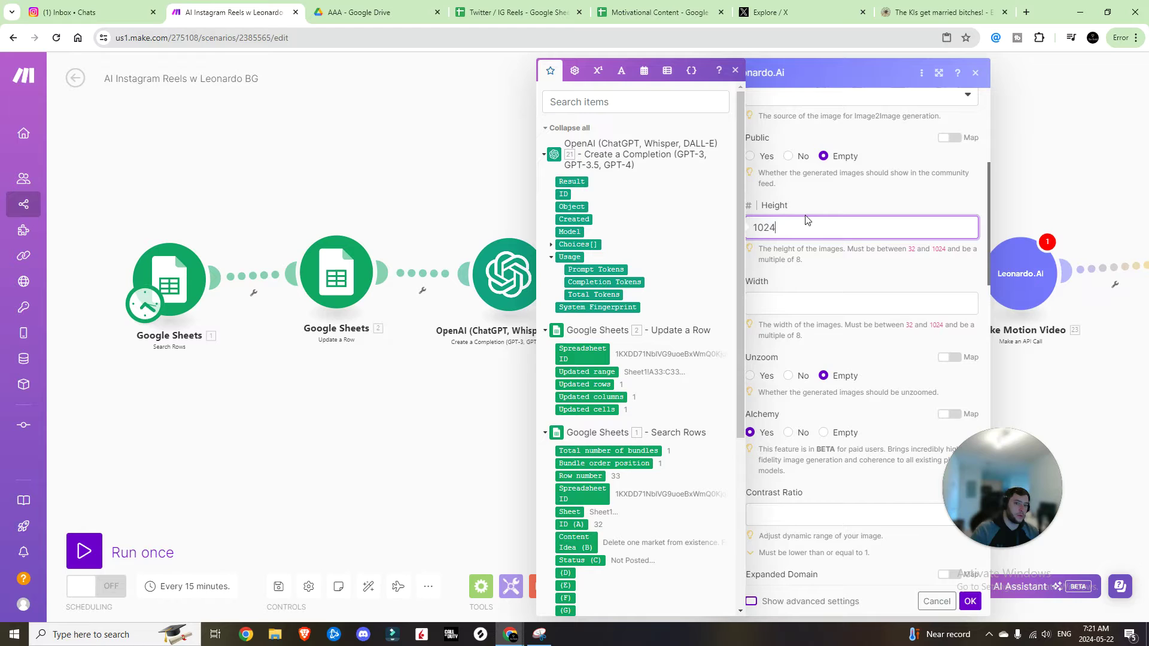
left_click(779, 303)
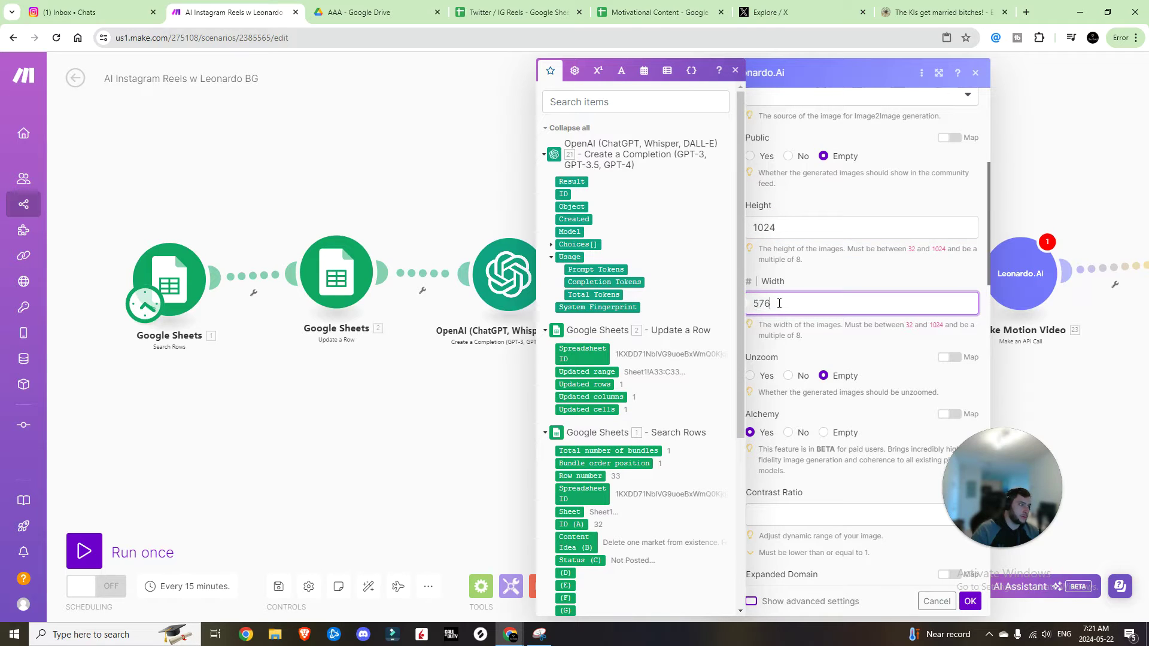
left_click(825, 269)
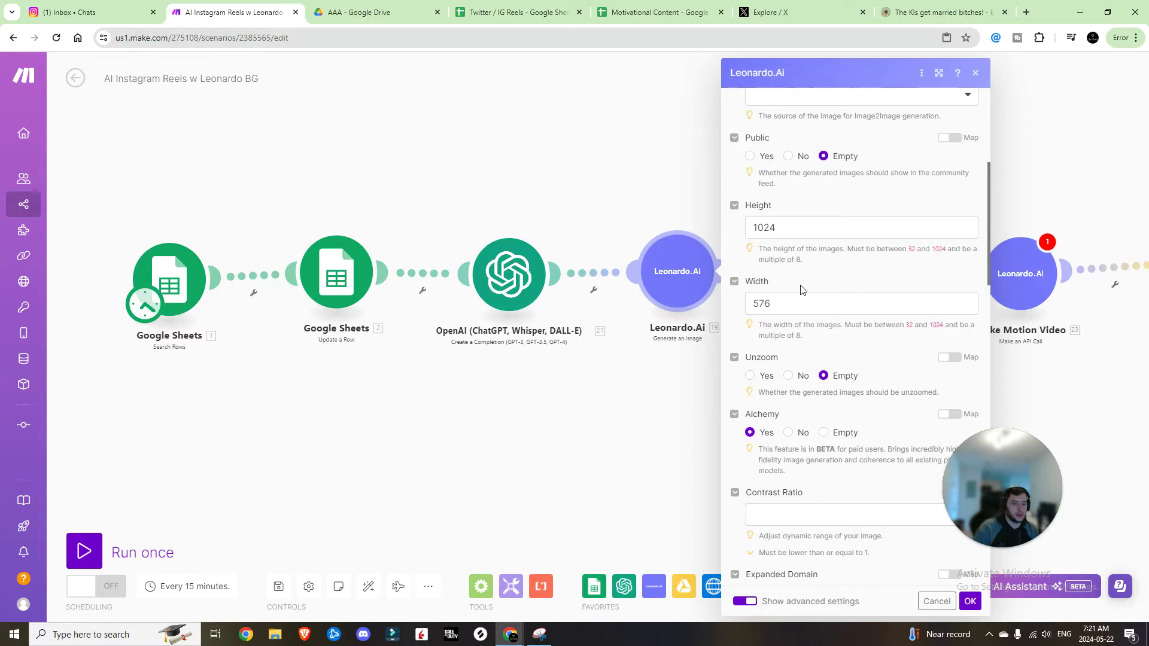
scroll(878, 262, "down", 12)
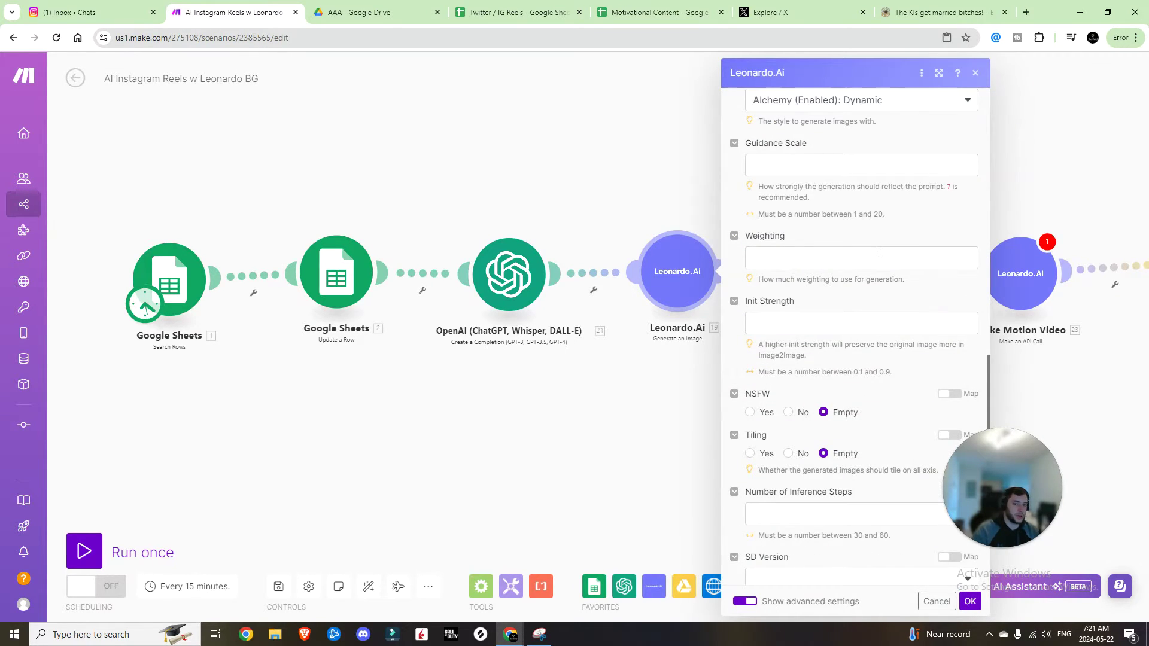
scroll(874, 239, "up", 1)
left_click(869, 225)
left_click(950, 247)
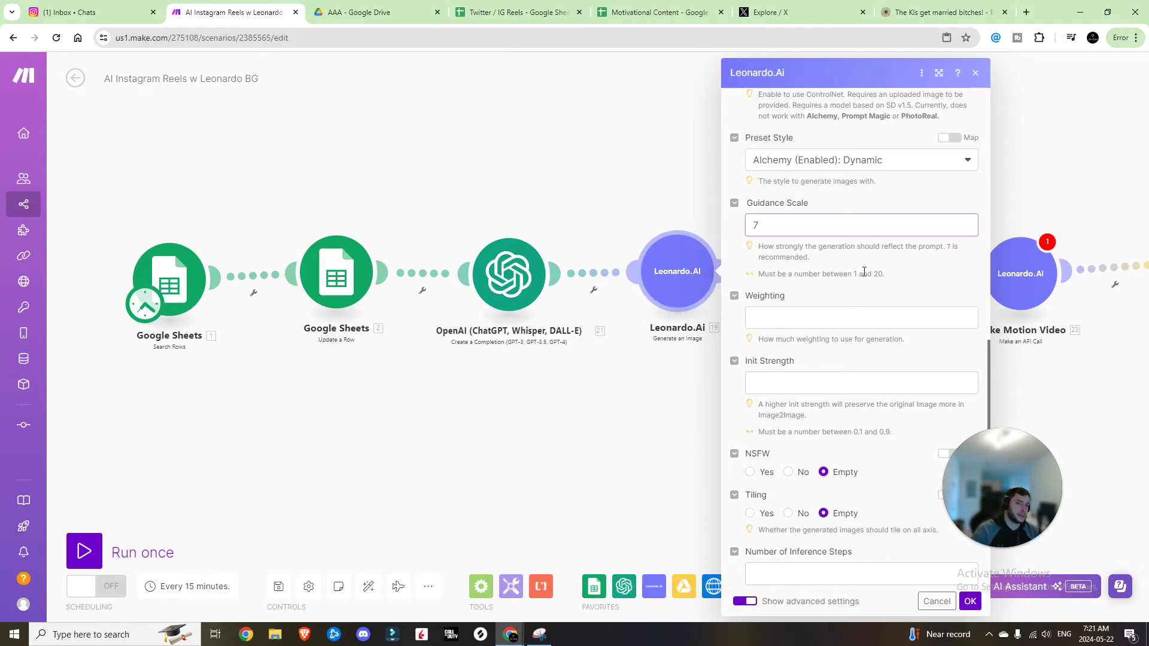
- Confirm the Leonardo.Ai settings, save the scenario and run it once
scroll(925, 359, "down", 8)
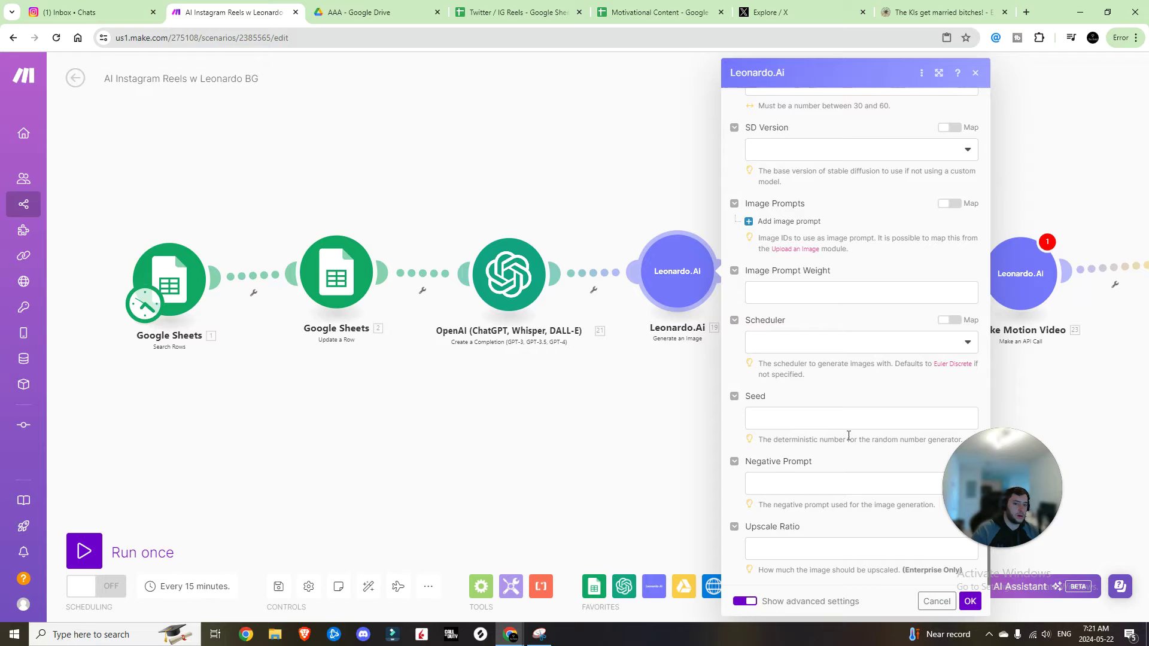
left_click(970, 601)
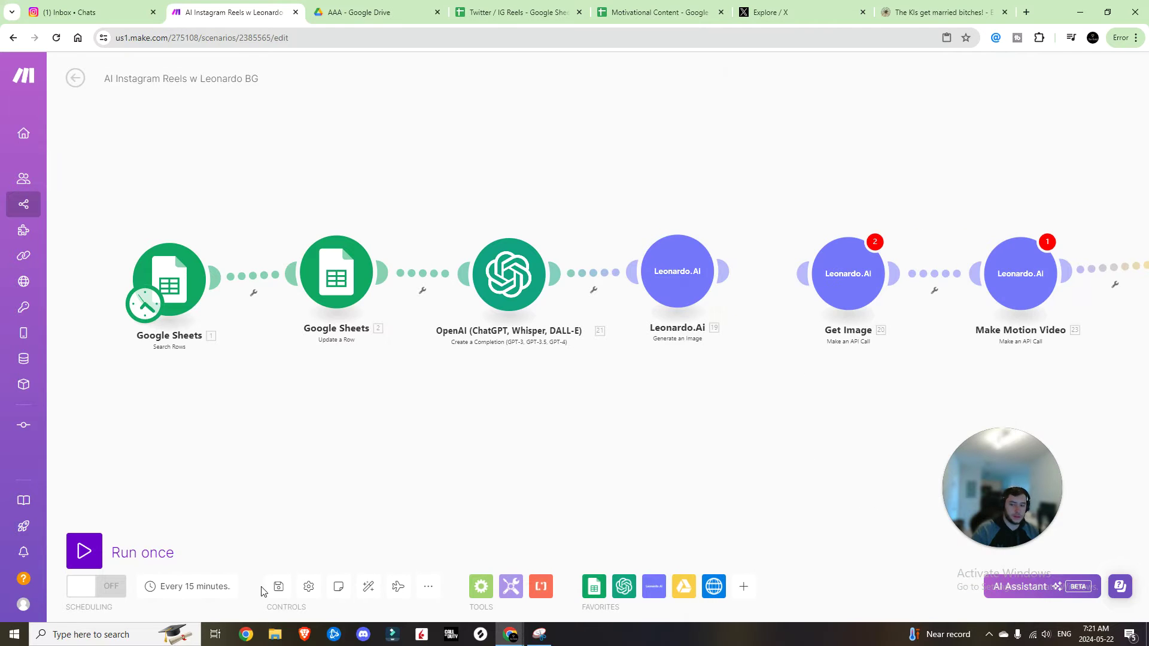
left_click(278, 587)
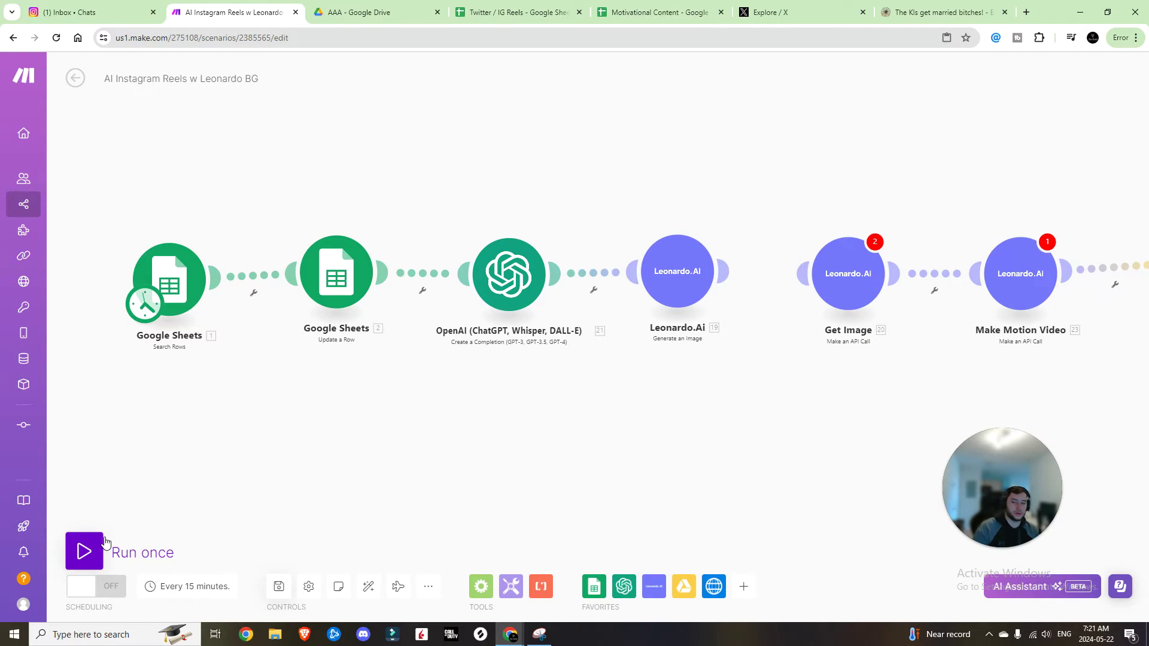
left_click(85, 549)
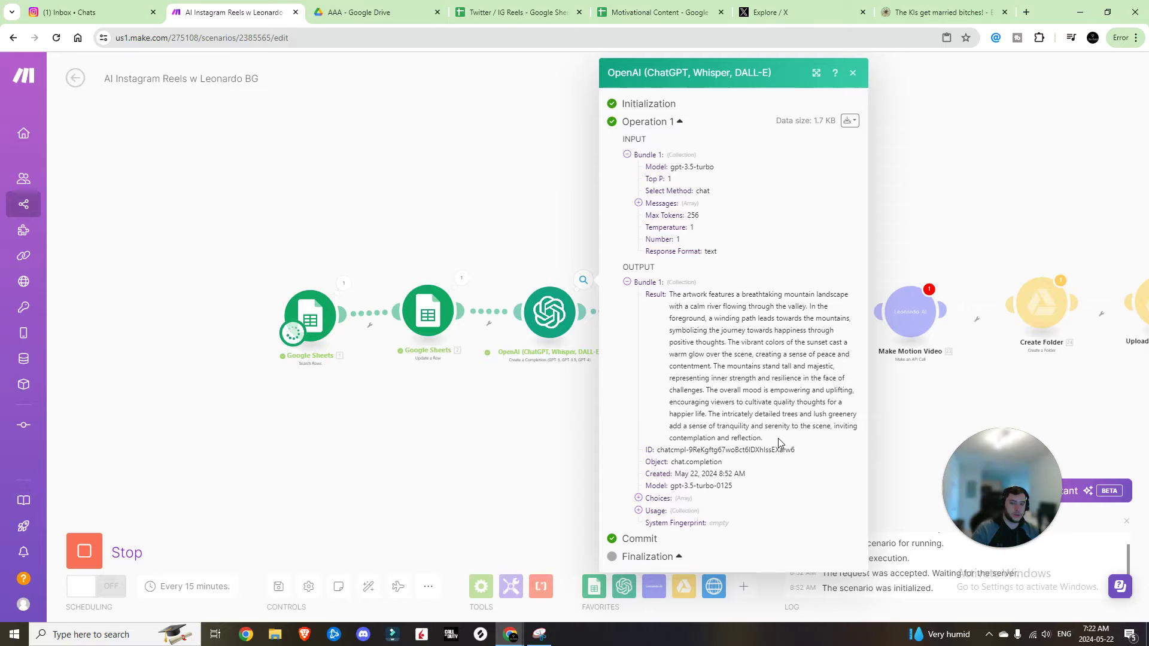
- Inspect the run output: OpenAI text, Leonardo.Ai status COMPLETE and its generation job ID
left_click_drag(778, 442, 670, 292)
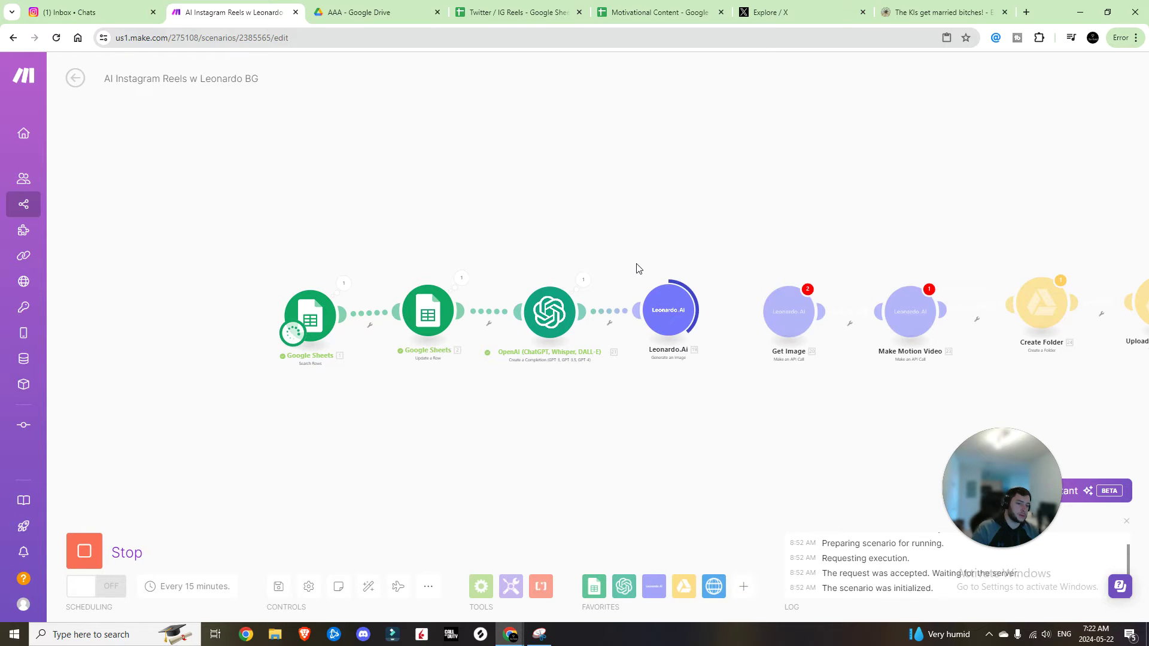
left_click(702, 277)
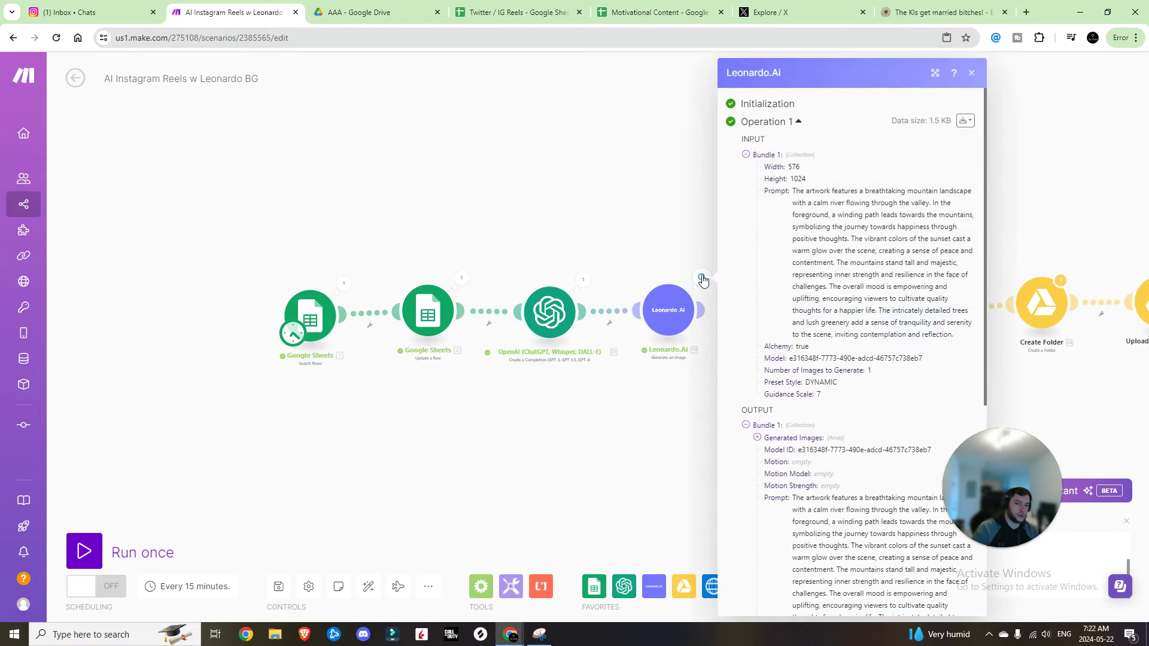
scroll(837, 359, "down", 5)
left_click_drag(823, 411, 785, 413)
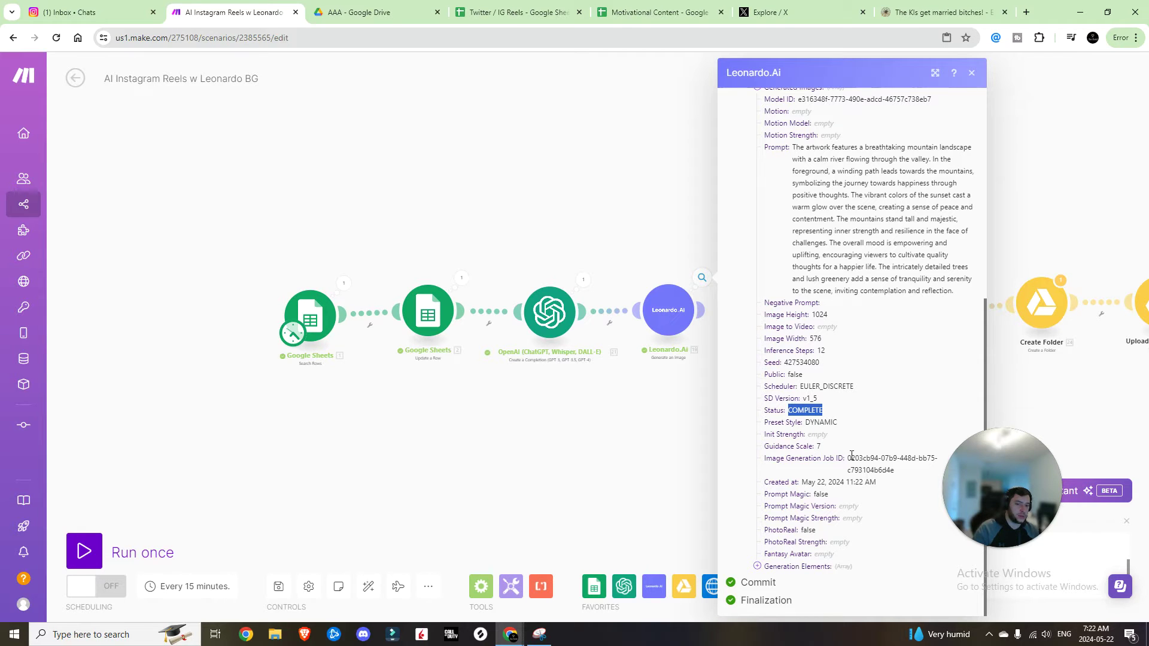
left_click_drag(849, 458, 895, 471)
- Check the new image's details in Leonardo.Ai (576 × 1024), then pan Make to Upload Motion Video
key("alt+Tab")
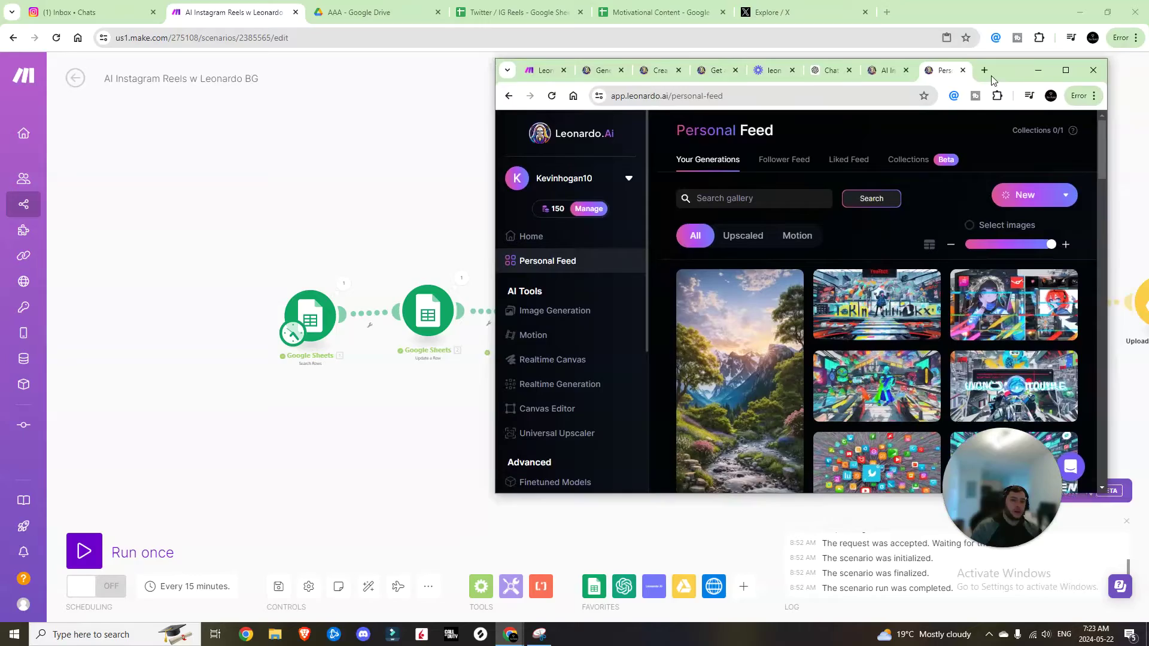
left_click_drag(994, 63, 1011, 2)
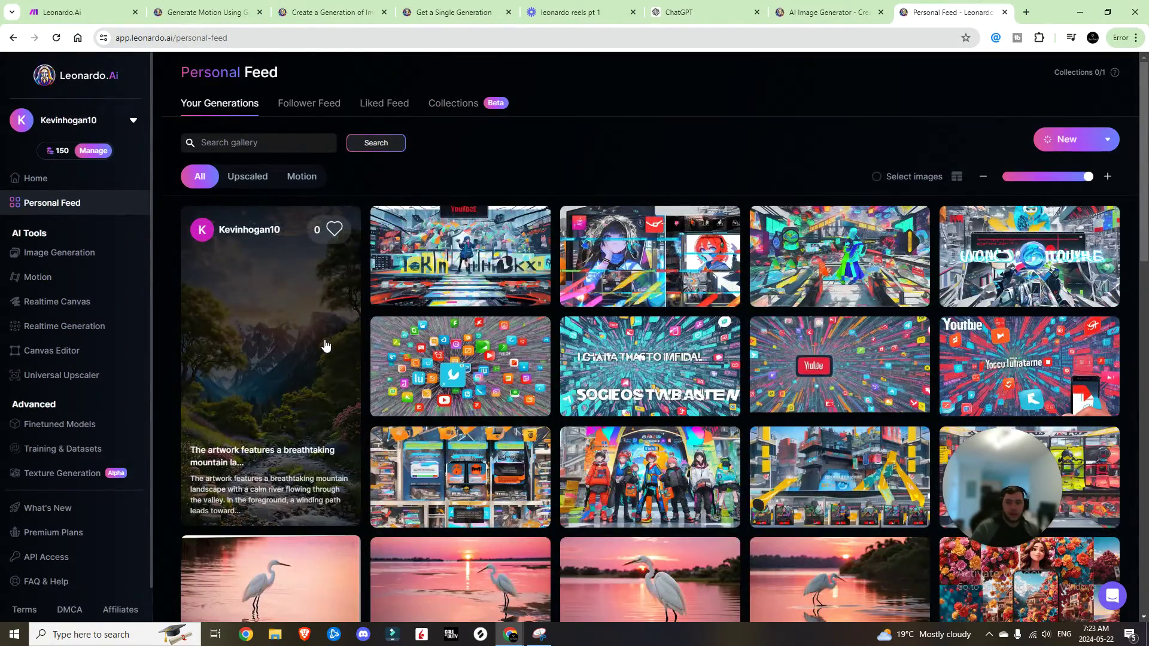
left_click(325, 346)
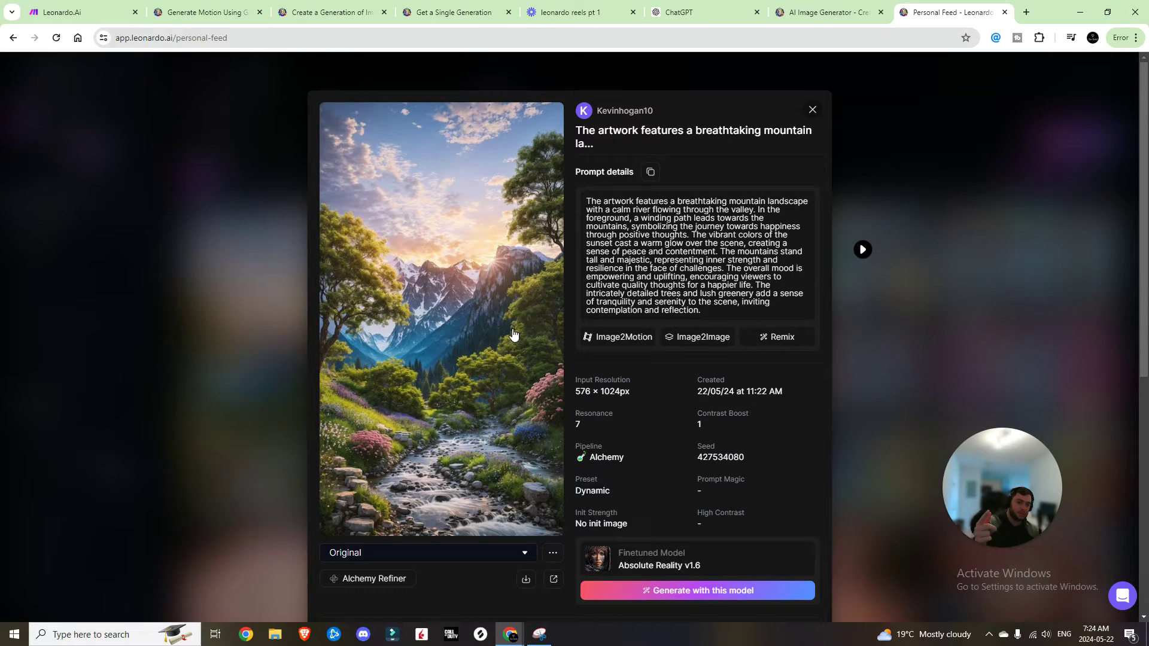
key("alt+Tab")
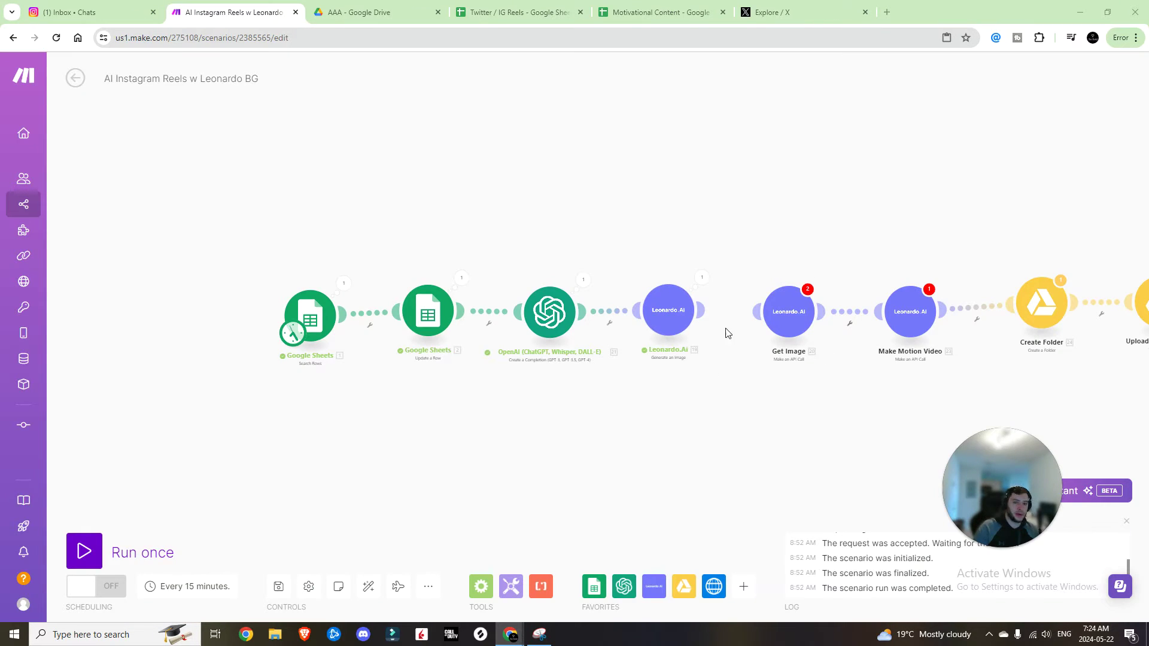
left_click_drag(785, 427, 720, 431)
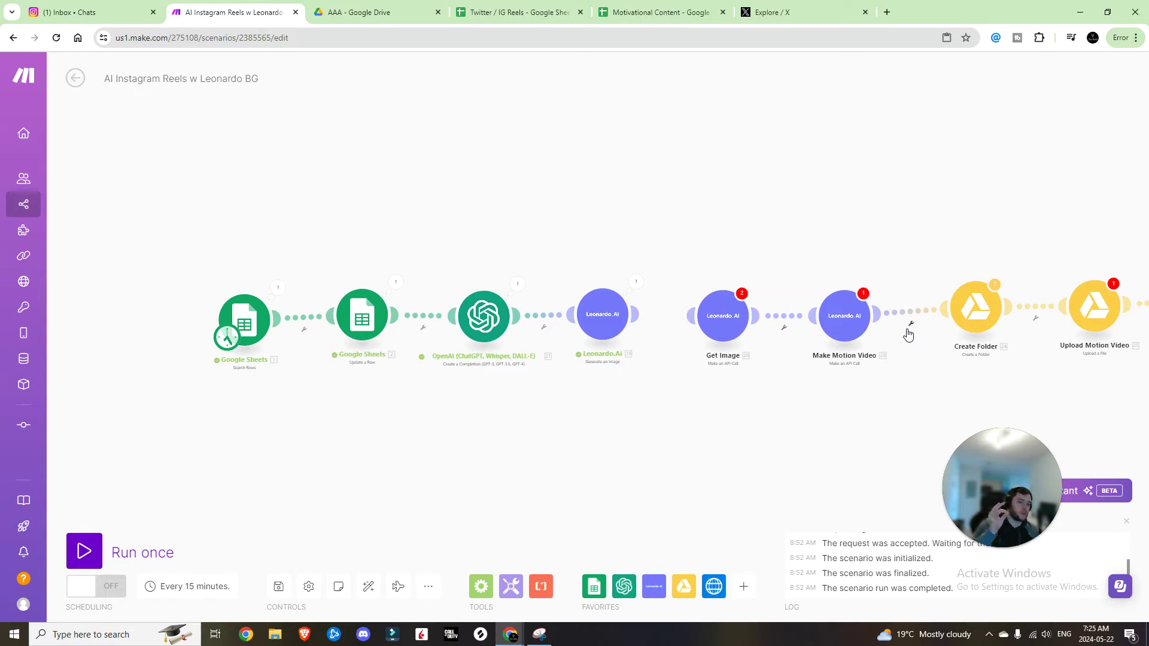
- Maximize the Leonardo docs window and go from Create a Generation of Images to Get a Single Generation
left_click(844, 316)
key("alt+Tab")
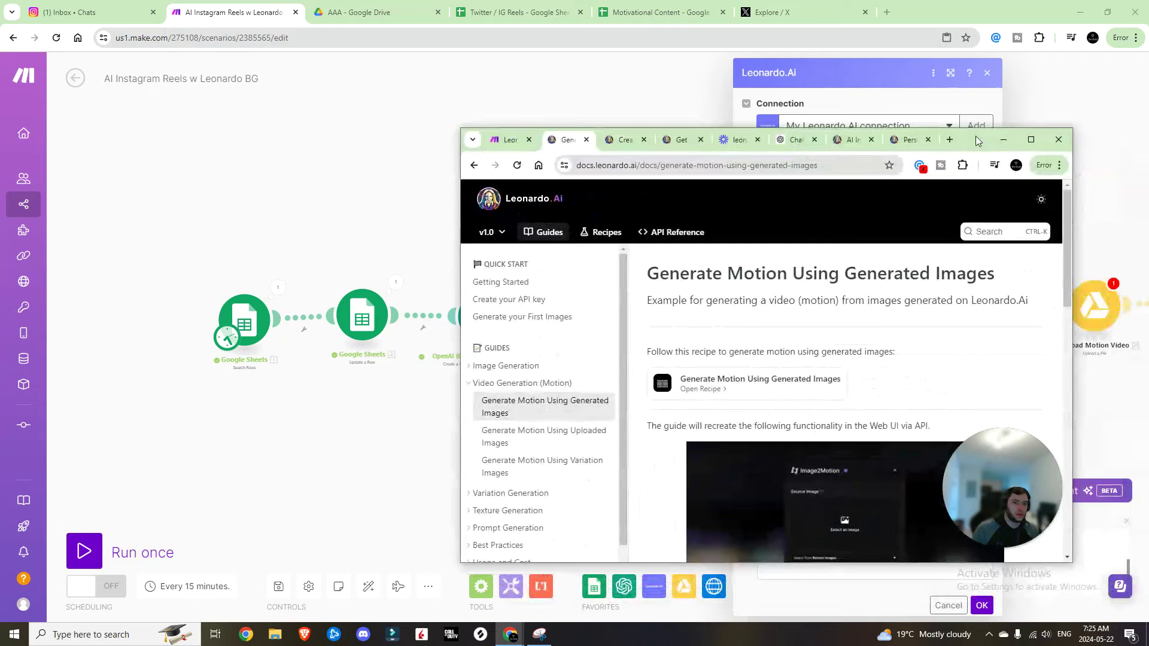
left_click_drag(977, 140, 896, 84)
double_click(896, 84)
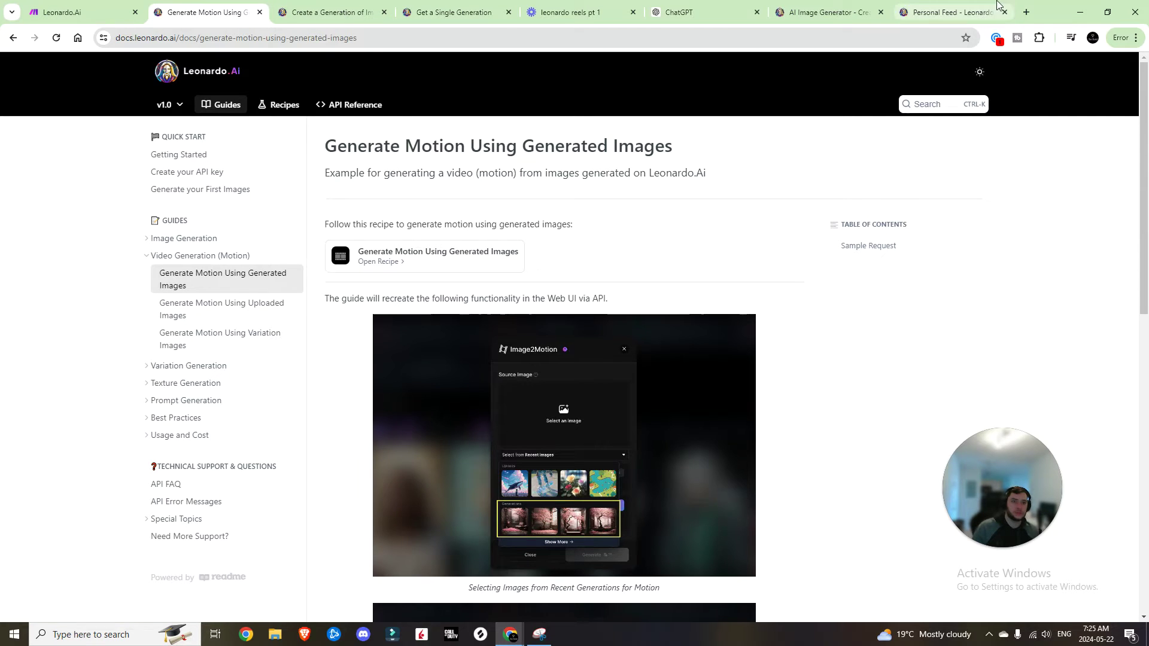
left_click(329, 6)
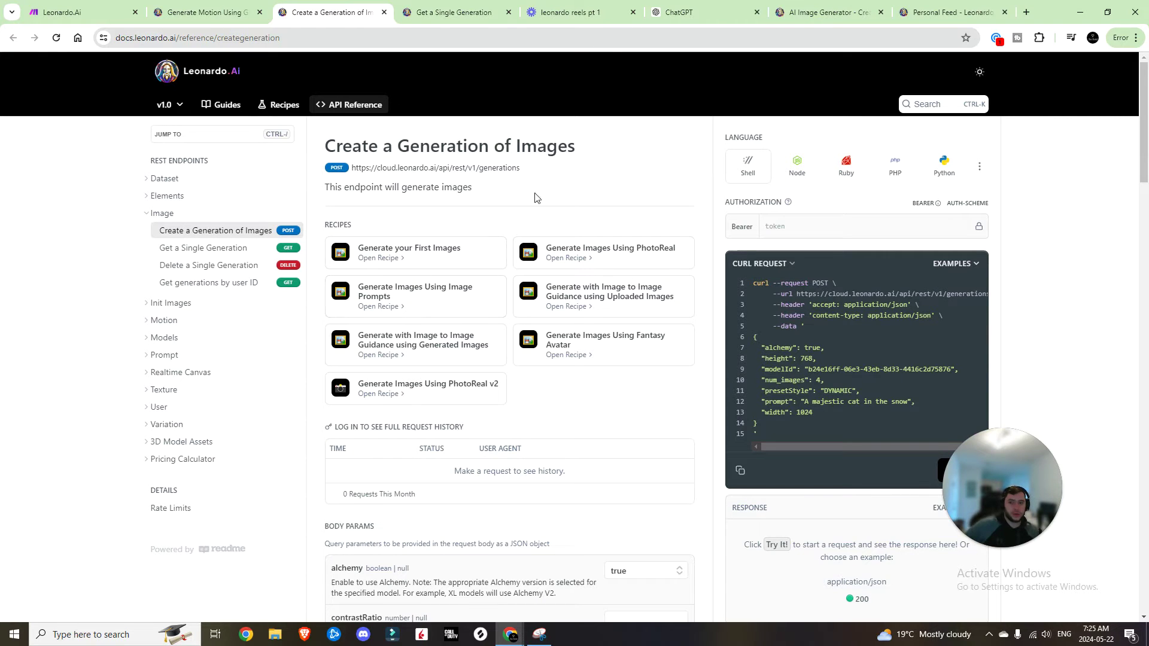
key("ctrl+Tab")
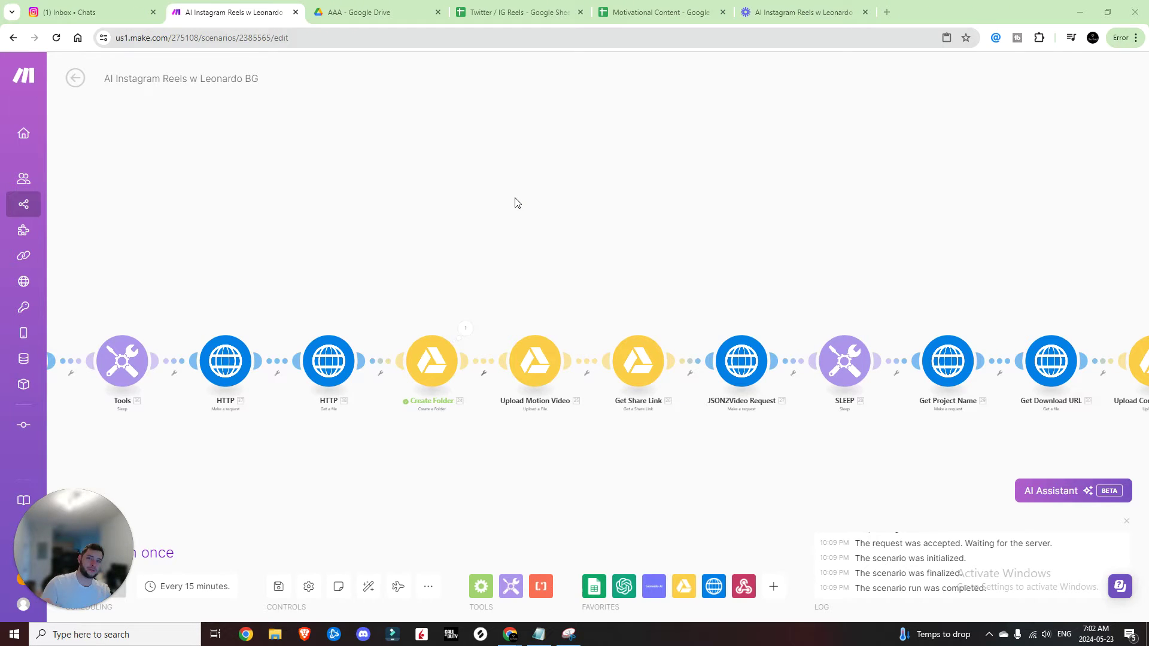
mouse_move(466, 216)
left_mouse_down()
mouse_move(600, 195)
mouse_move(723, 213)
left_mouse_up()
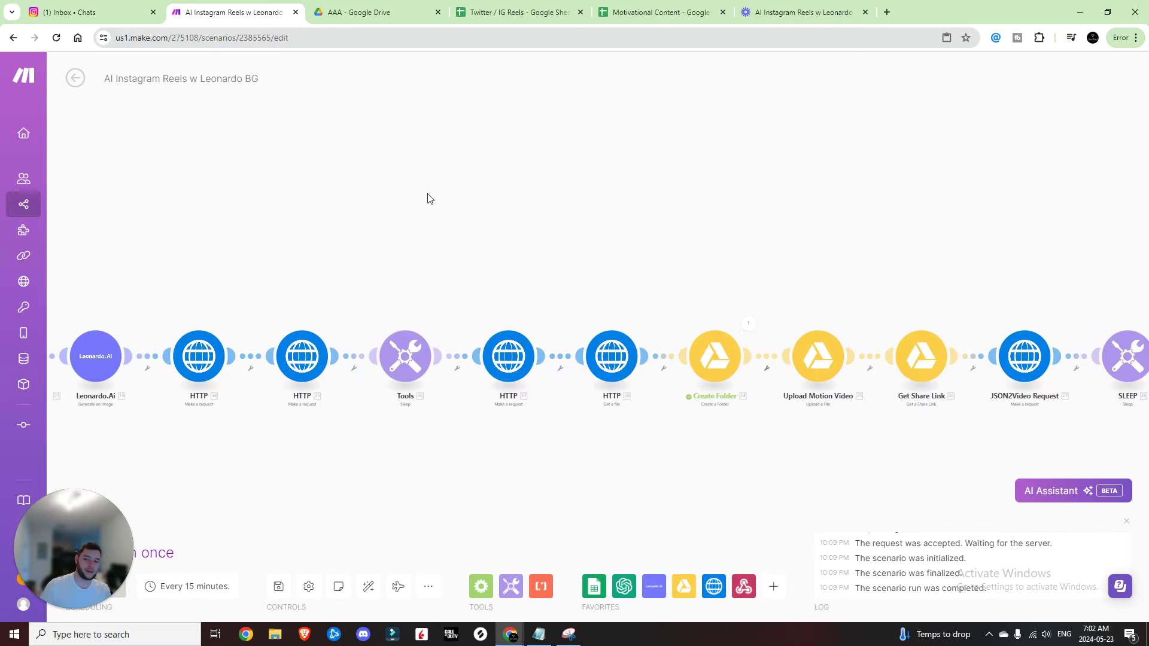
left_click_drag(428, 197, 713, 198)
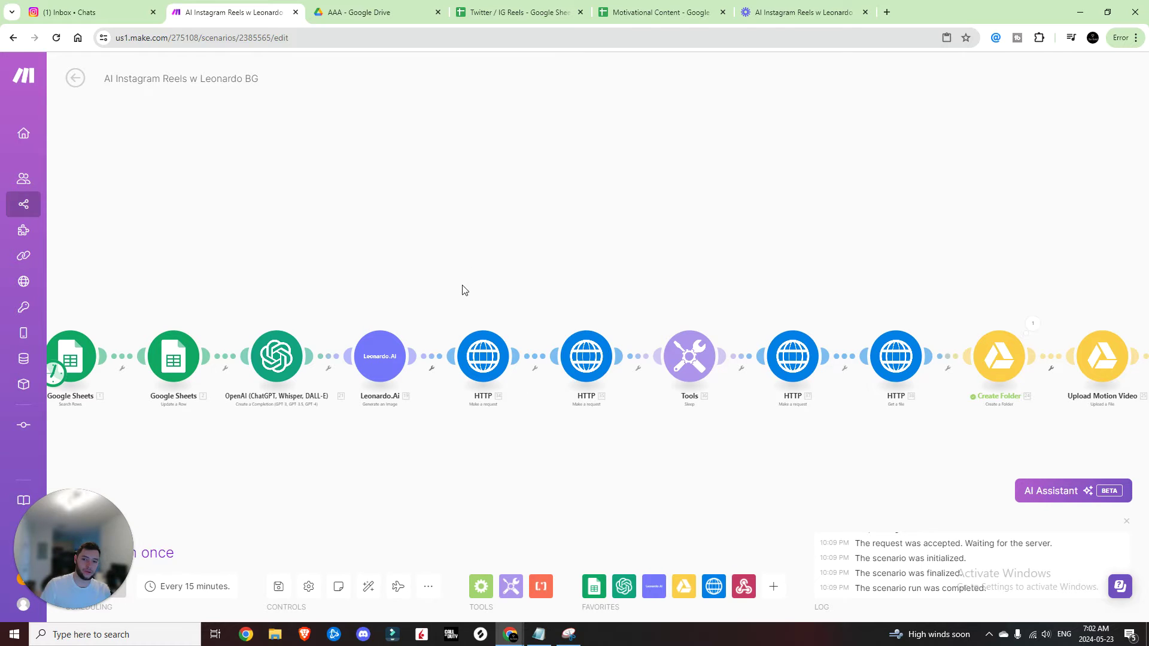
left_click_drag(402, 328, 474, 277)
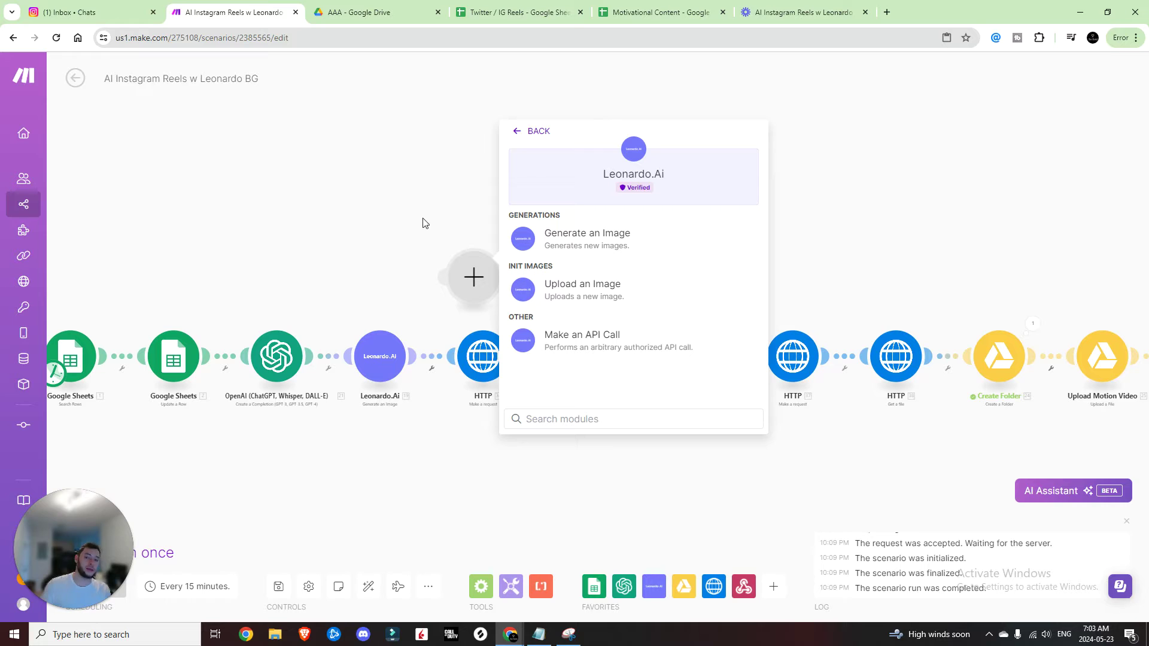
left_click(450, 242)
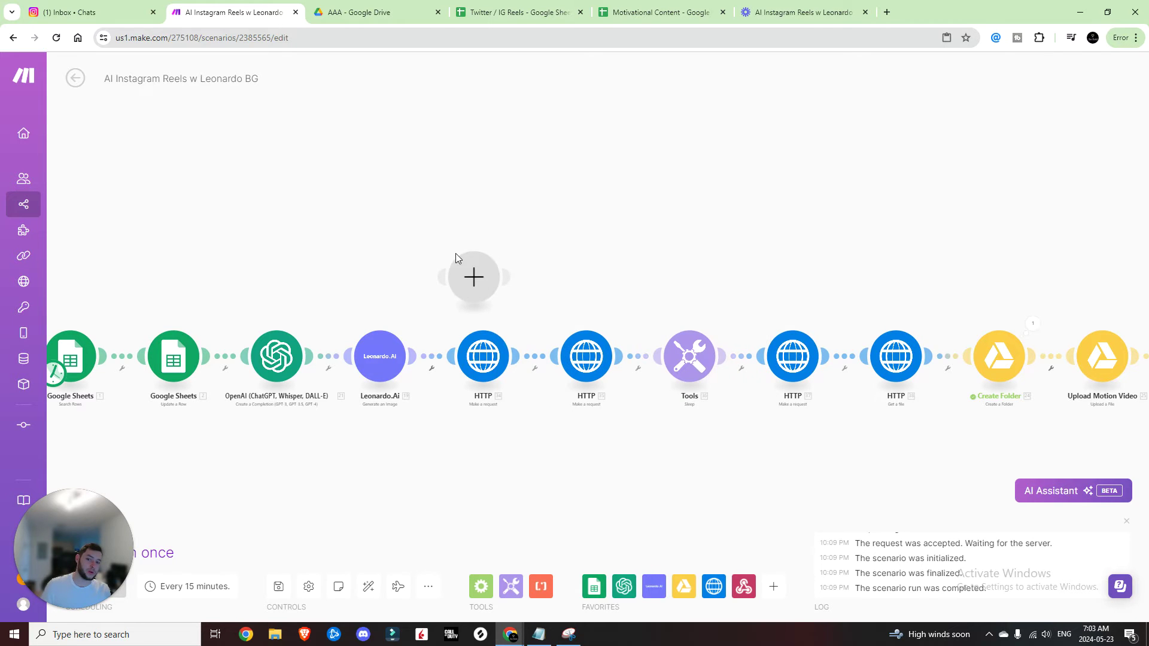
right_click(469, 279)
left_click(486, 306)
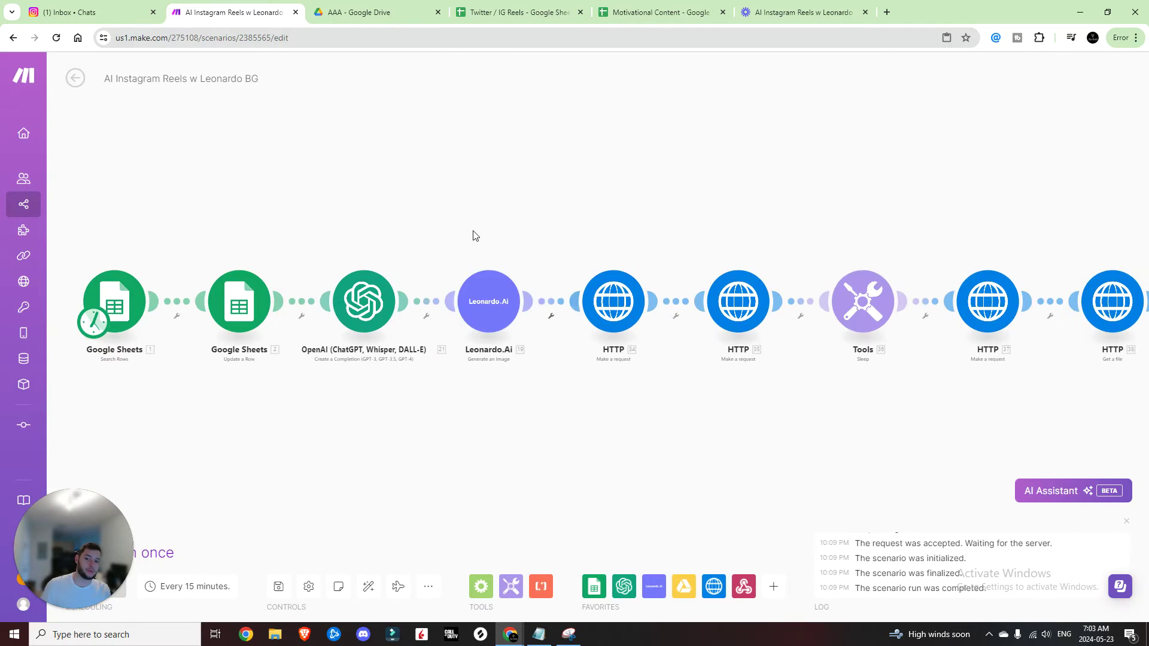
left_click(593, 354)
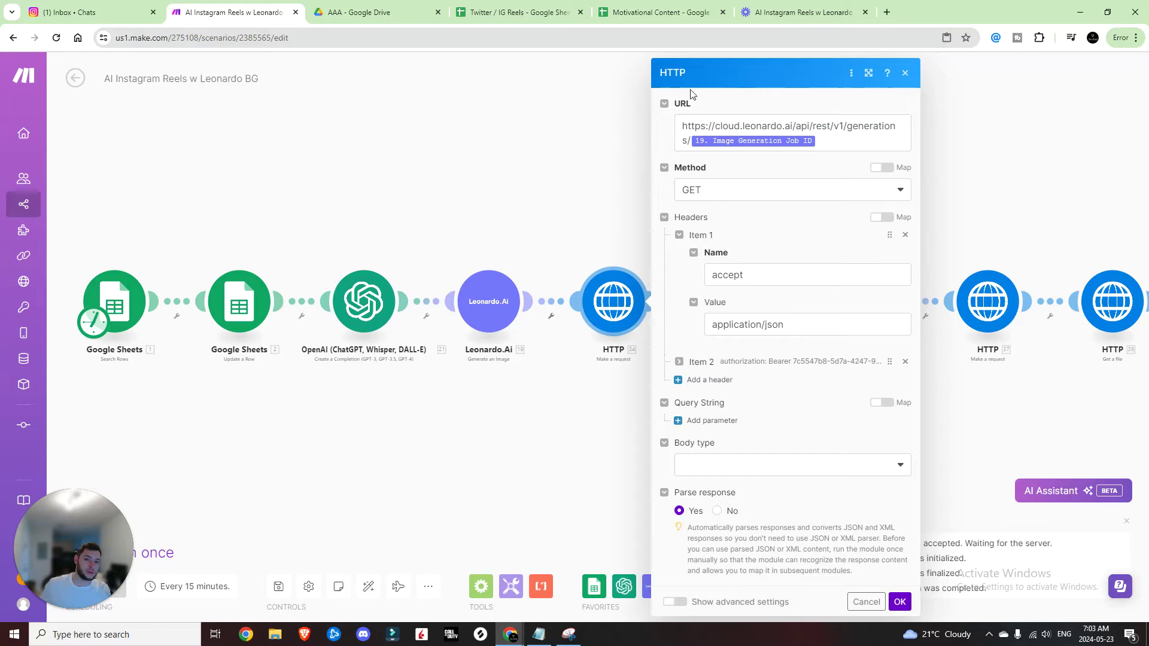
left_click(848, 141)
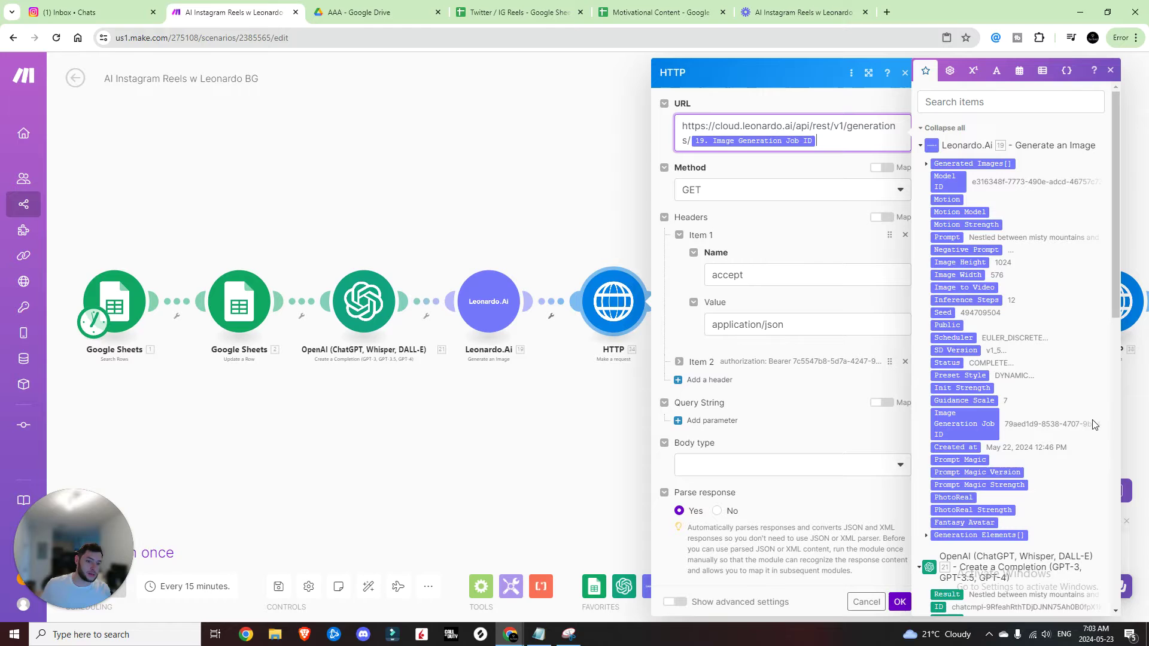
left_click(926, 163)
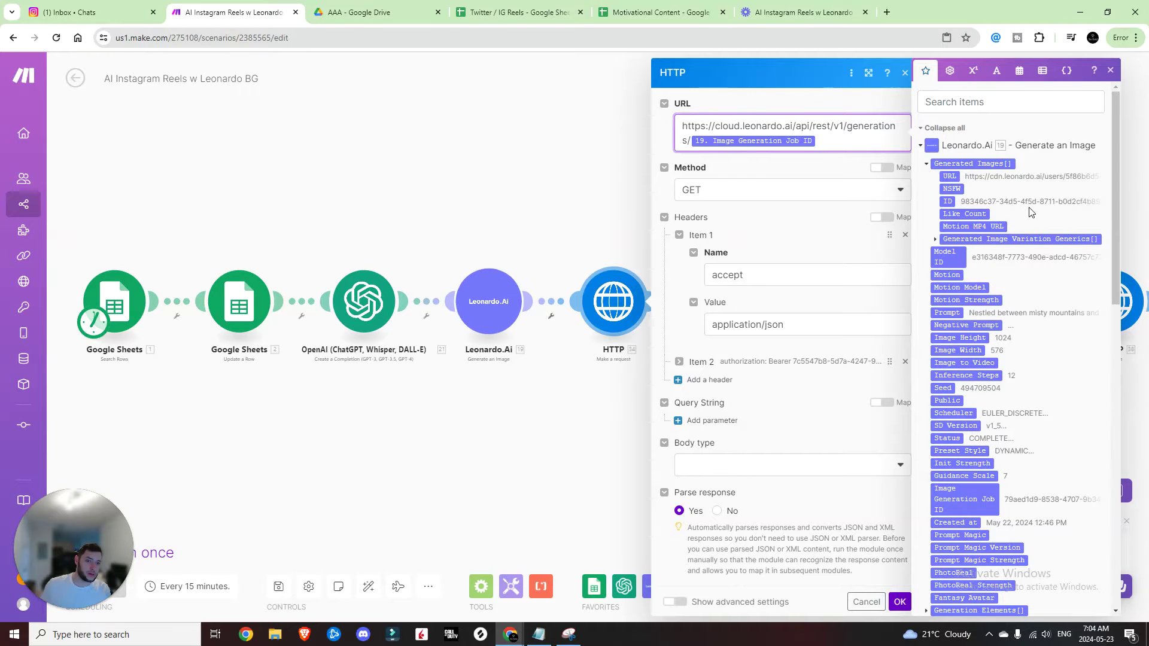
left_click(926, 163)
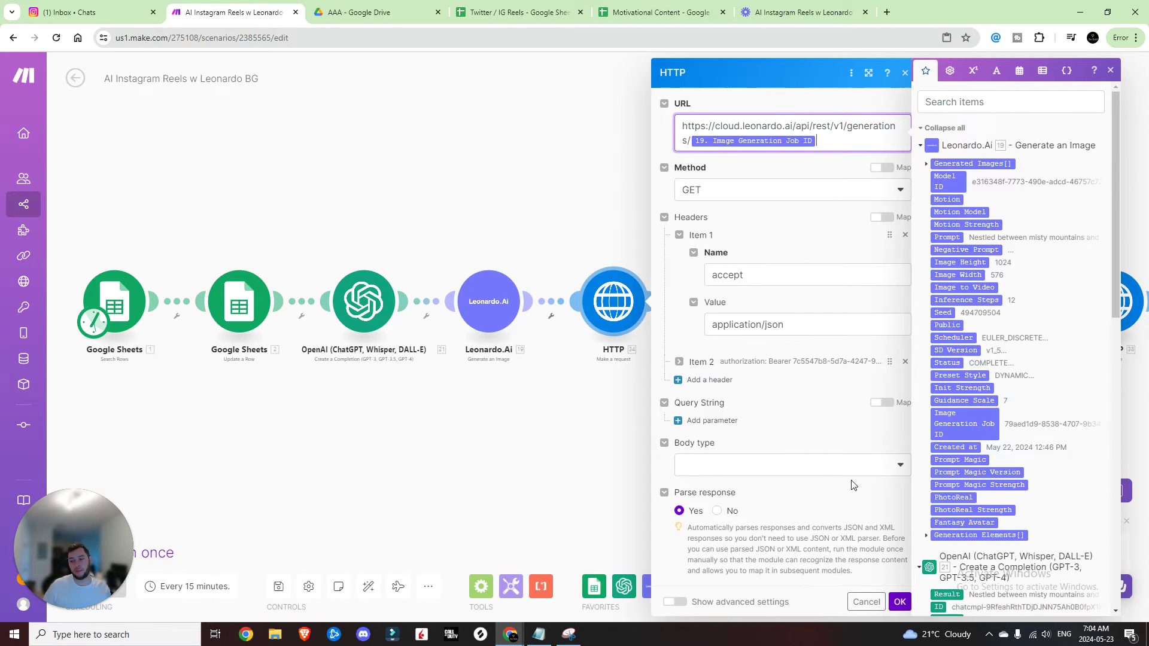
left_click(899, 602)
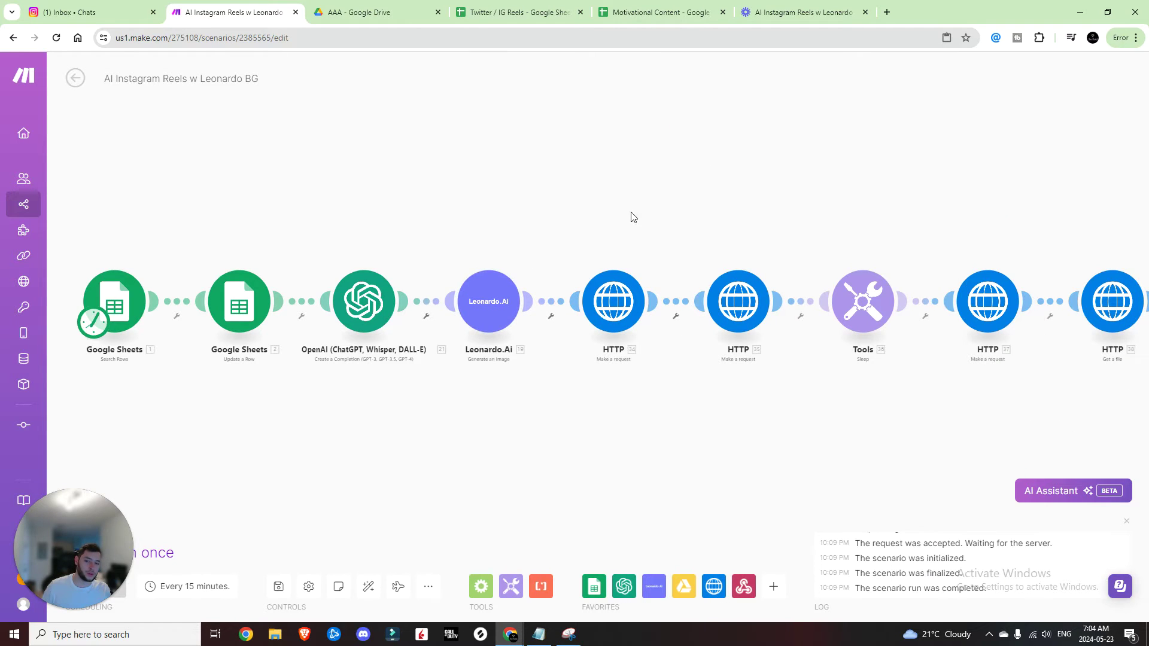
left_click(744, 312)
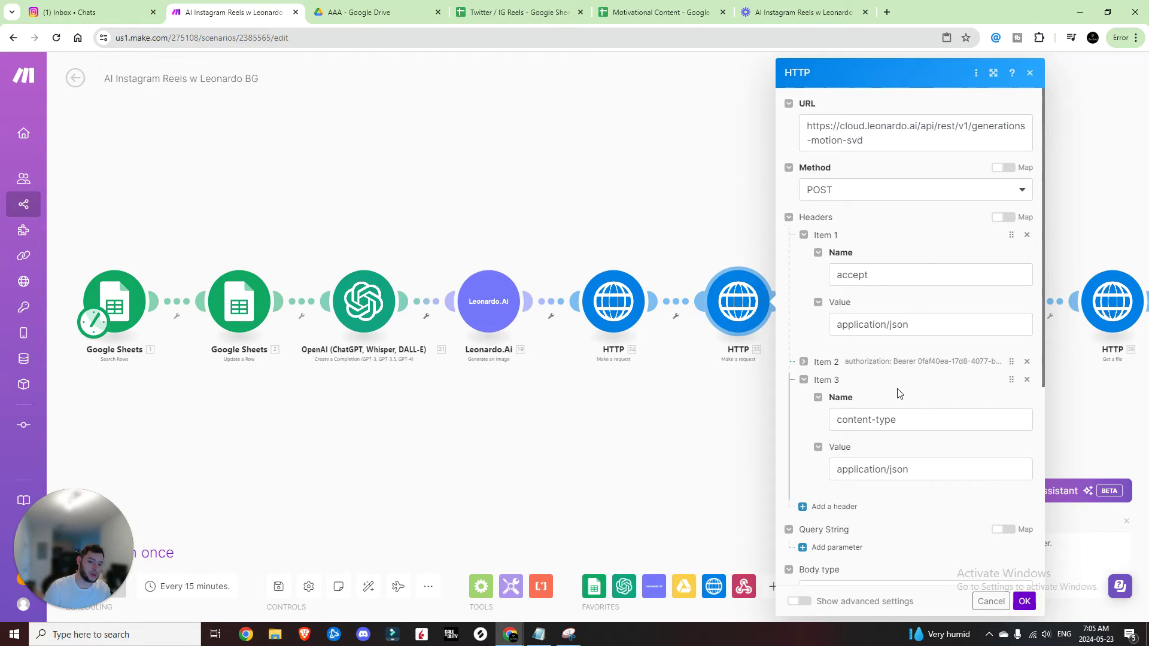
scroll(932, 386, "down", 3)
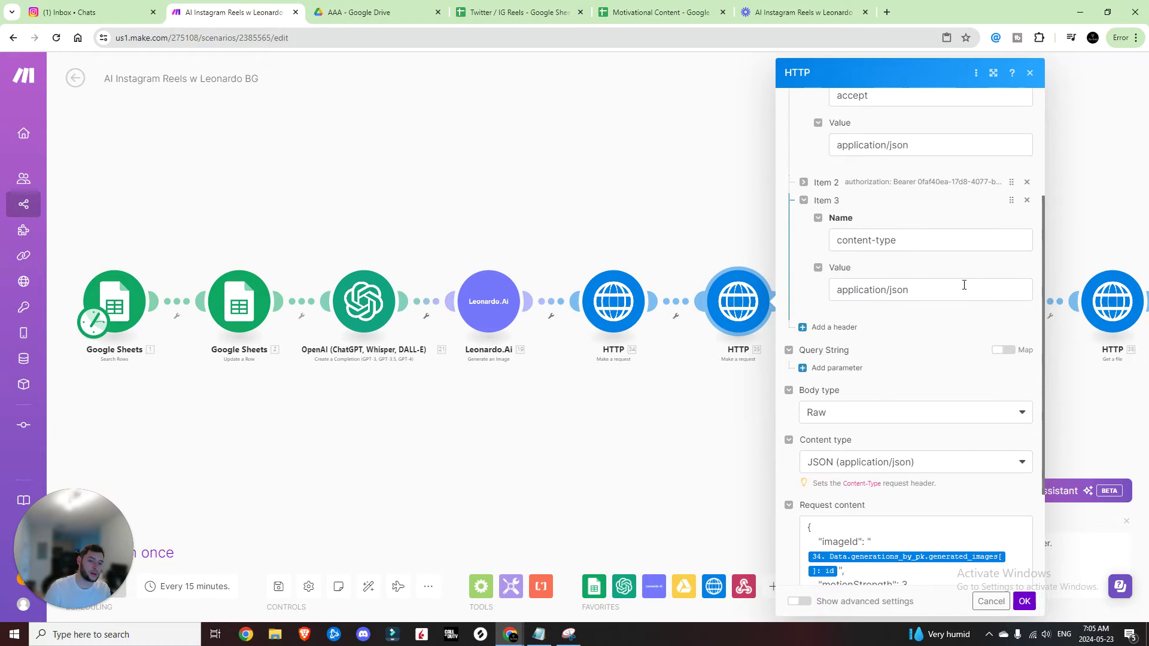
scroll(865, 290, "down", 2)
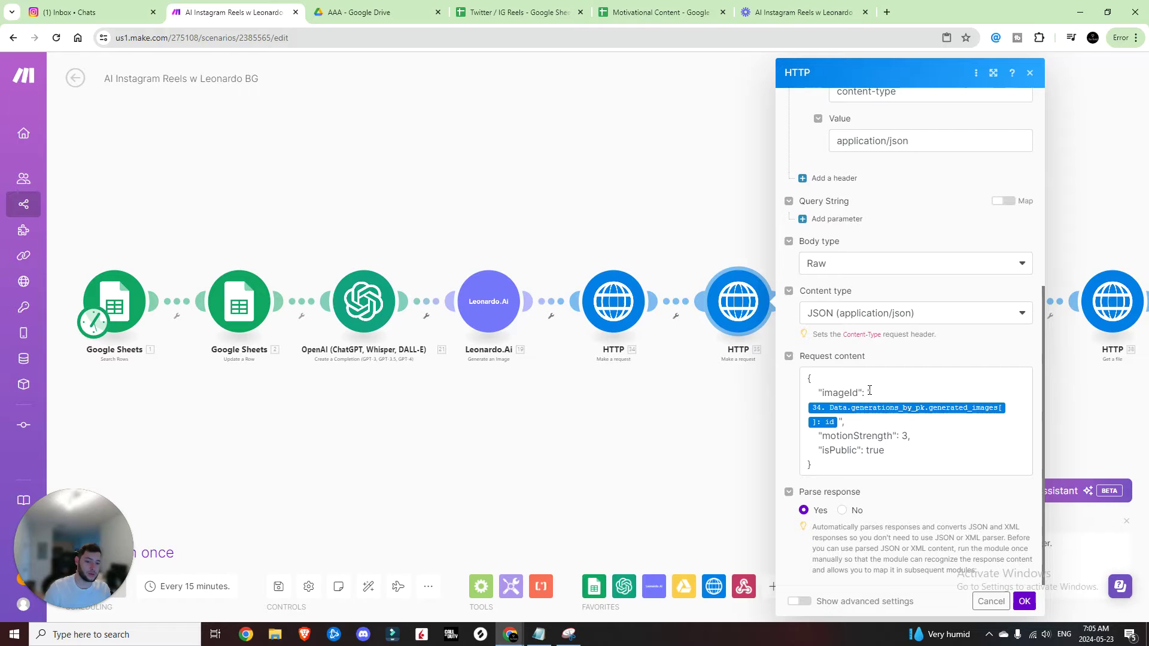
left_click(840, 422)
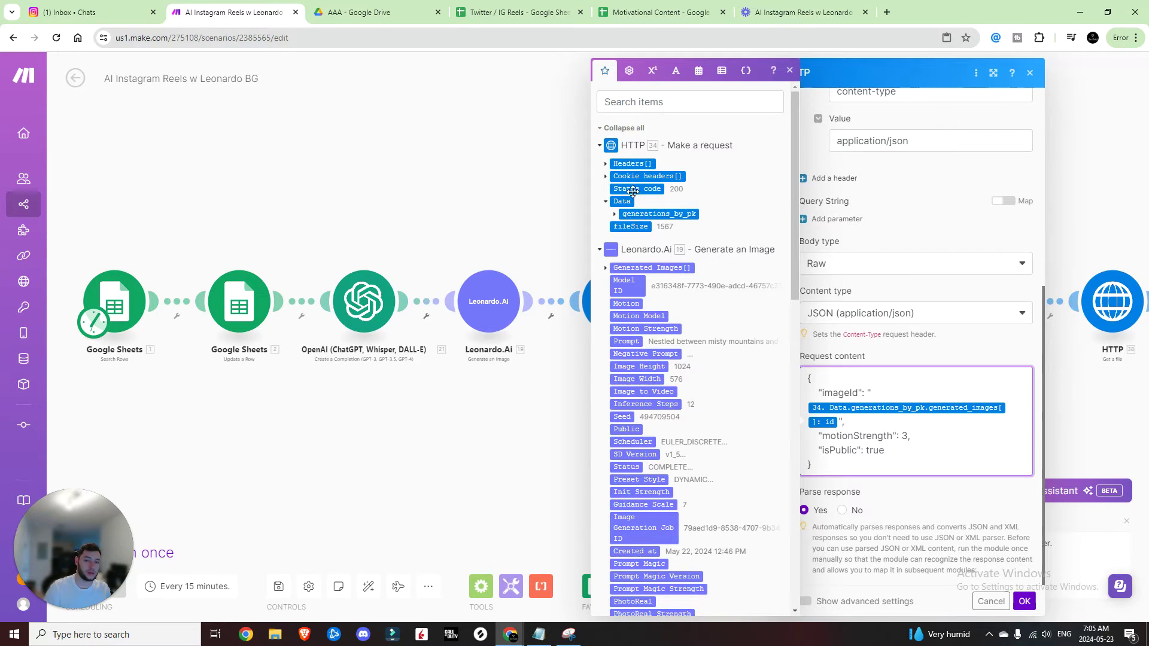
left_click(614, 215)
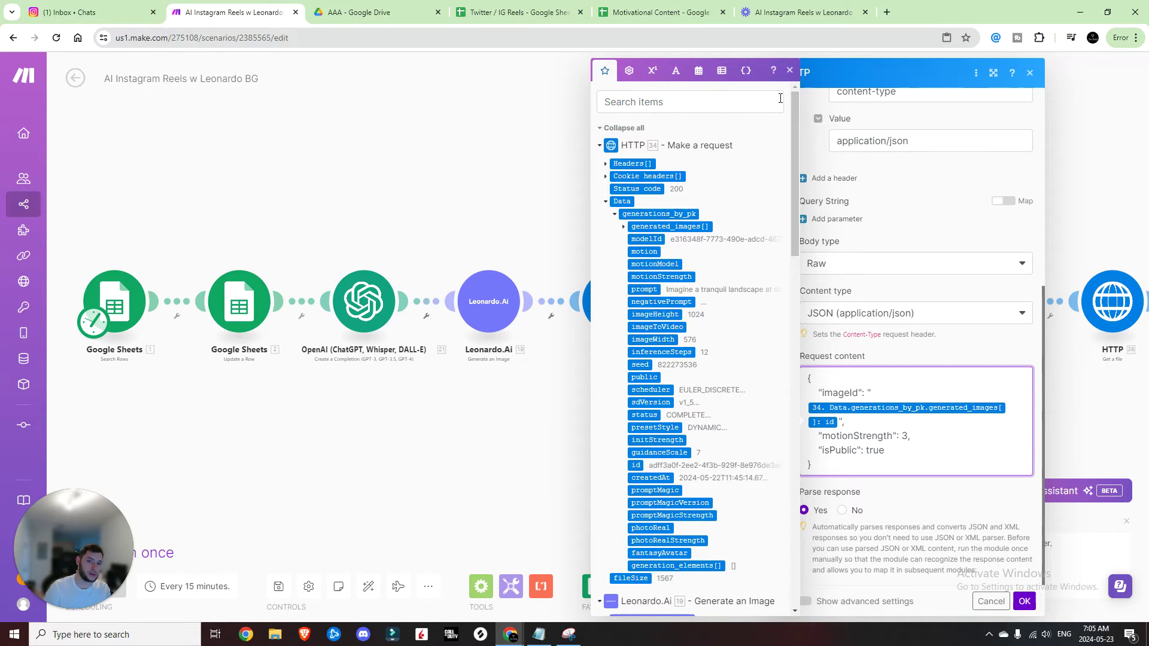
left_click(790, 70)
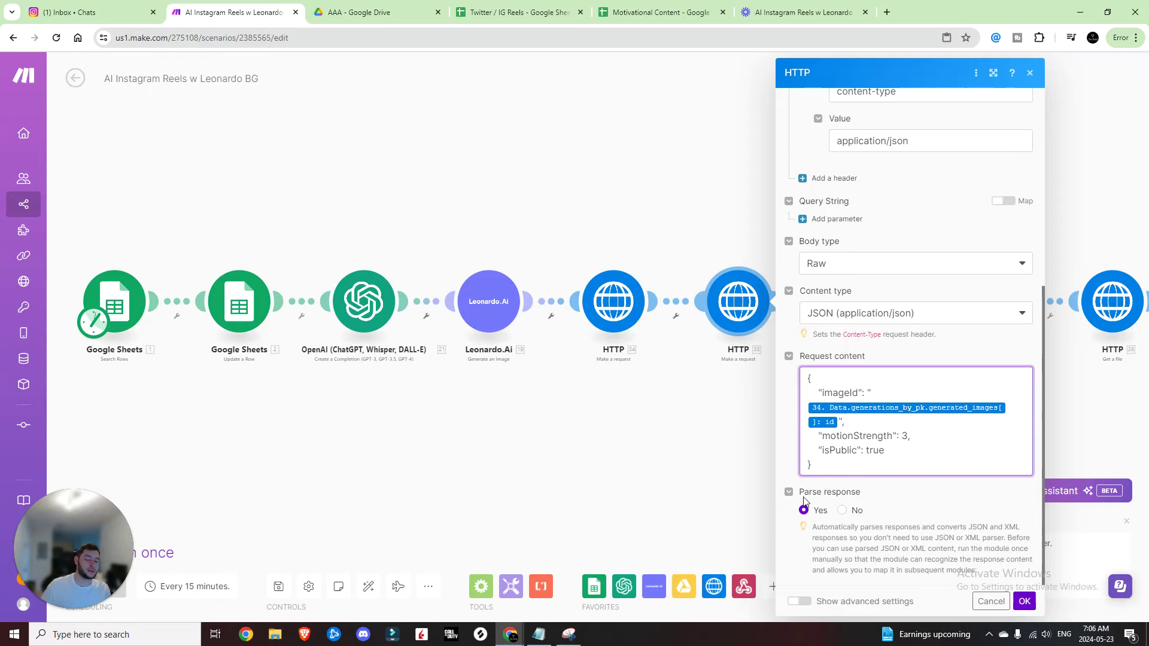
left_click(1025, 603)
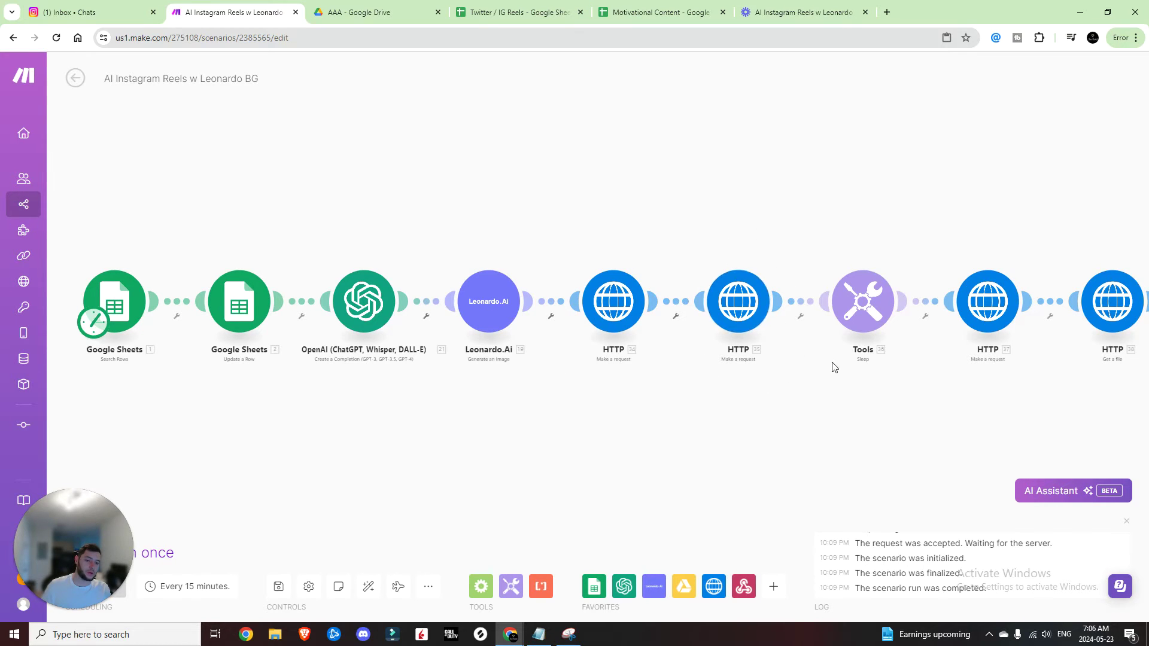
left_click_drag(830, 367, 715, 382)
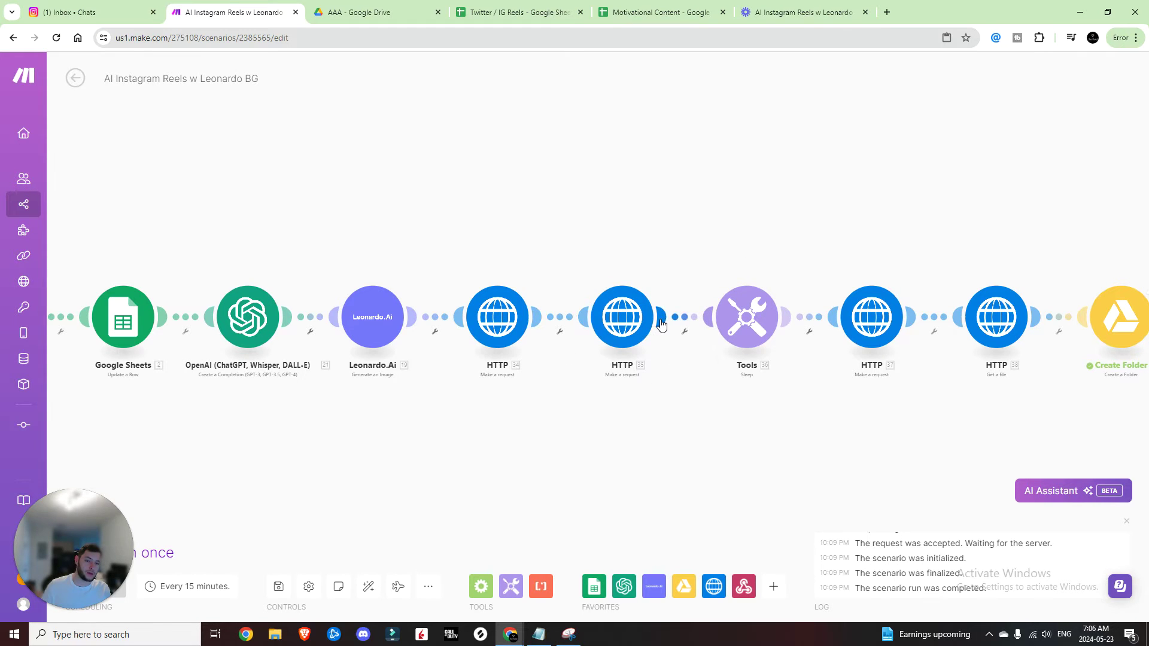
left_click_drag(760, 415, 622, 466)
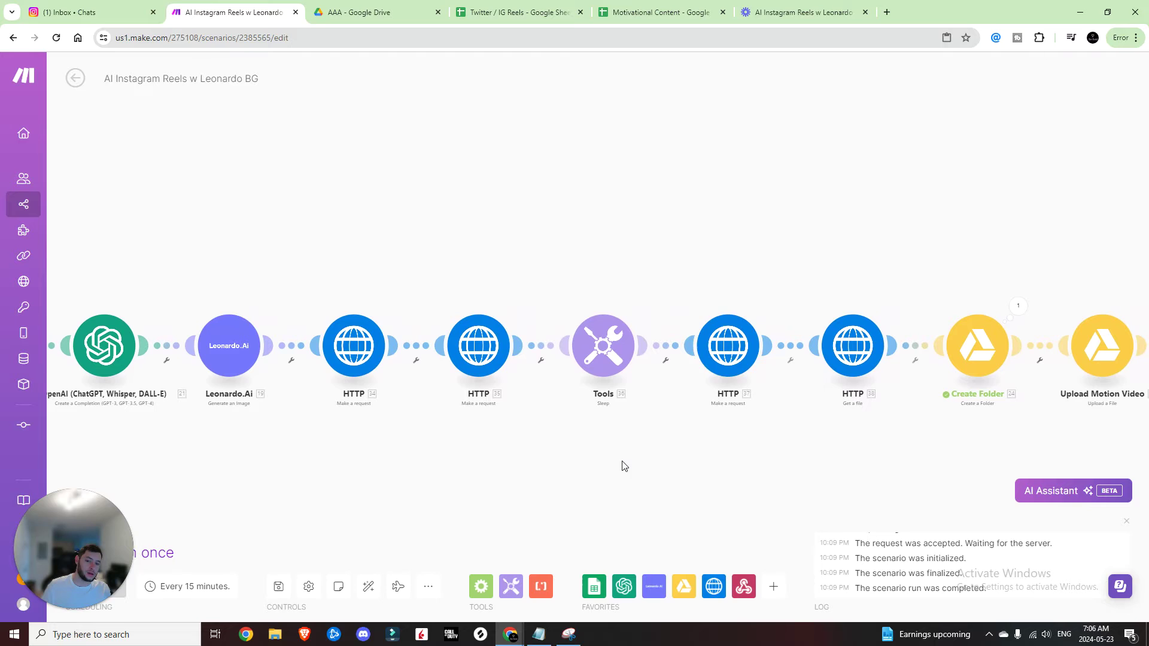
left_click(719, 361)
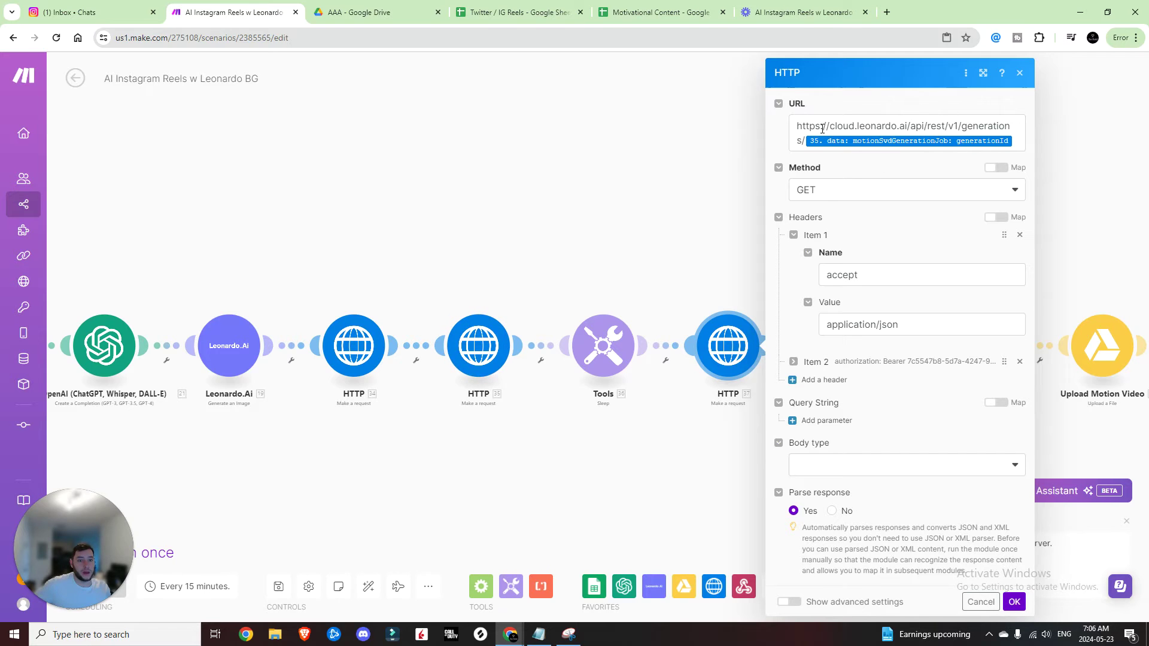
left_click(882, 132)
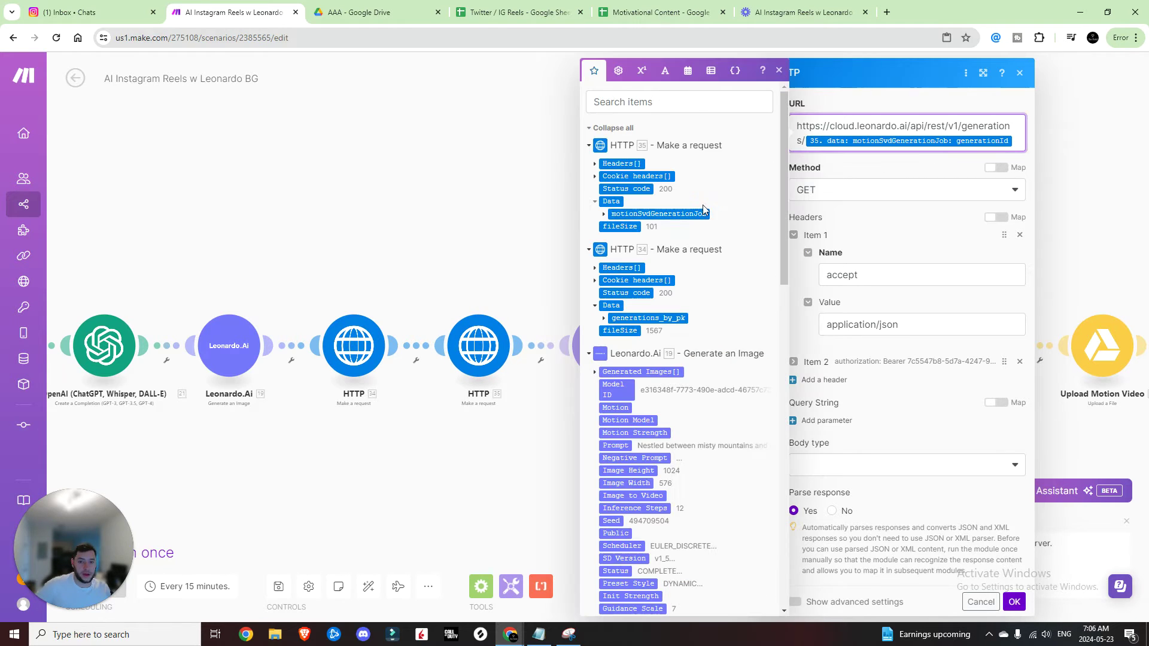
left_click(604, 215)
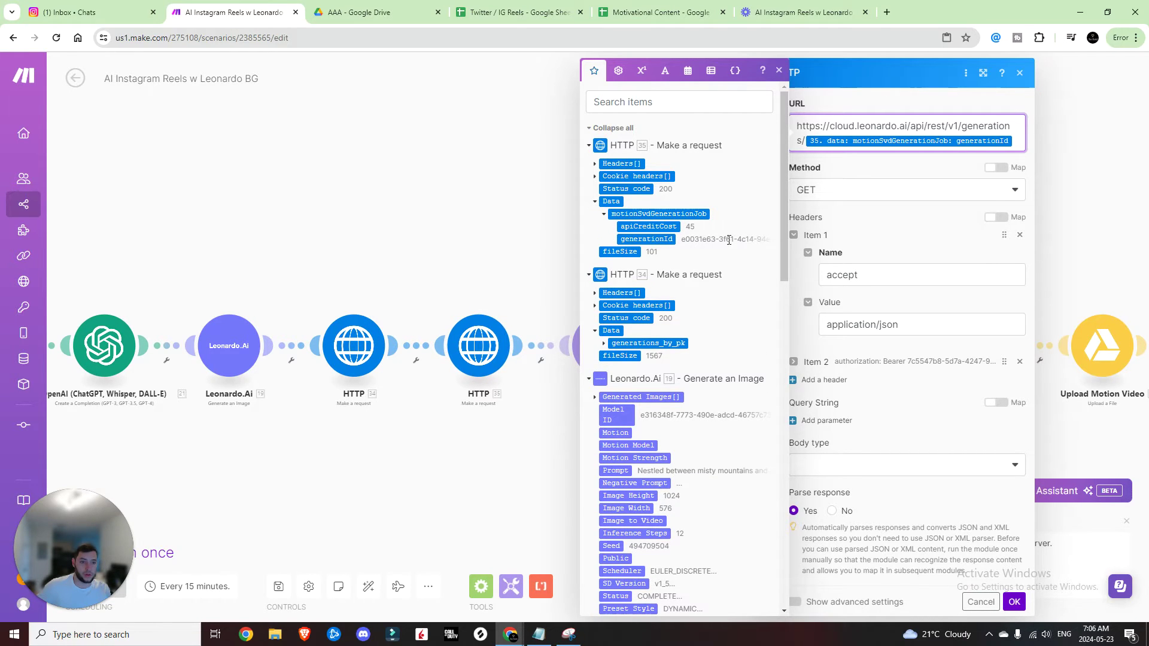
left_click(778, 71)
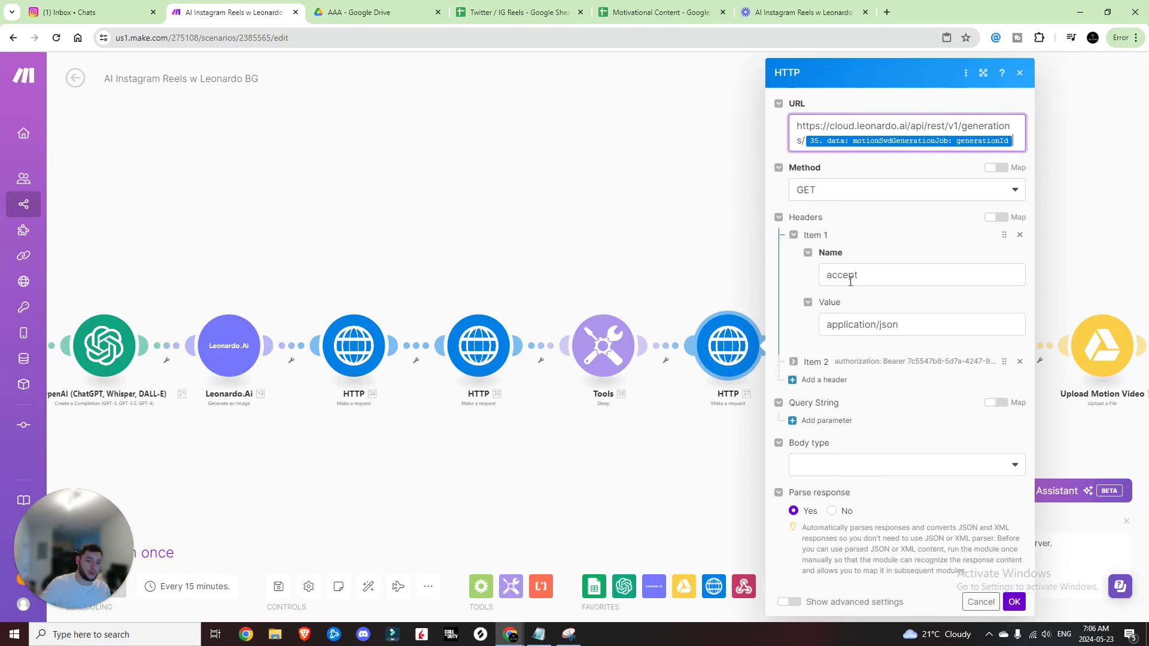
left_click(1014, 601)
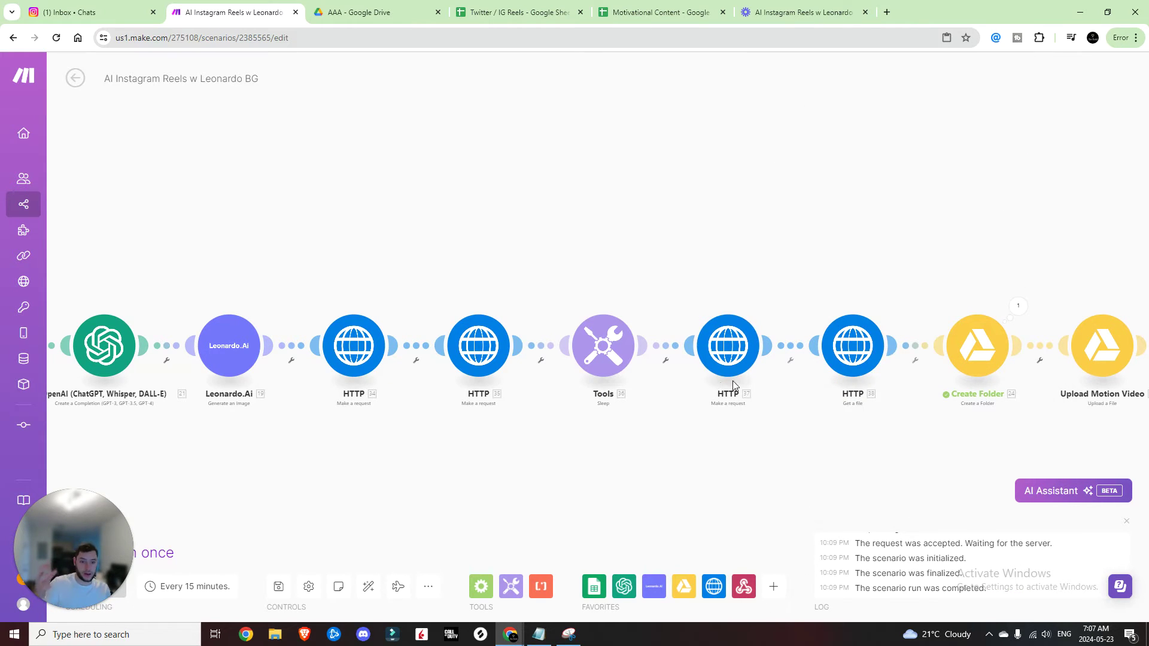
- Confirm the Get a file URL maps motionMP4URL from HTTP 37's generations_by_pk generated_images, then close
scroll(796, 341, "right", 2)
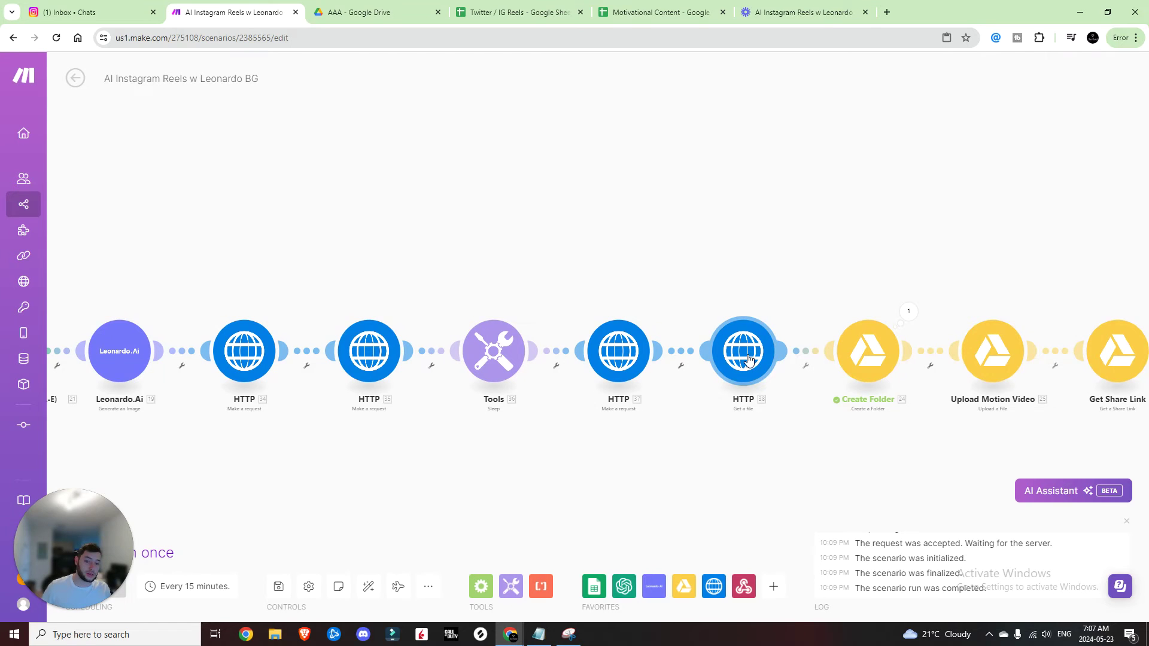
left_click(748, 358)
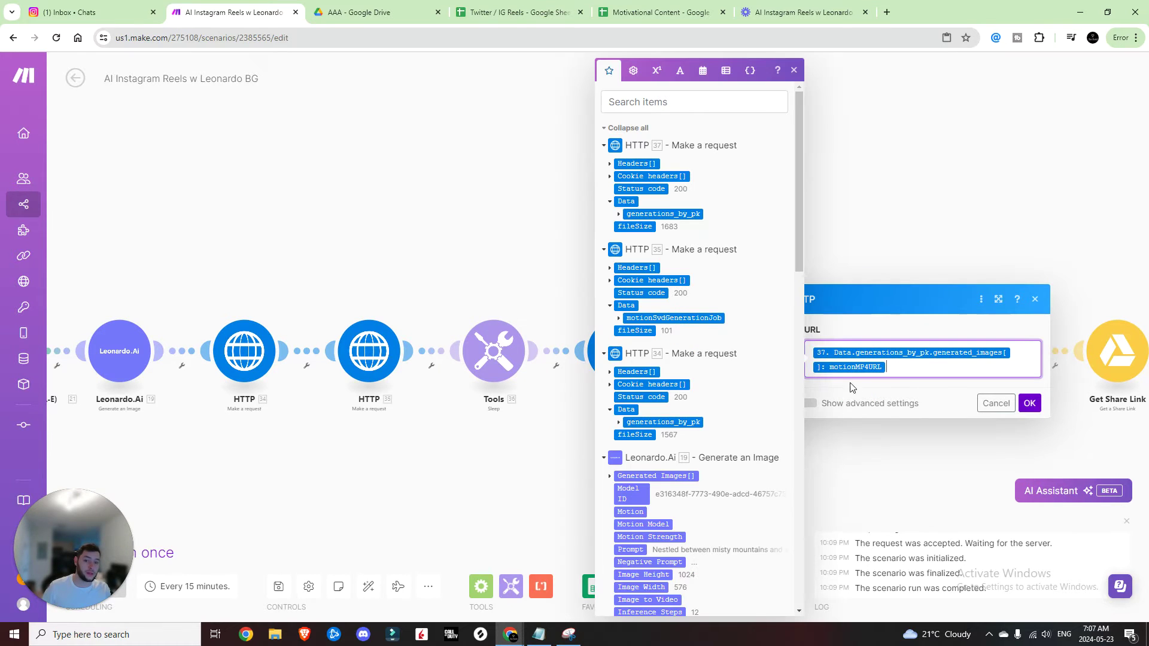
left_click(618, 215)
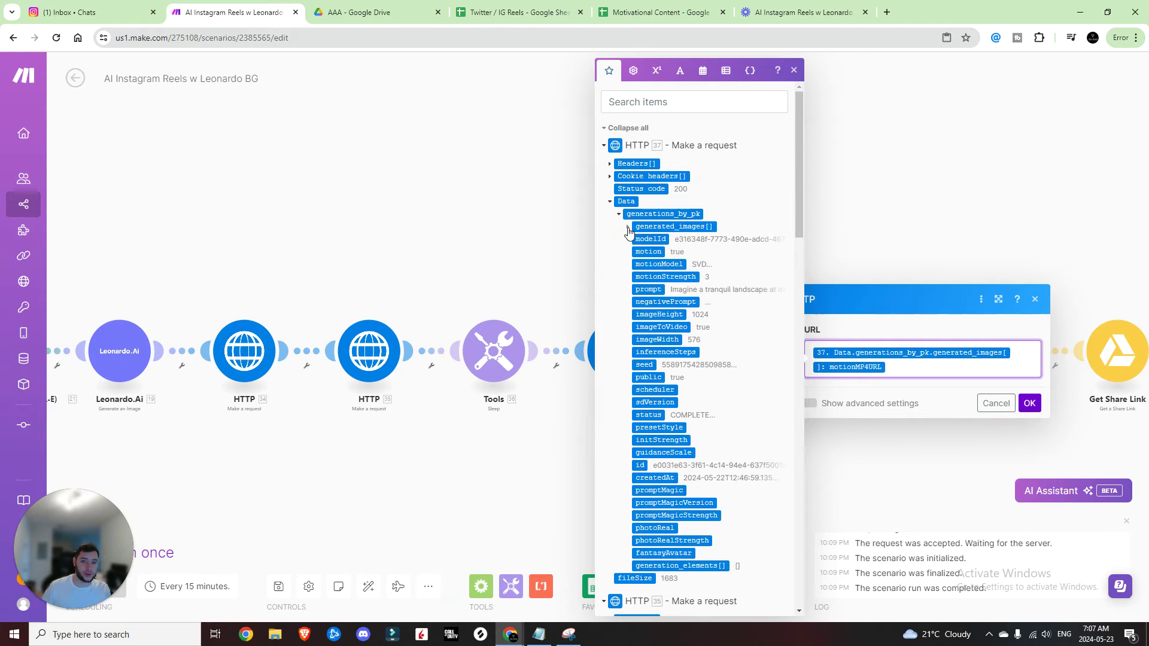
left_click(628, 227)
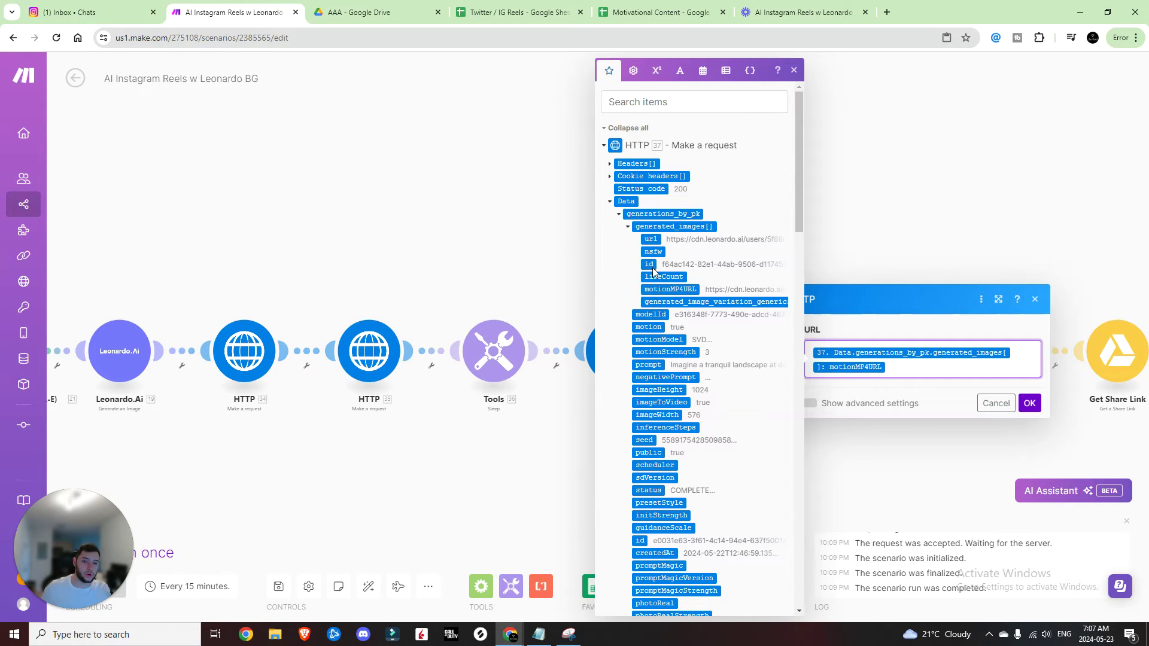
left_click(794, 70)
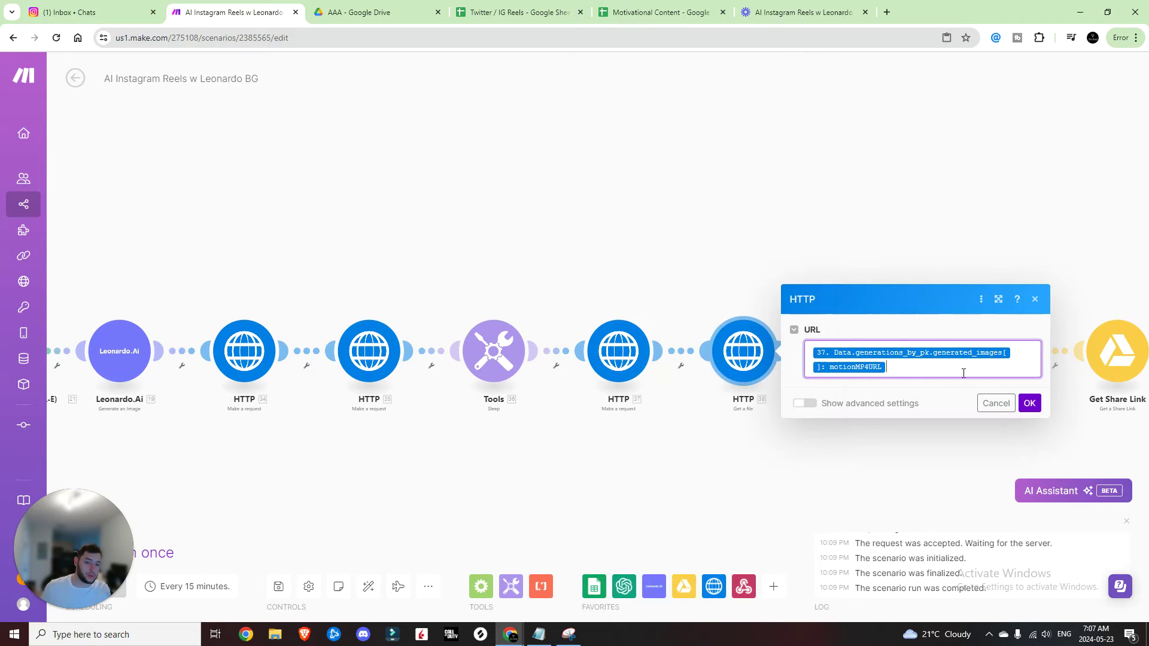
left_click(1029, 403)
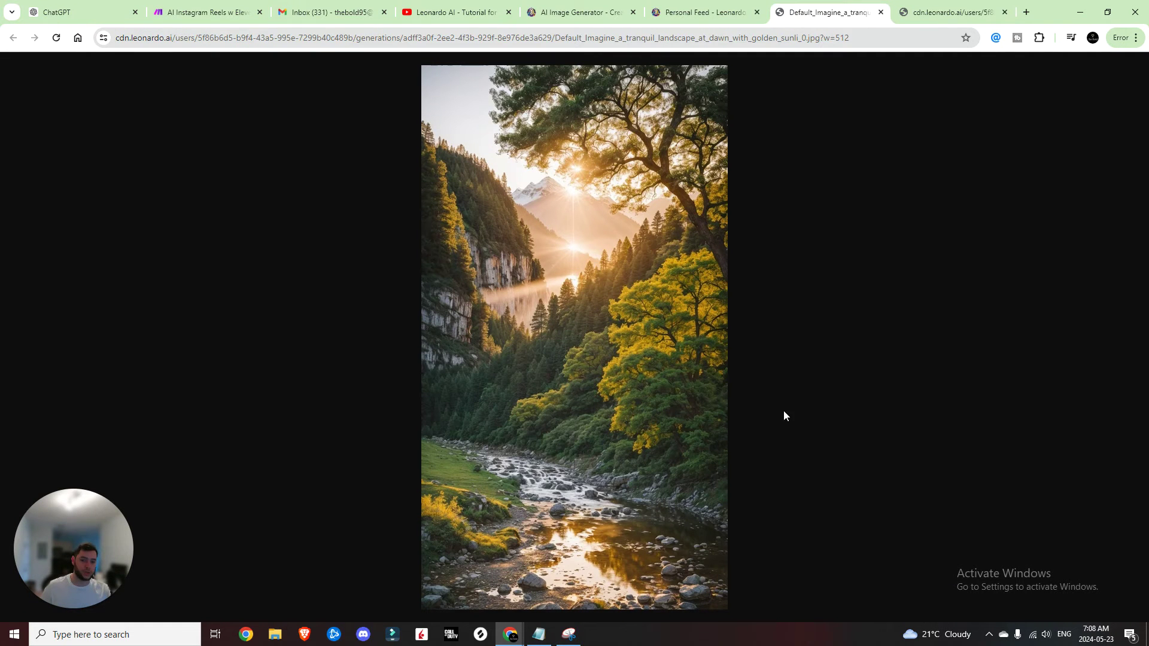
left_click(955, 12)
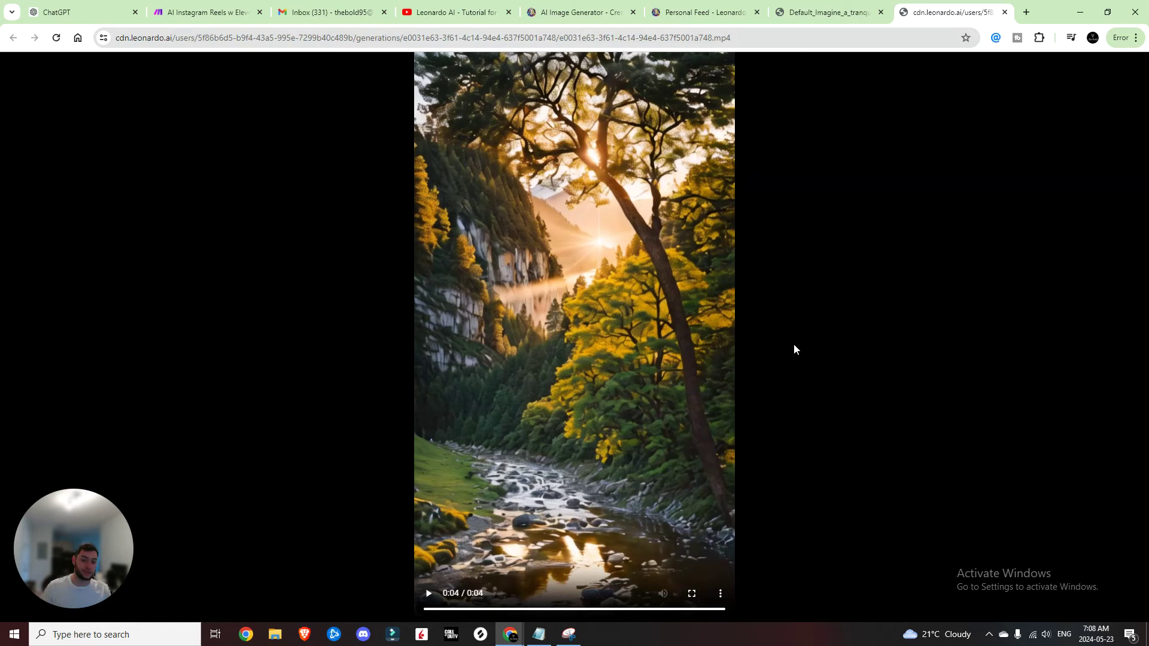
left_click(681, 343)
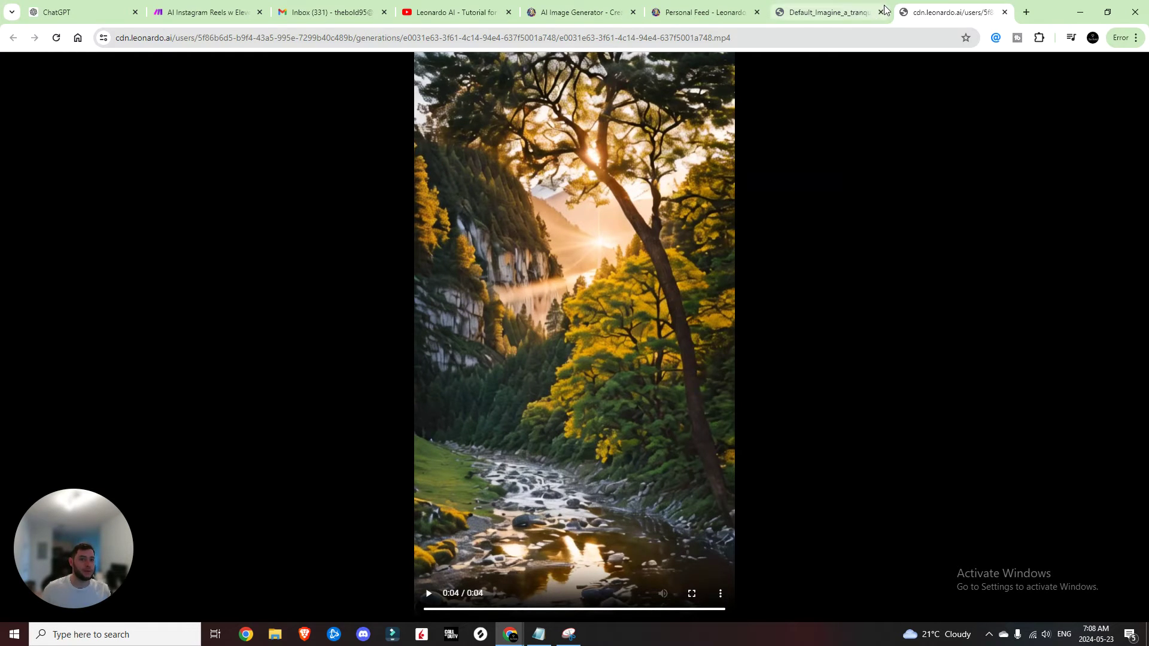
key("alt+Tab")
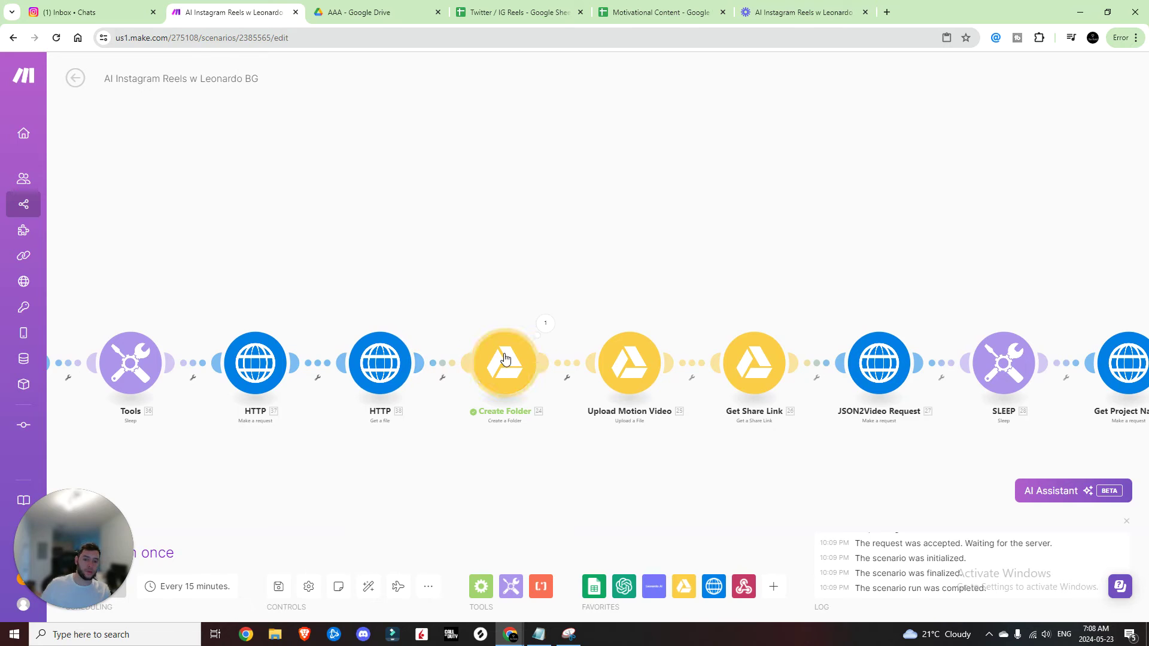
- Check Create Folder uses My Drive, /AAA/Content/Videos and Row number naming, then open Upload Motion Video
left_click(504, 358)
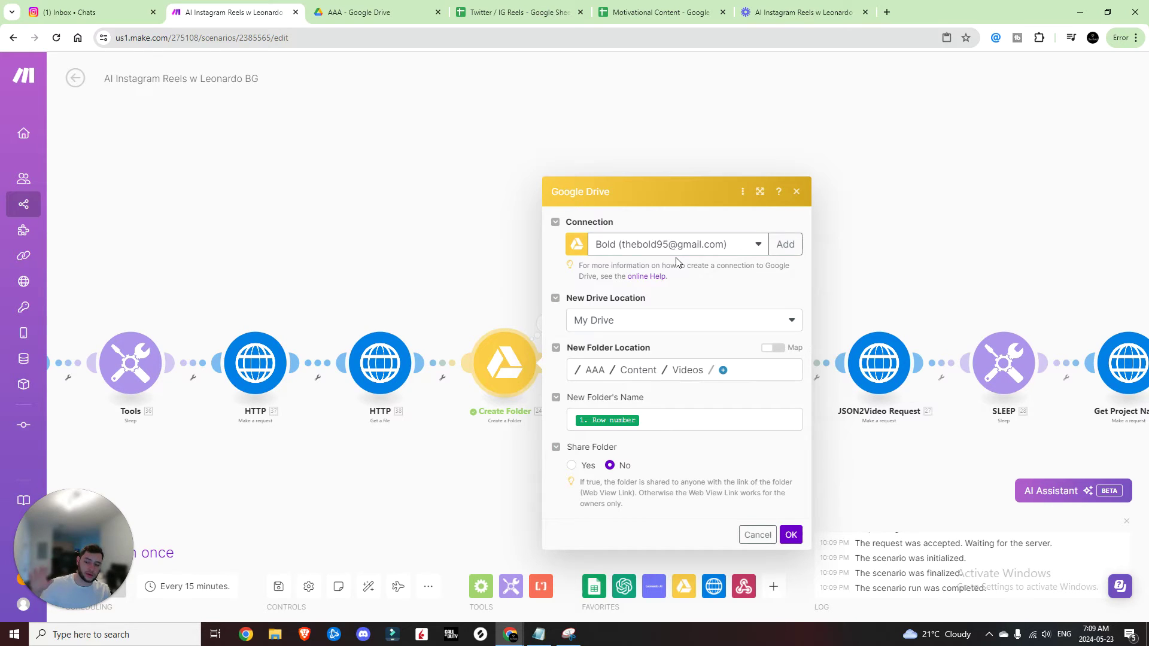
left_click(783, 245)
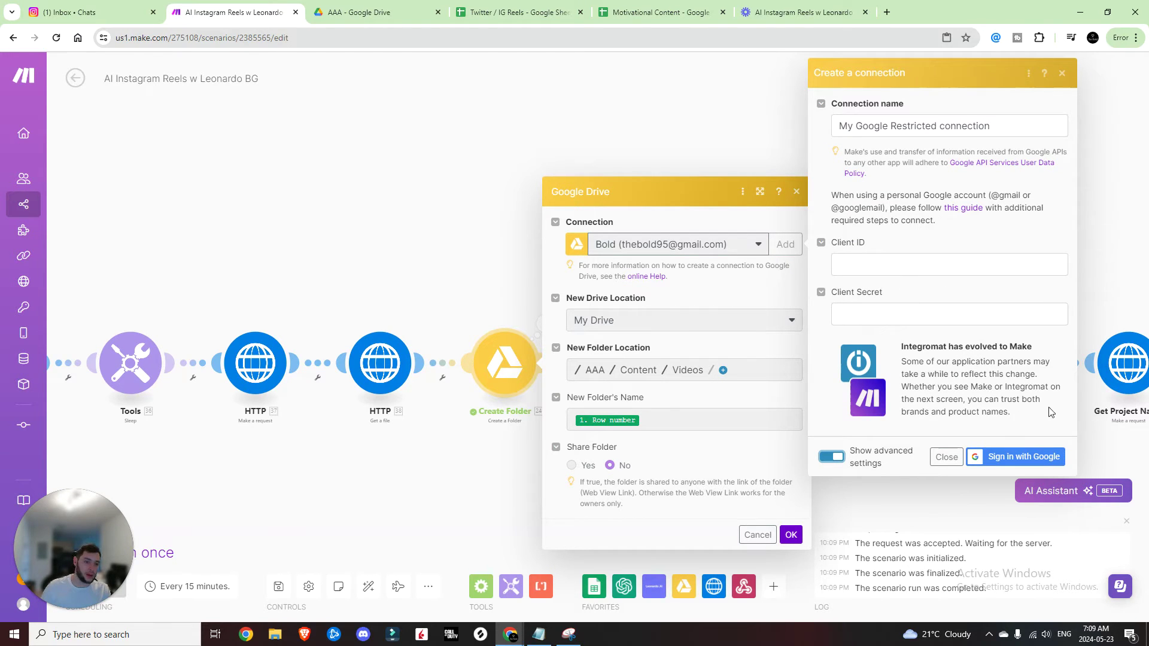
left_click(1062, 73)
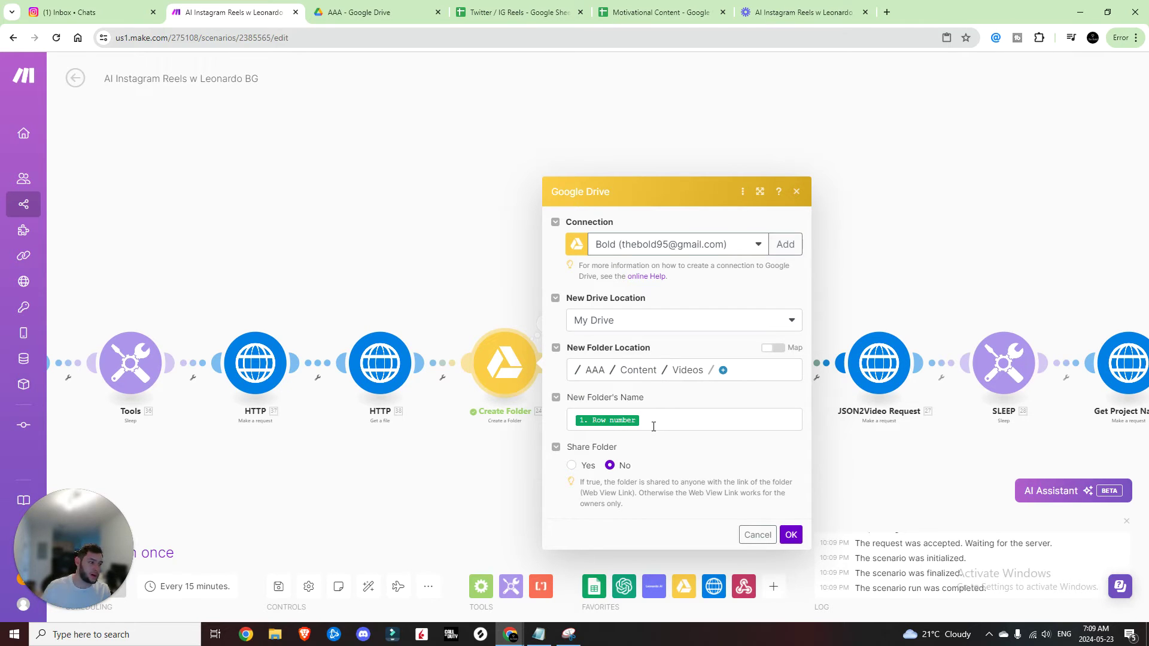
key("Escape")
left_click(601, 361)
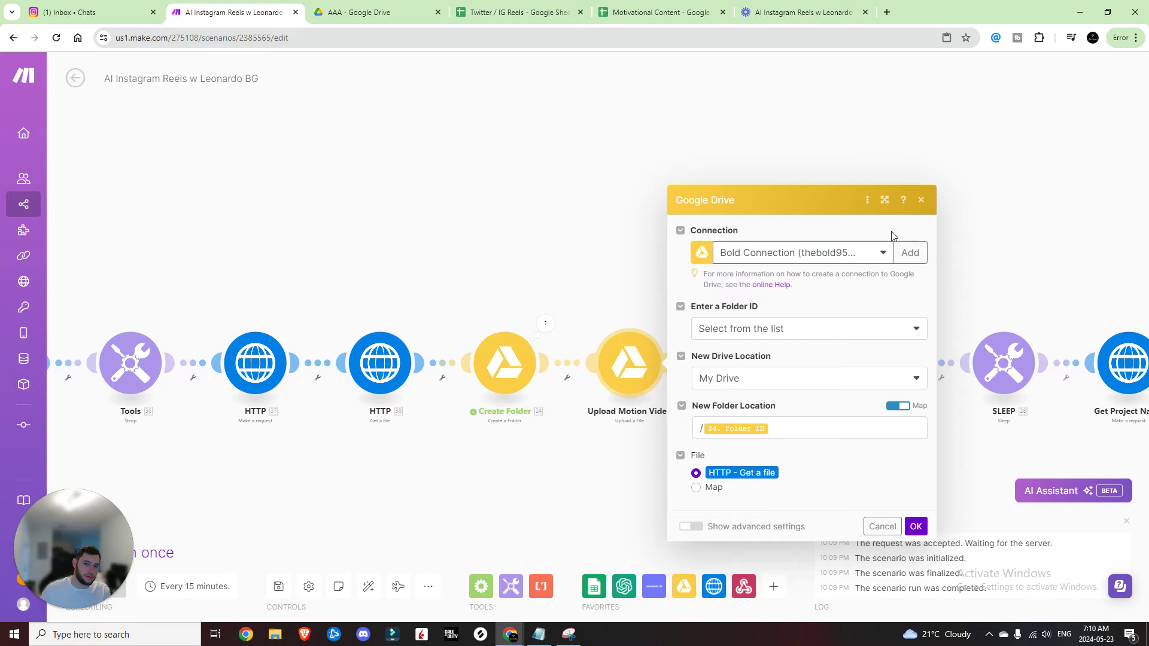
- Keep Upload Motion Video's folder location mapped to 24. Folder ID and save the scenario anyway
left_click(808, 427)
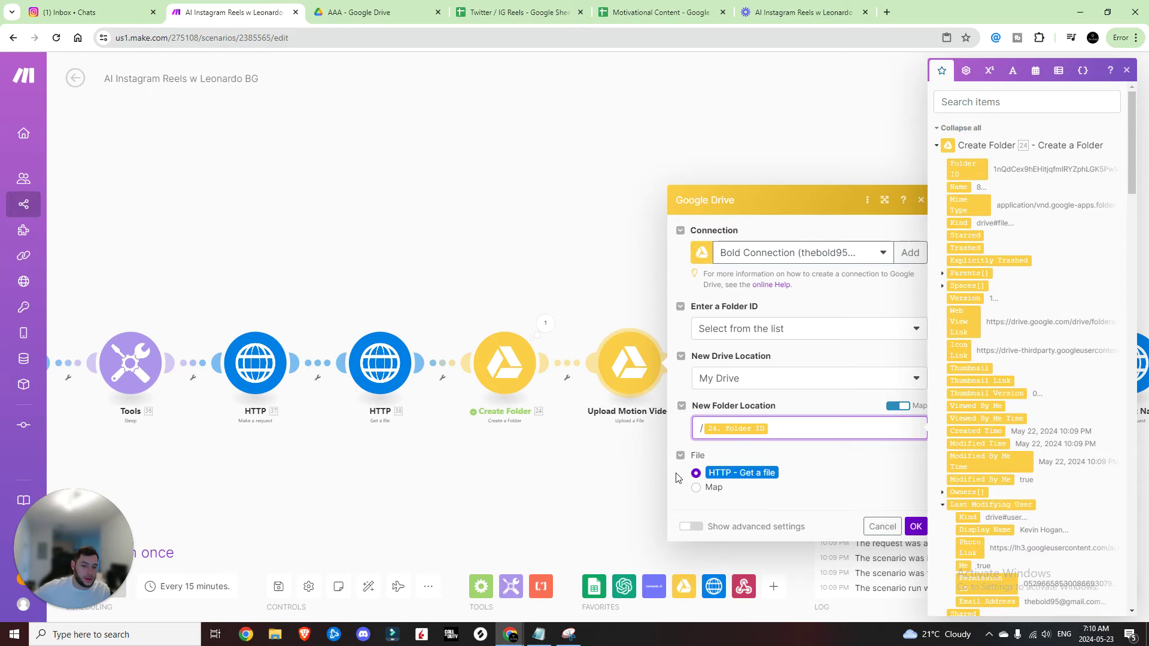
left_click(914, 527)
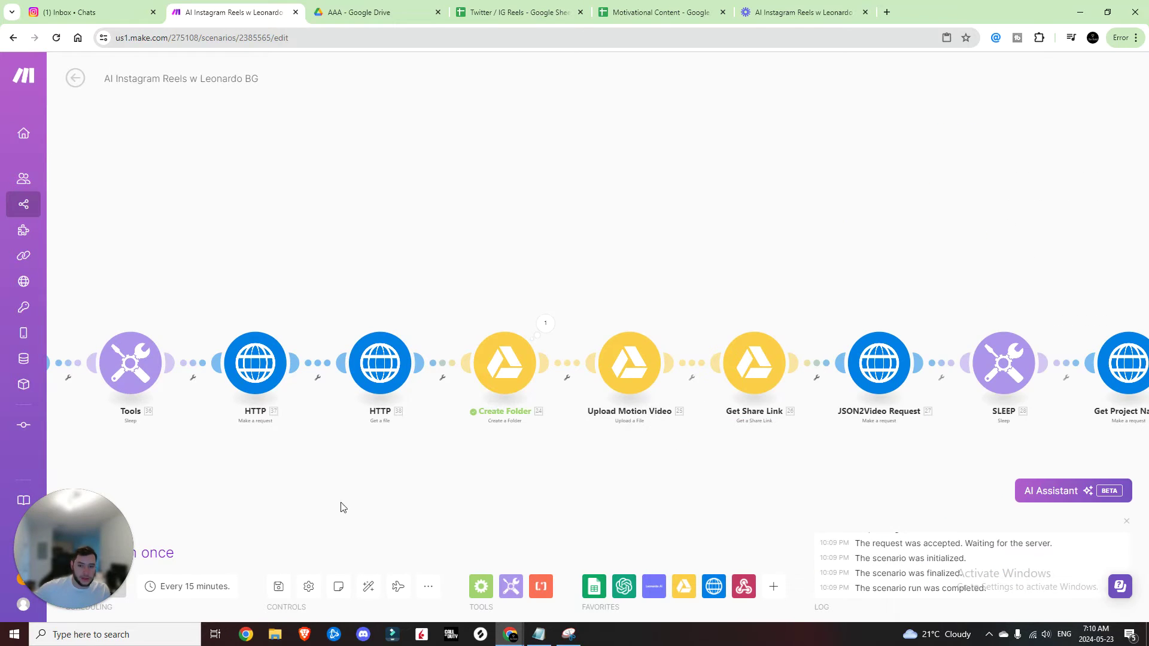
left_click(278, 586)
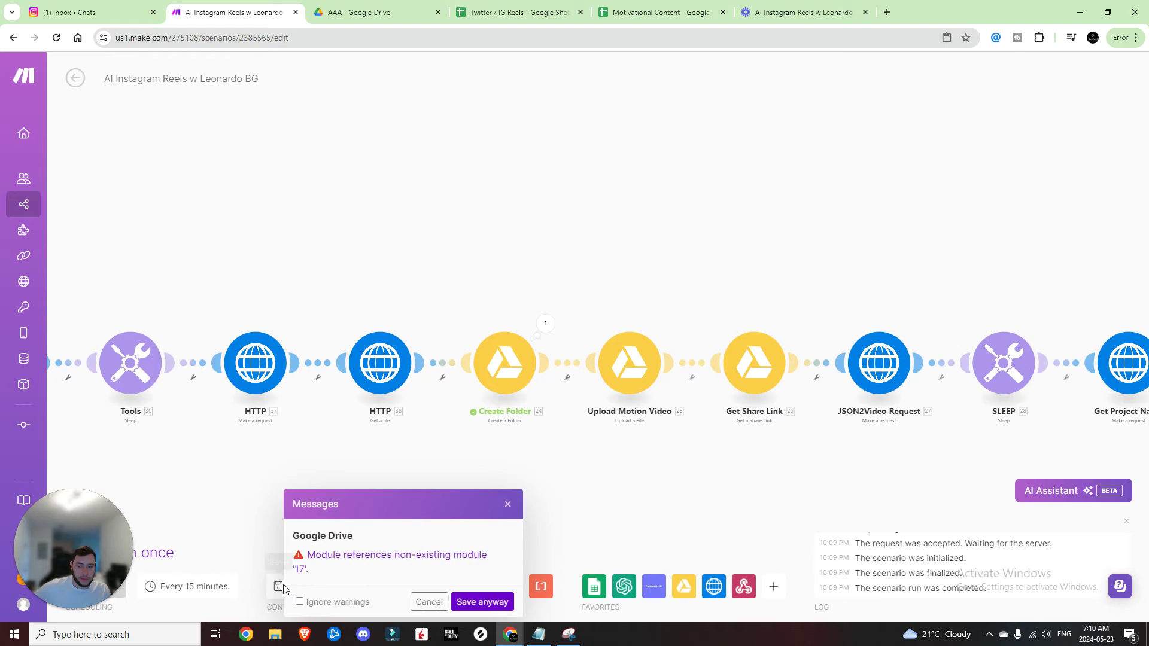
left_click(483, 601)
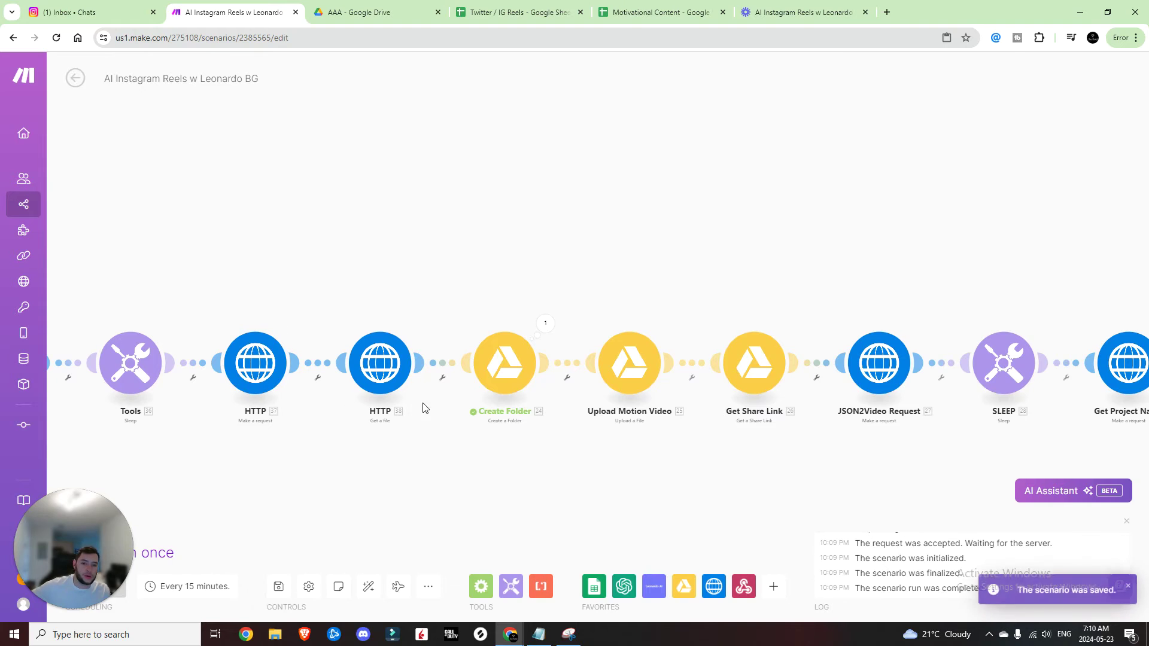
- Bring up and dismiss the Upload Motion Video module's context options
right_click(617, 366)
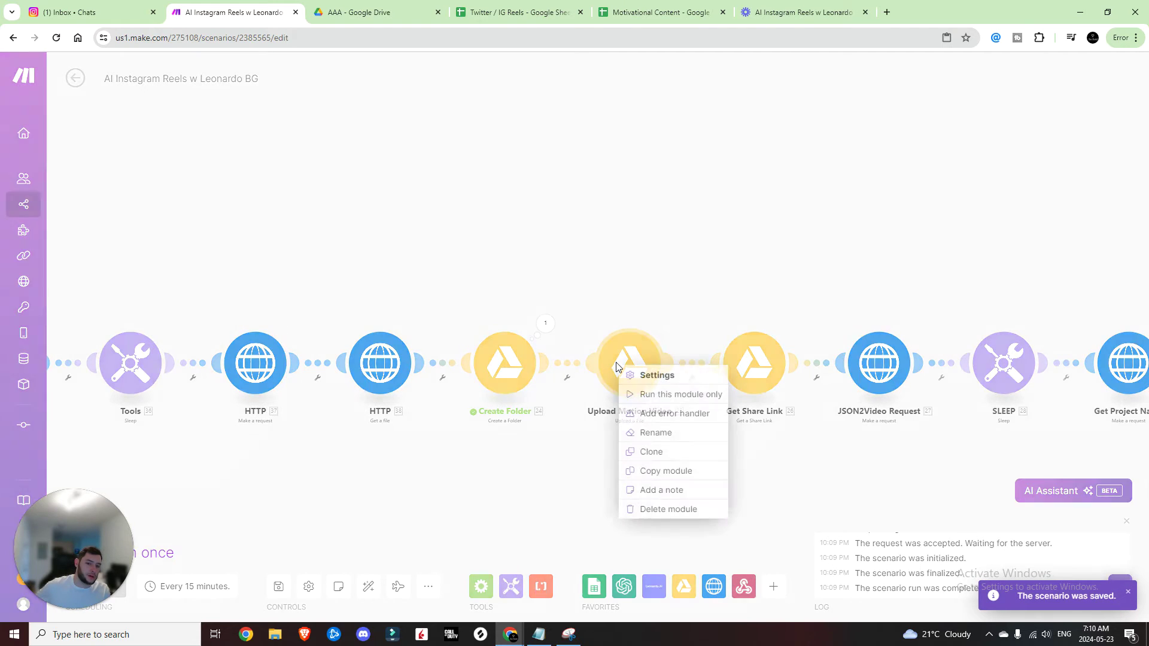
left_click(644, 395)
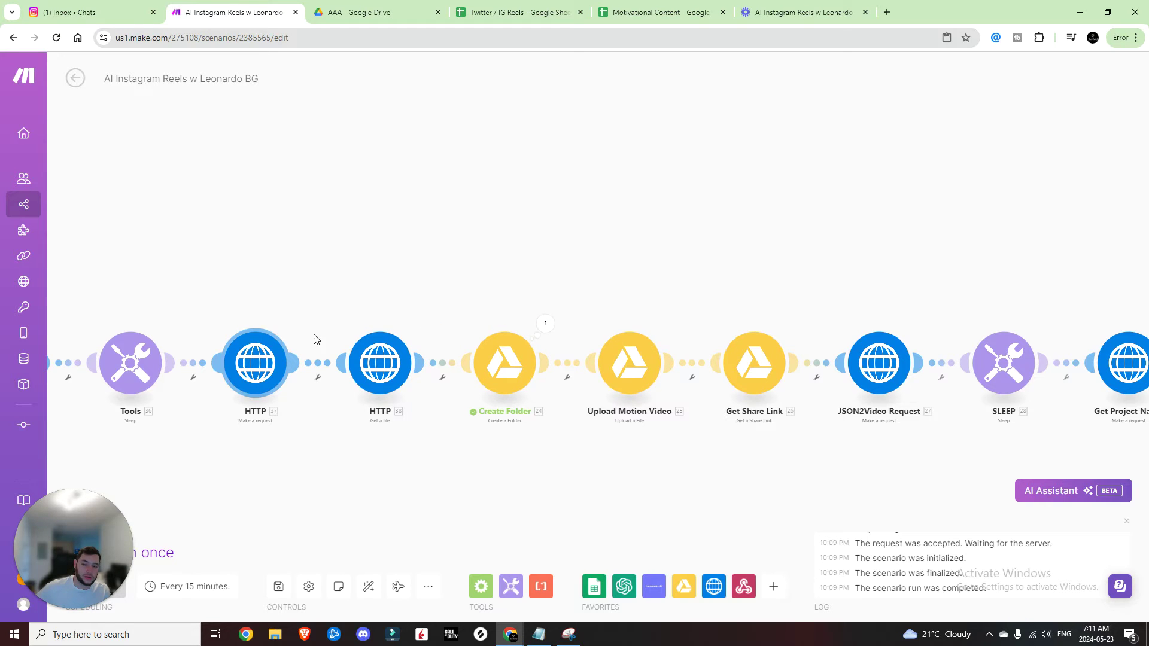
mouse_move(2, 411)
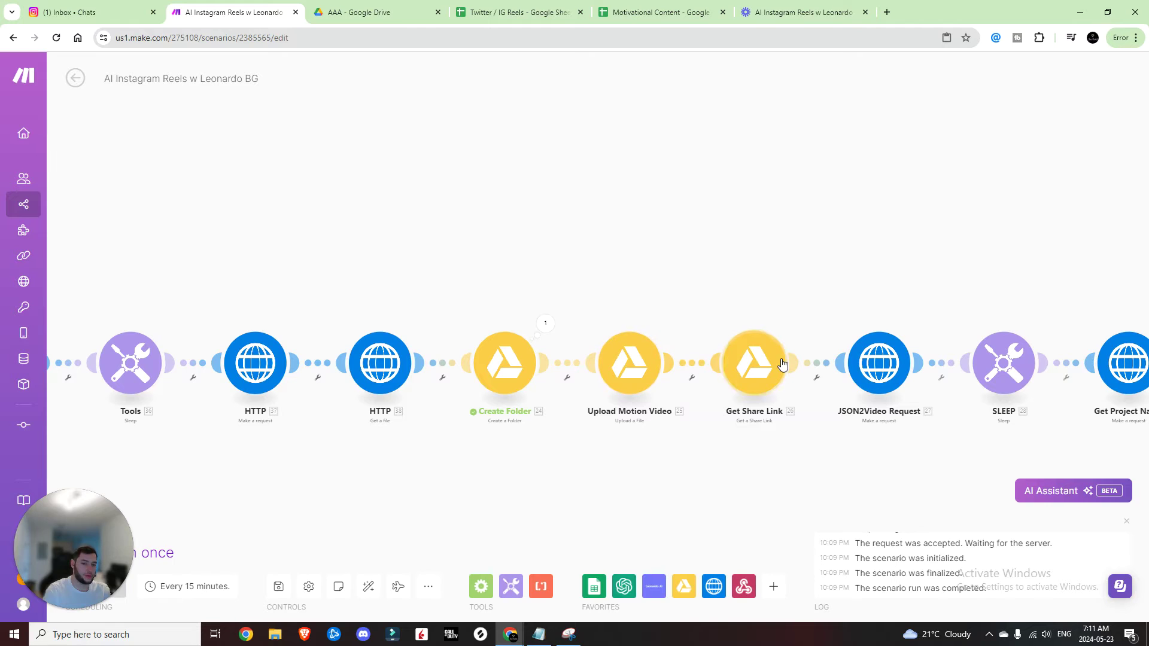
- Check Get Share Link uses 25. File ID, Reader role and Anyone type, then pan to Upload Completed Video
left_click(762, 363)
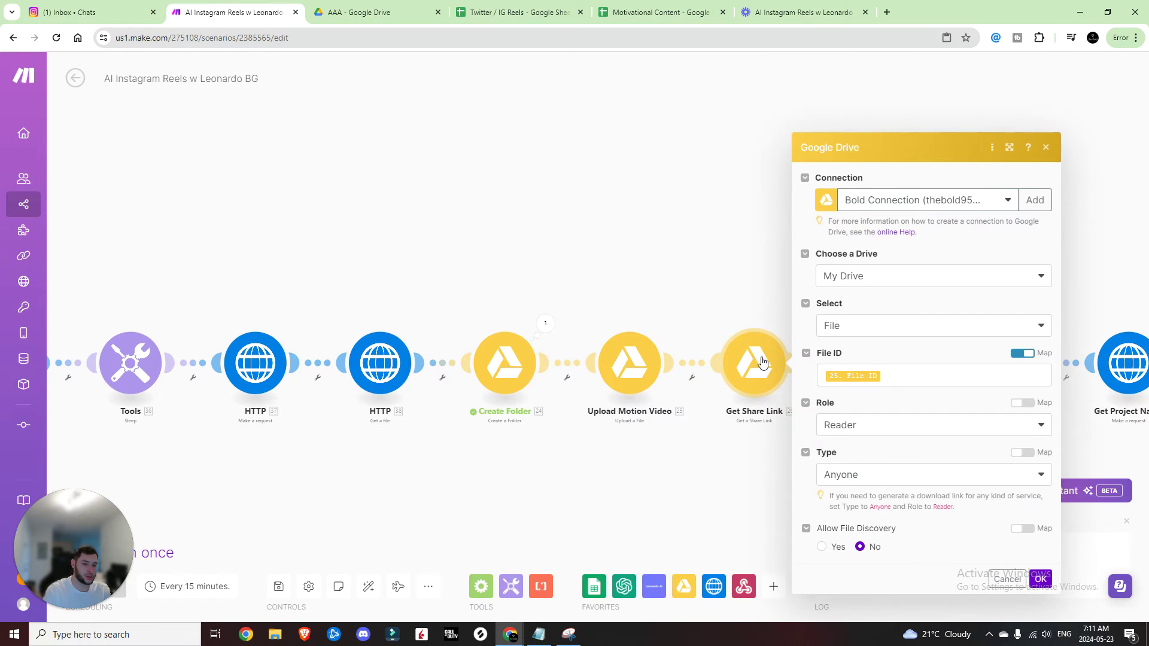
left_click(912, 378)
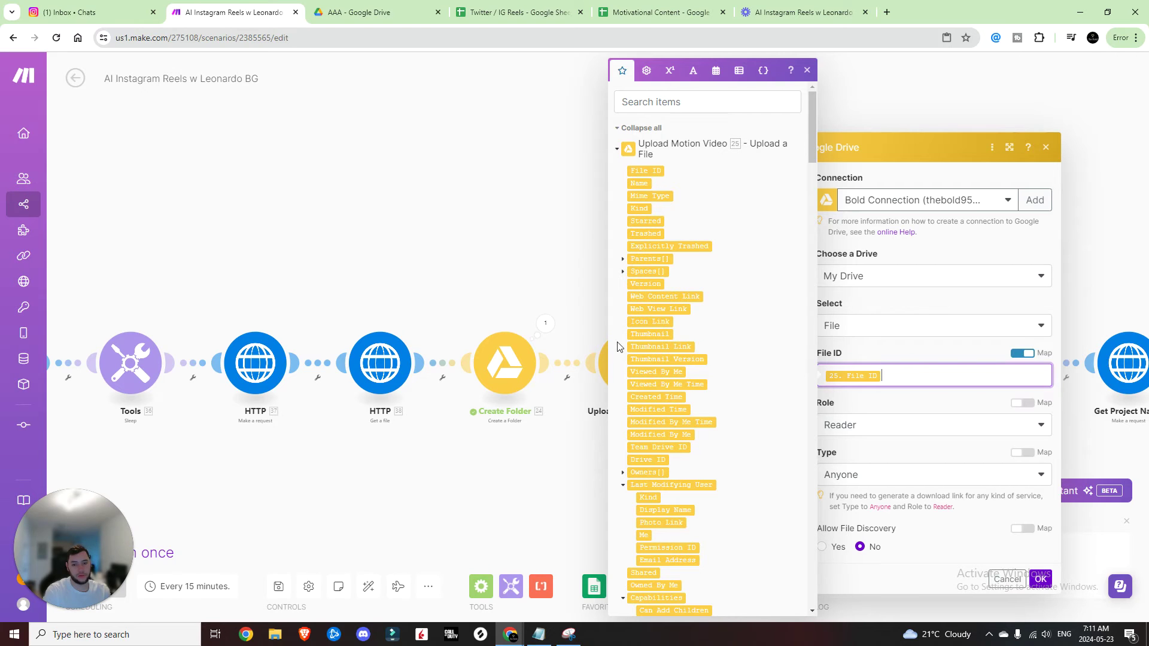
left_click(898, 294)
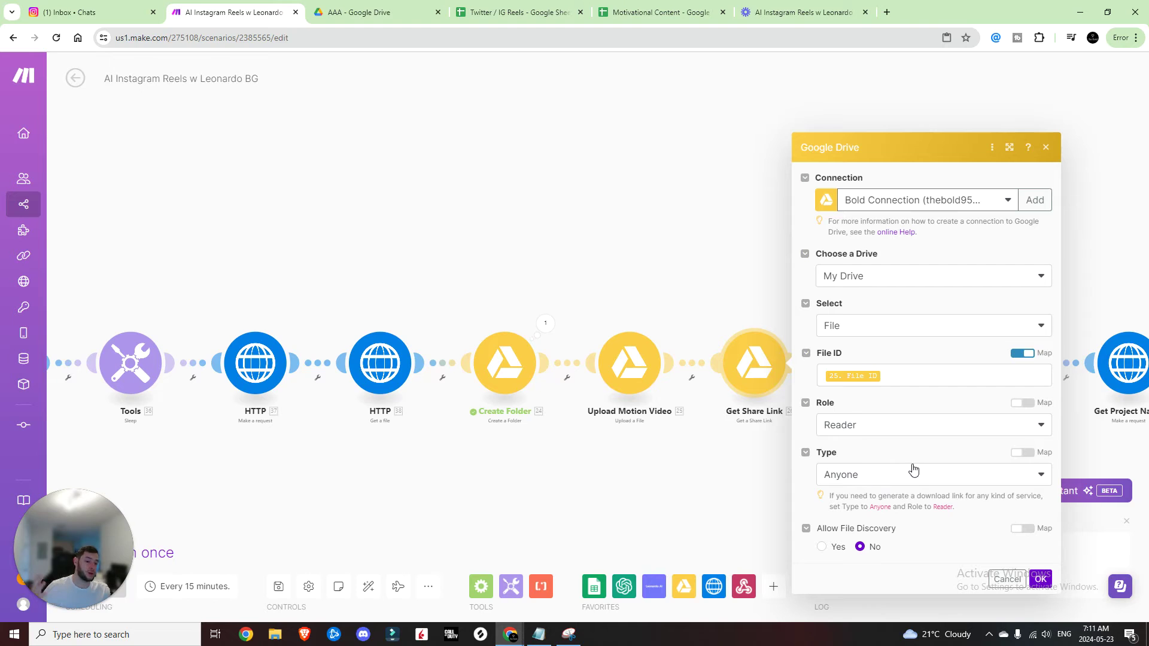
left_click_drag(690, 251, 439, 259)
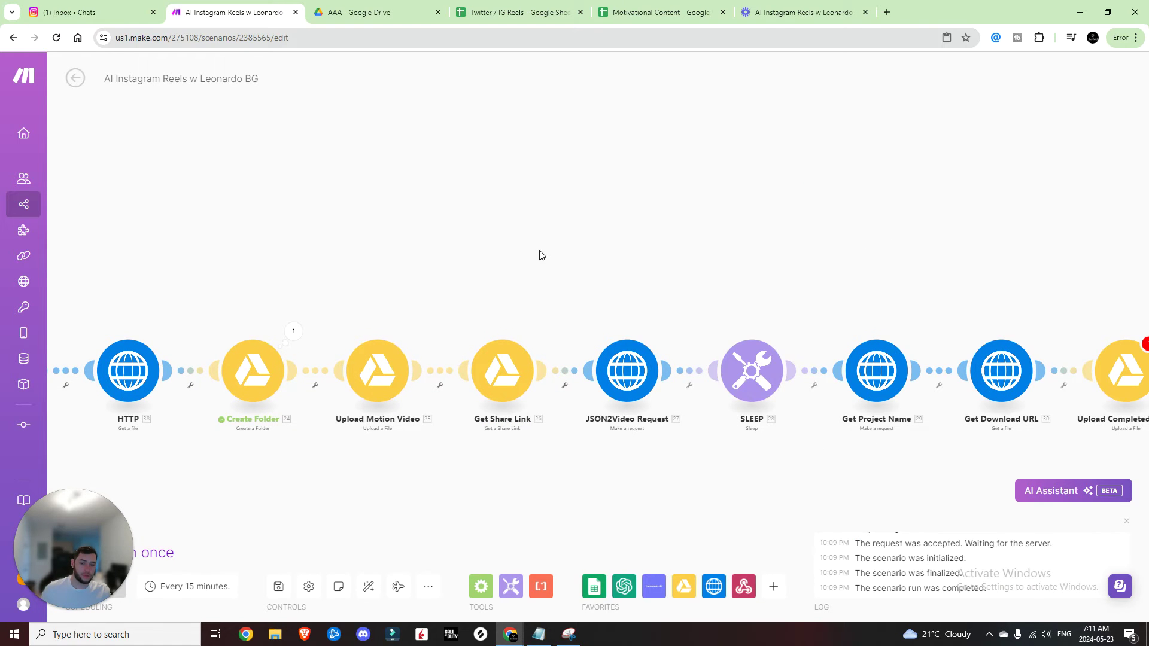
left_click_drag(897, 466, 736, 428)
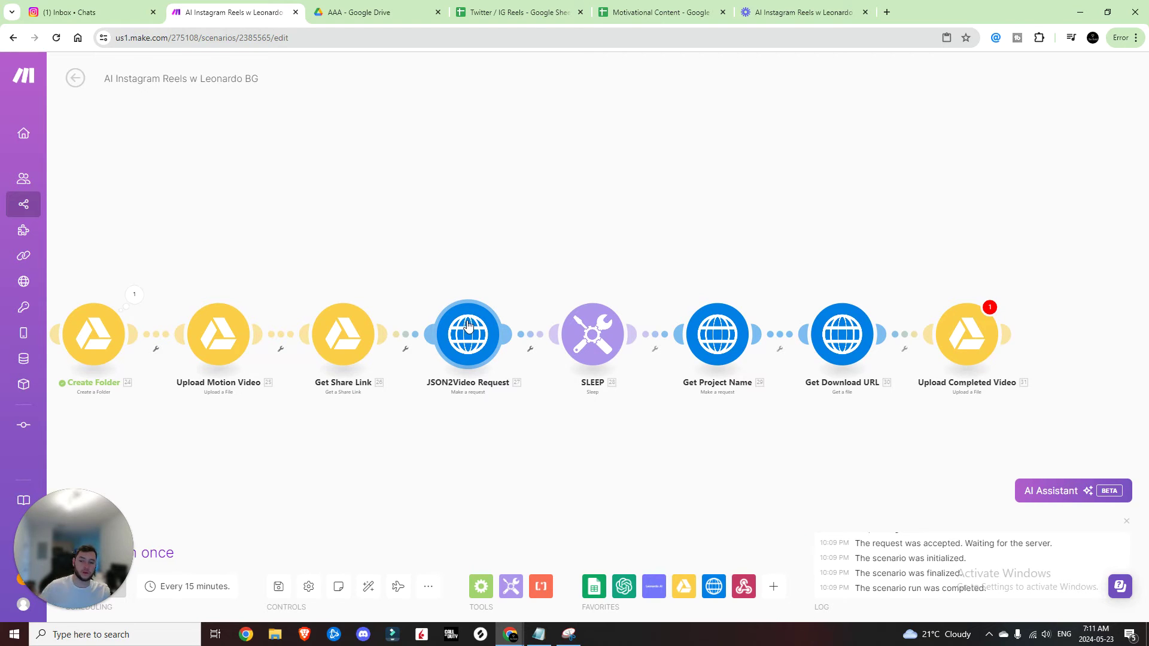
- Go to json2video.com and start a New template named IG Leonardo Reels in the visual editor
left_click(887, 12)
type("json2video.com")
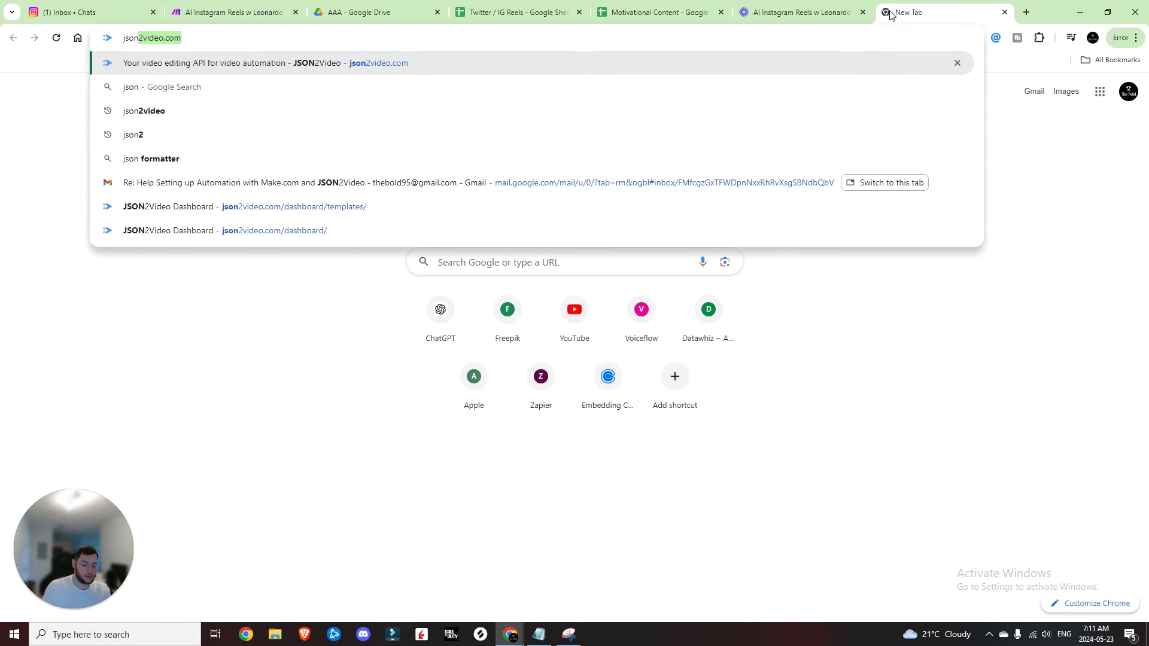
key("Return")
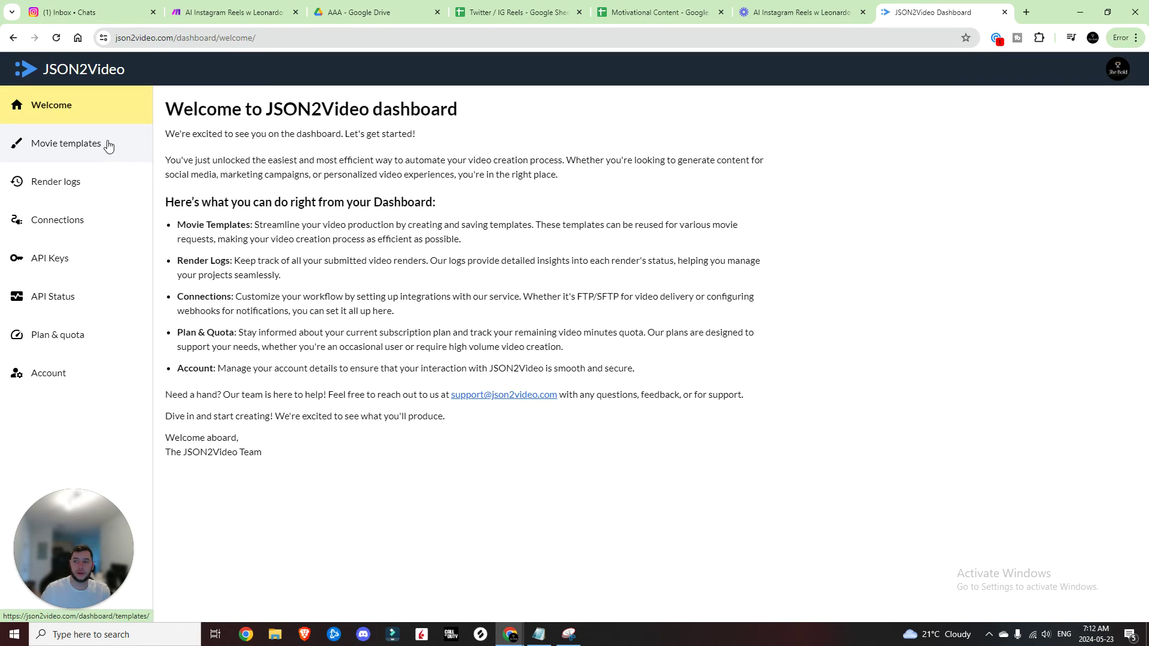
left_click(108, 145)
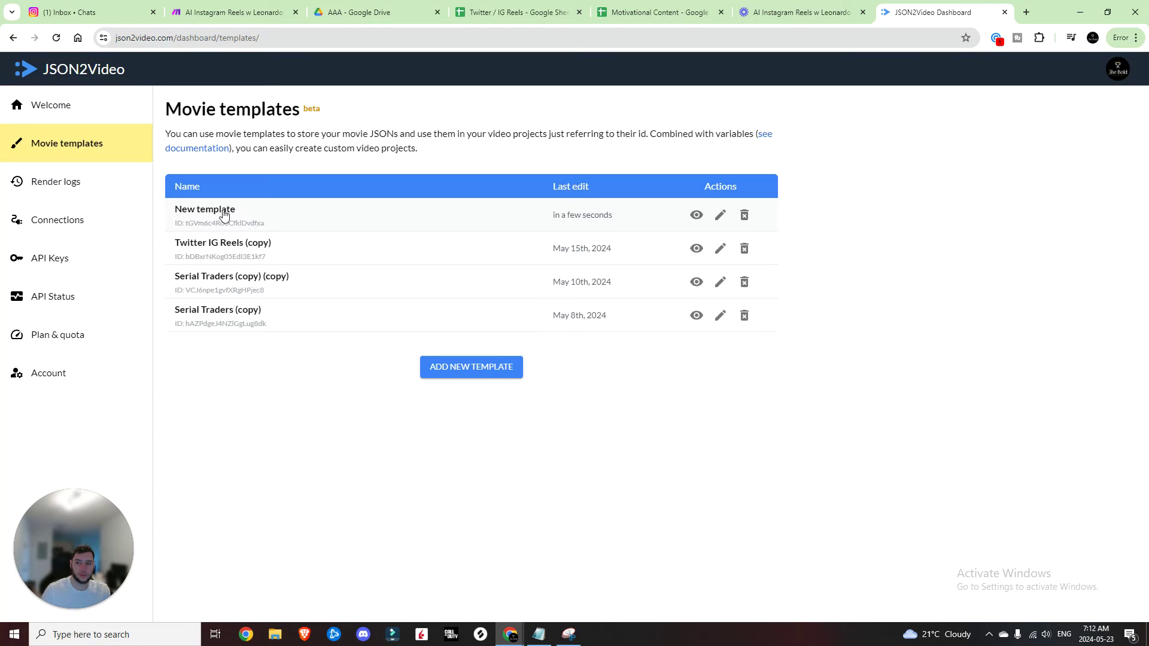
left_click(720, 215)
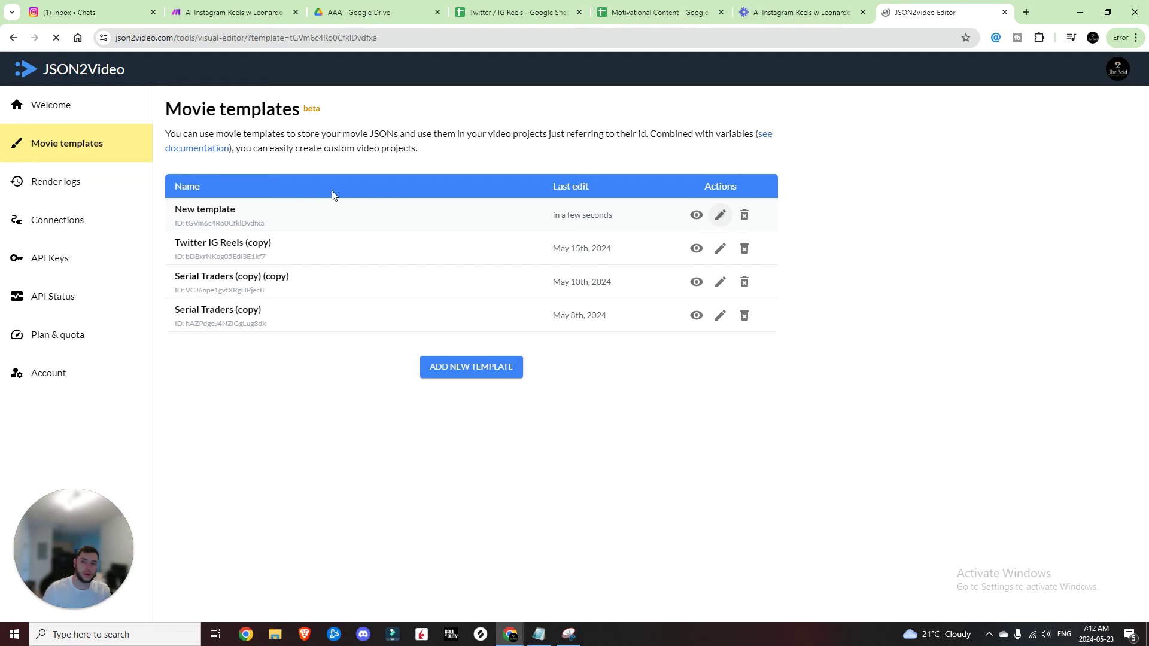
left_click(777, 100)
- Add a video element to Scene 1
left_click(60, 174)
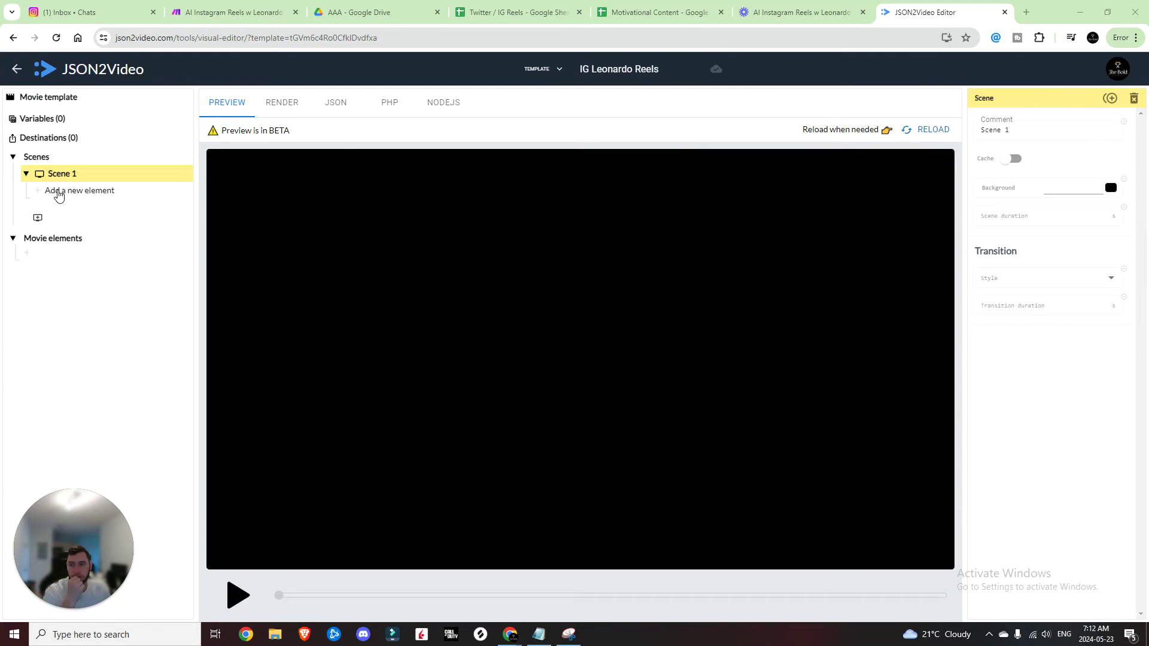
left_click(58, 193)
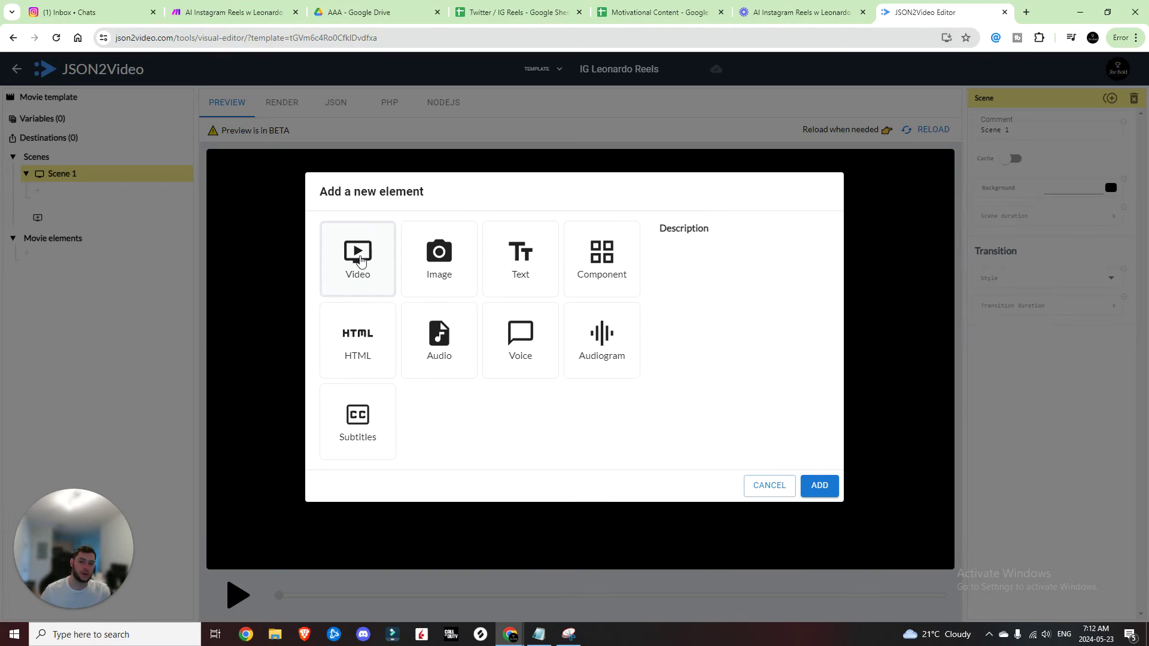
left_click(359, 256)
left_click(815, 483)
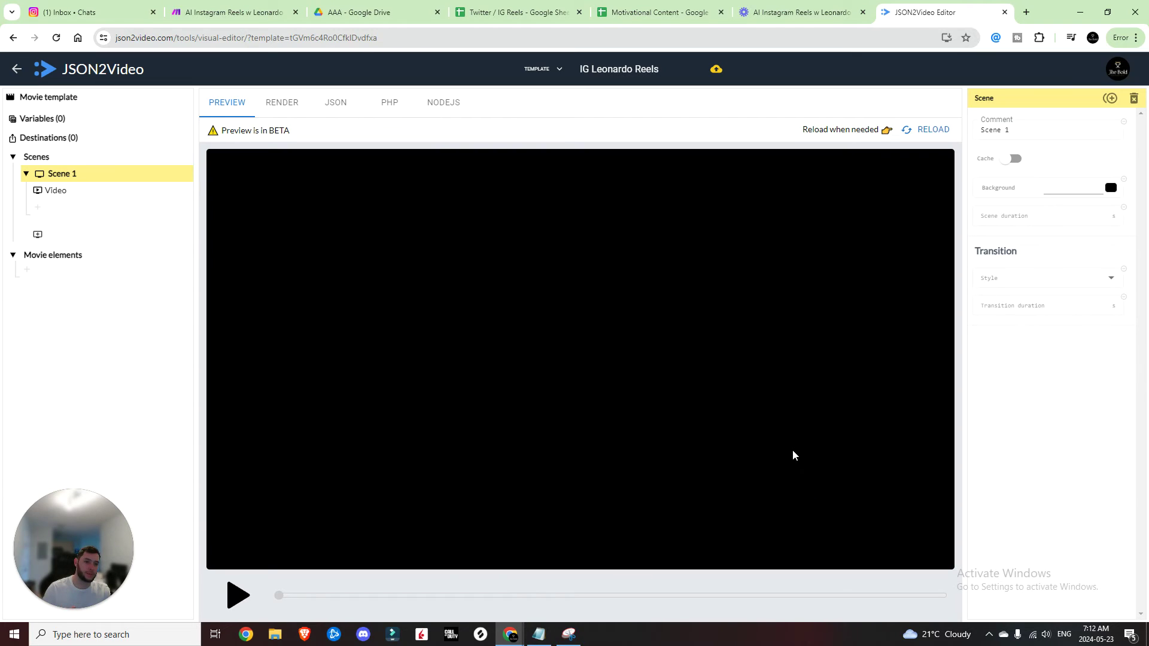
- Set the movie to a custom resolution 1080 wide and add a Reveal letters text element
left_click(47, 97)
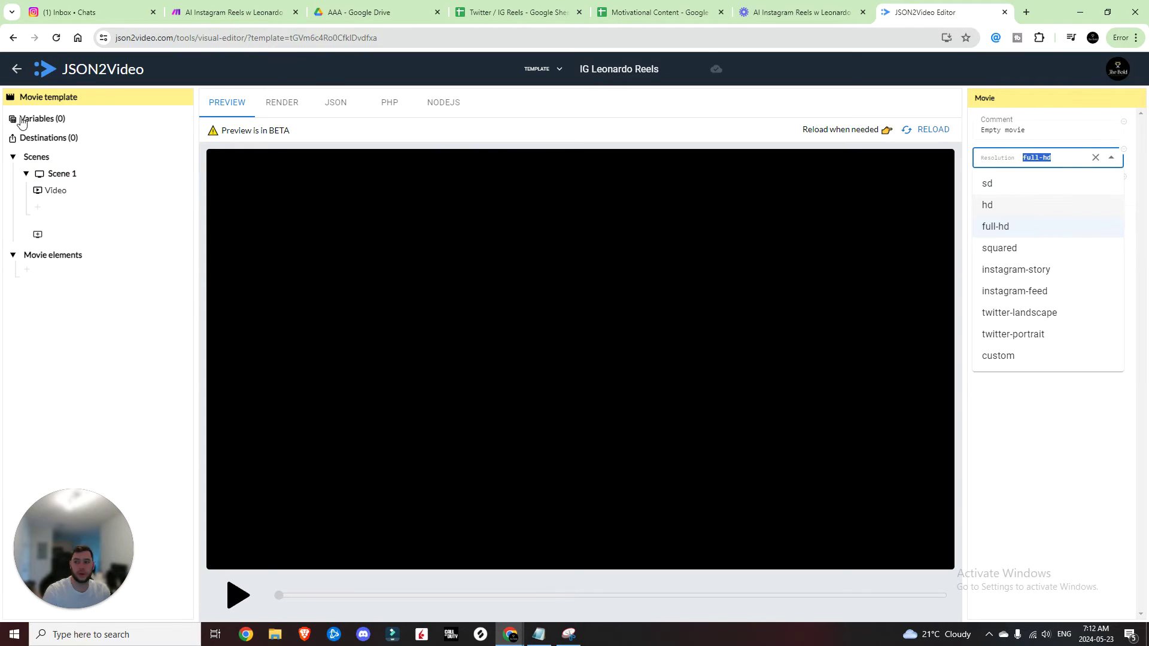
left_click(1035, 292)
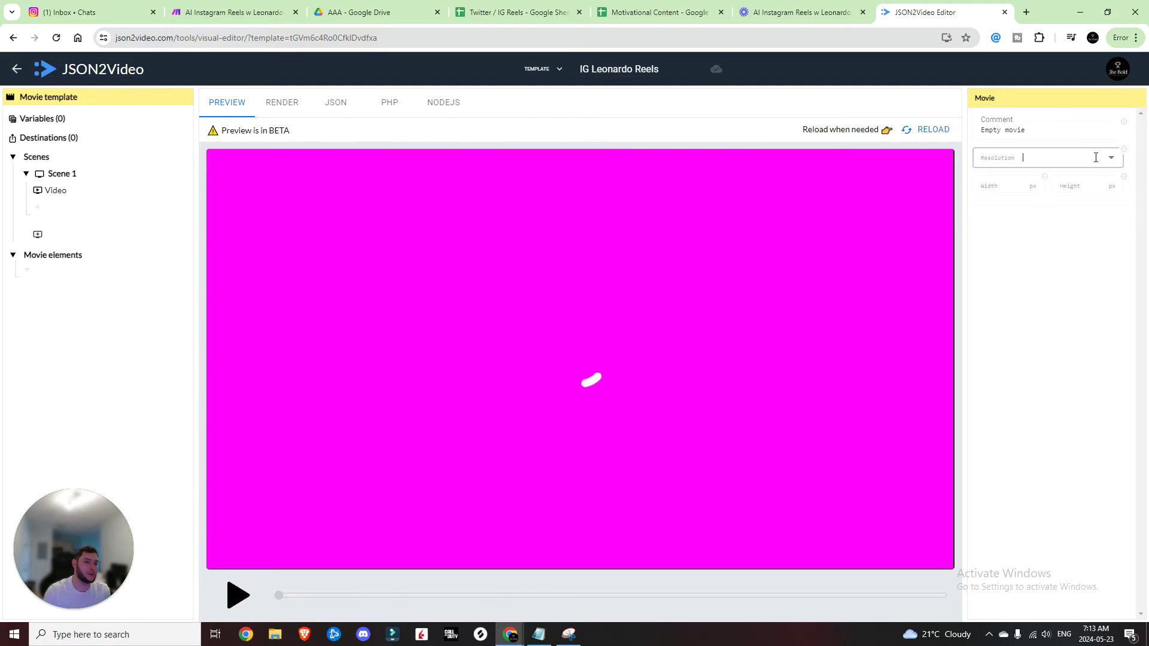
left_click(1095, 157)
left_click(1111, 158)
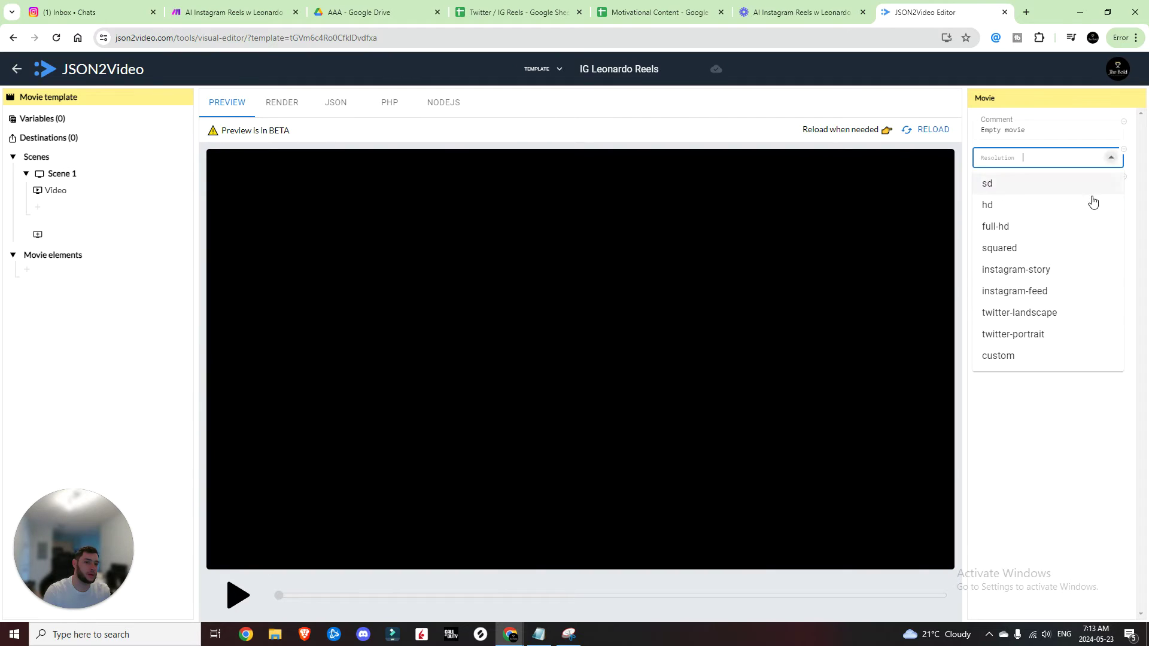
left_click(1005, 356)
left_click(1027, 186)
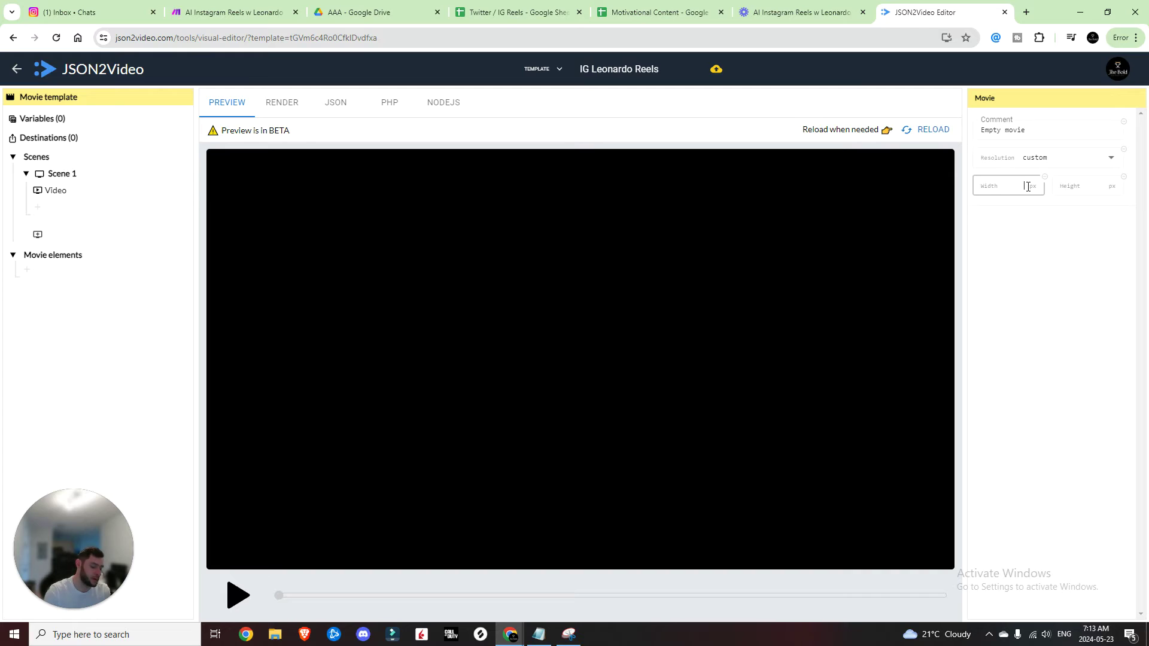
type("1080")
left_click(1080, 186)
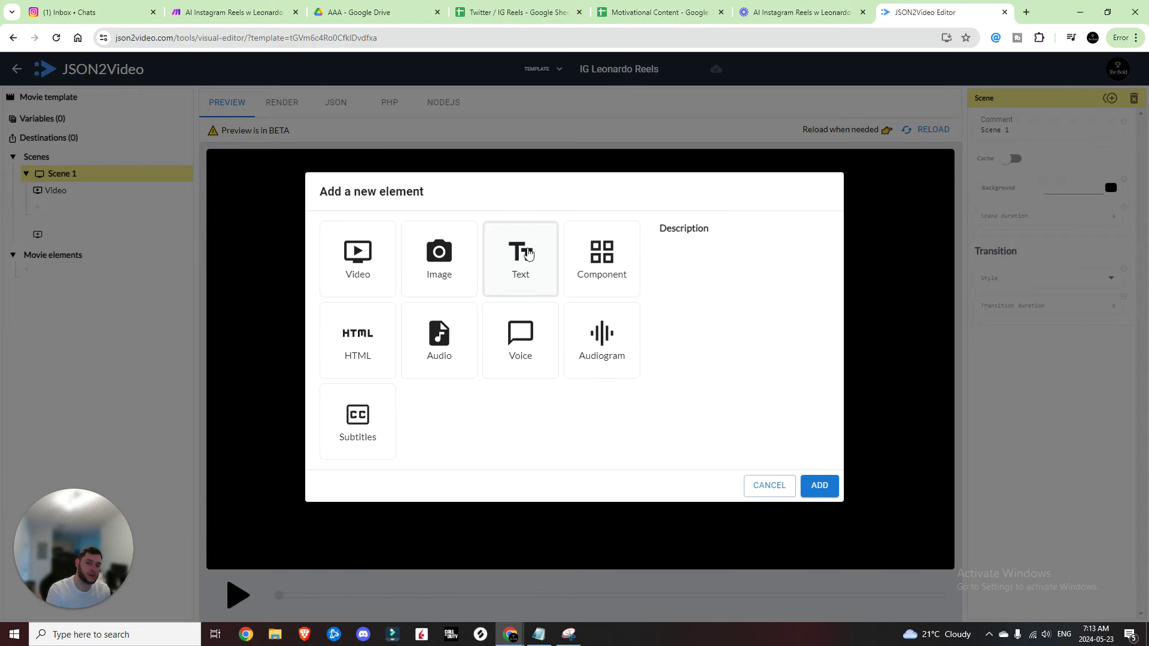
left_click(528, 253)
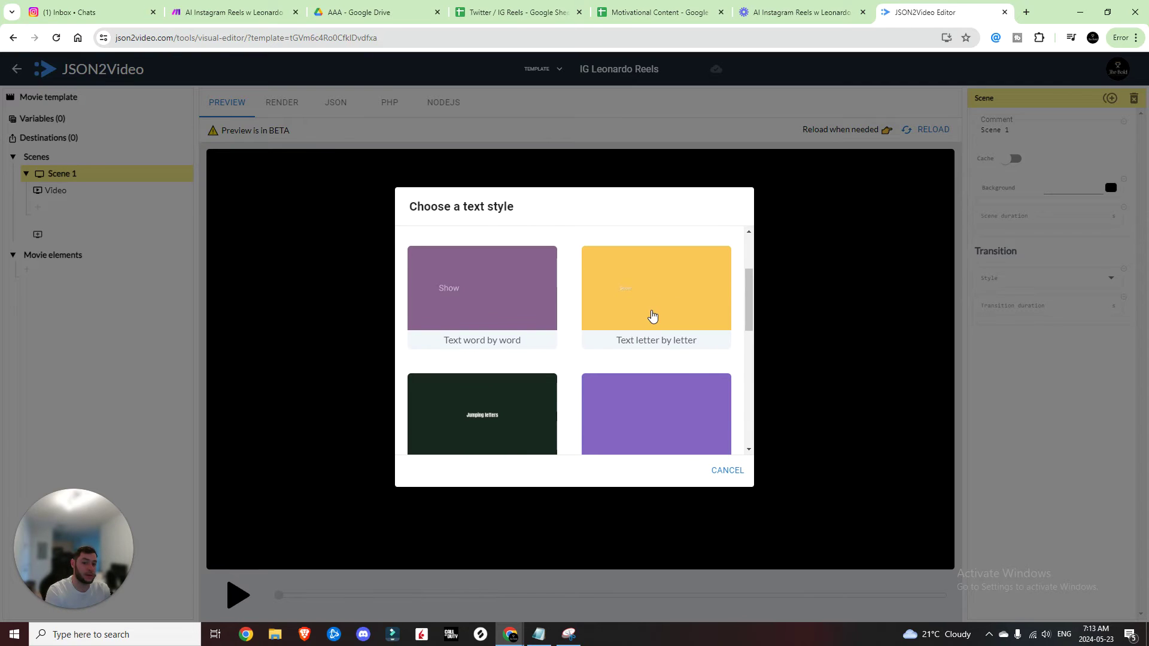
left_click(652, 316)
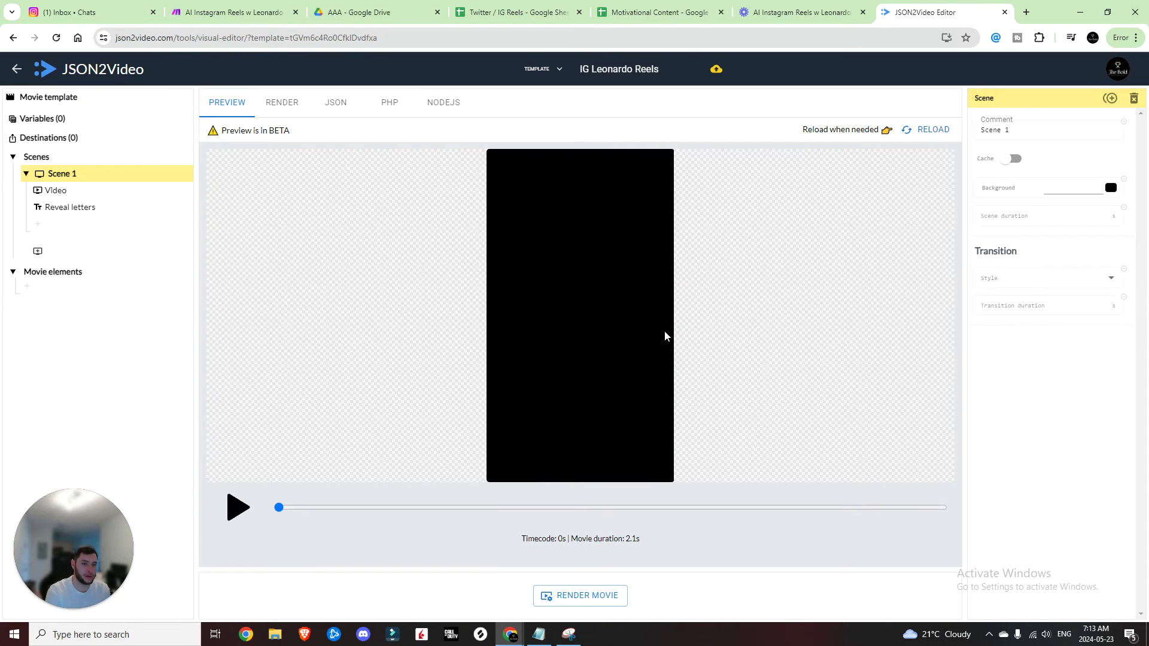
- Change the Reveal letters text font from PT Sans to Libre Baskerville
left_click(69, 207)
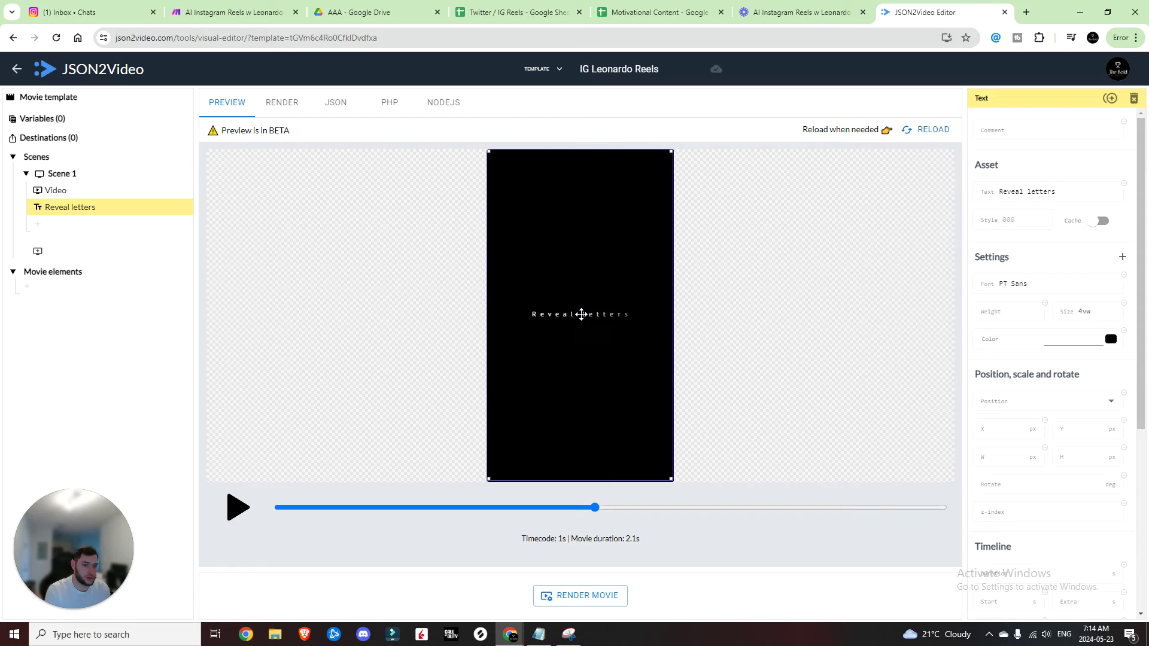
left_click(239, 509)
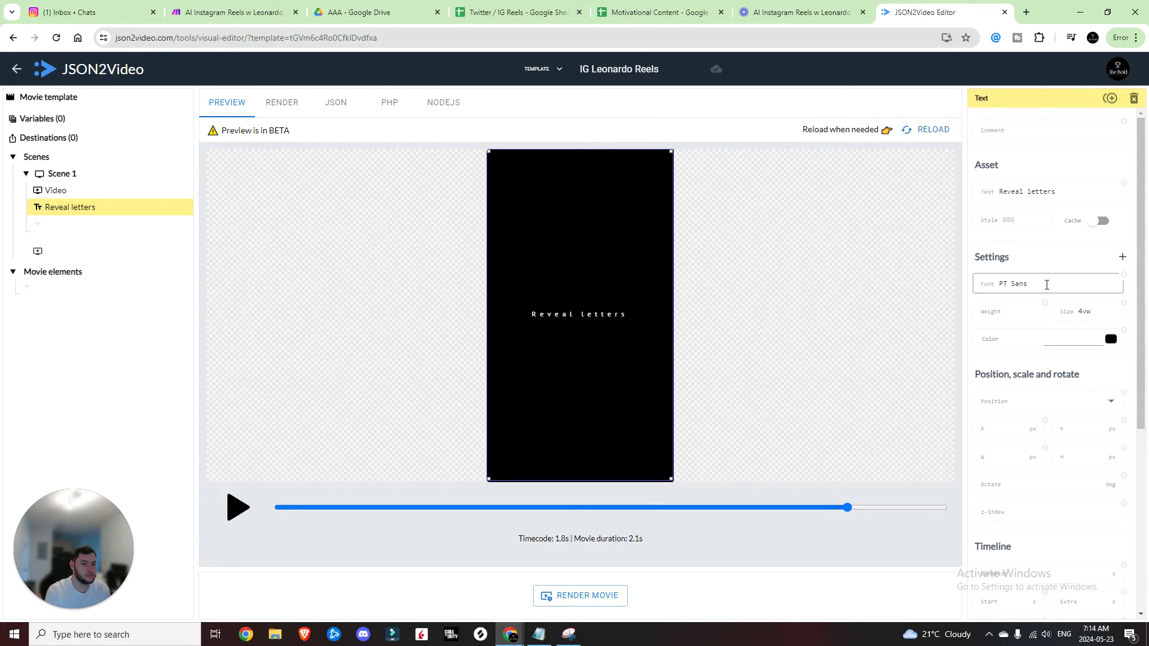
key("ctrl+a")
type("Libre Baskerville")
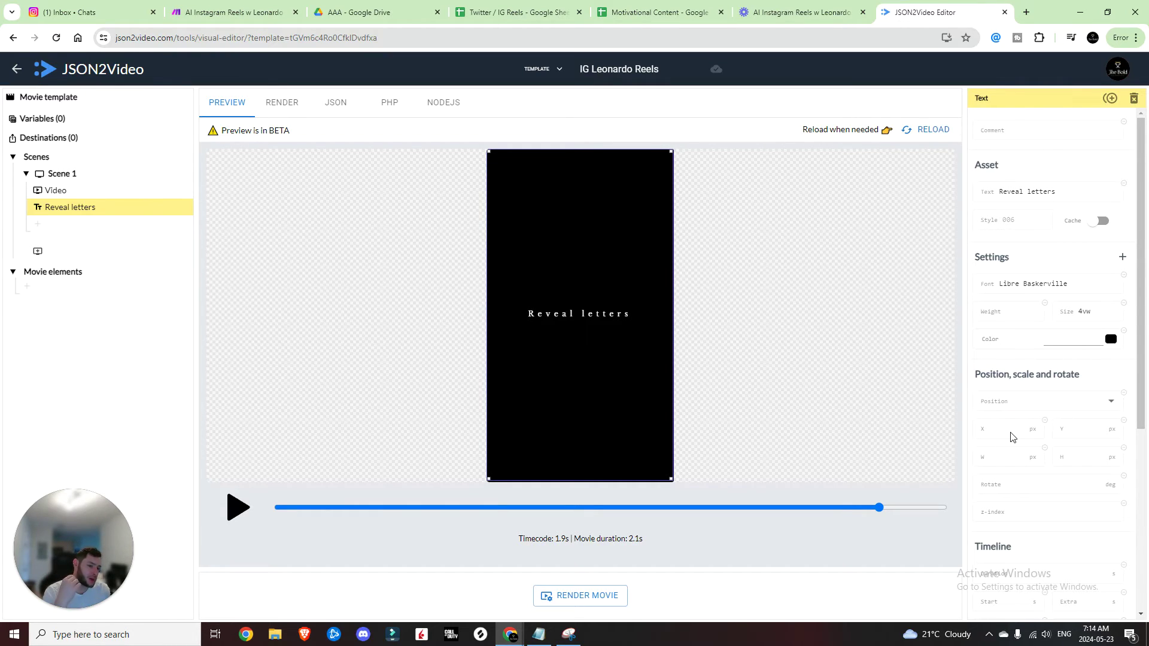
scroll(1011, 437, "down", 5)
- Set the video element's loop to -1 and duration to -2
left_click(59, 190)
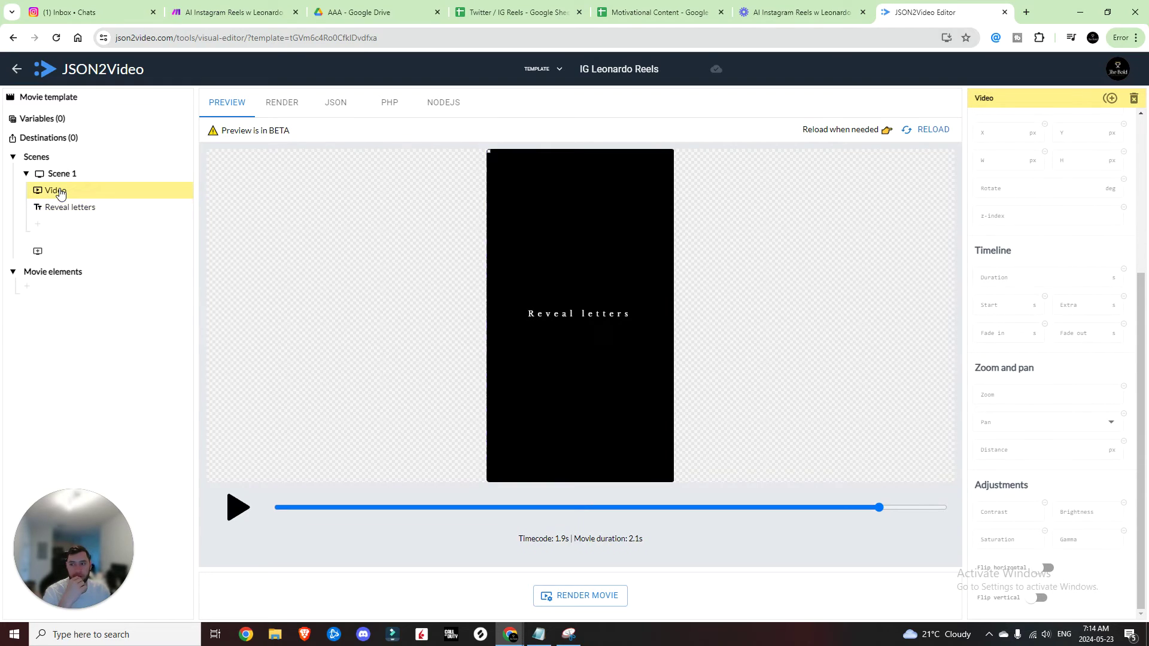
key("alt+Left")
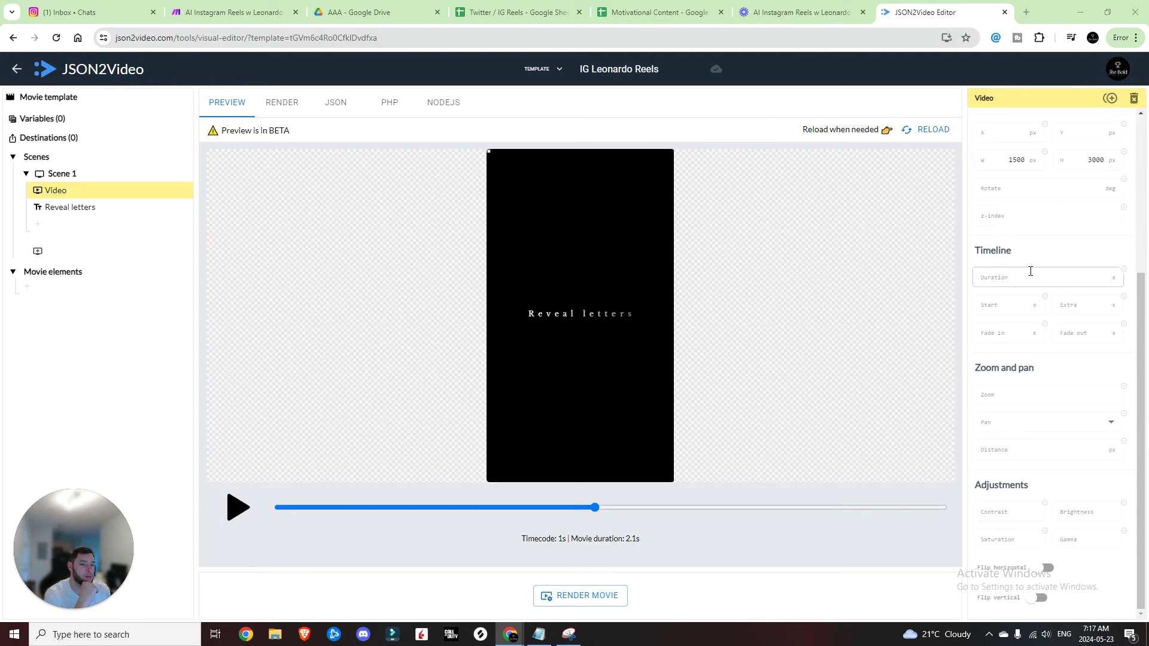
scroll(1030, 271, "up", 4)
left_click(1075, 219)
type("-1")
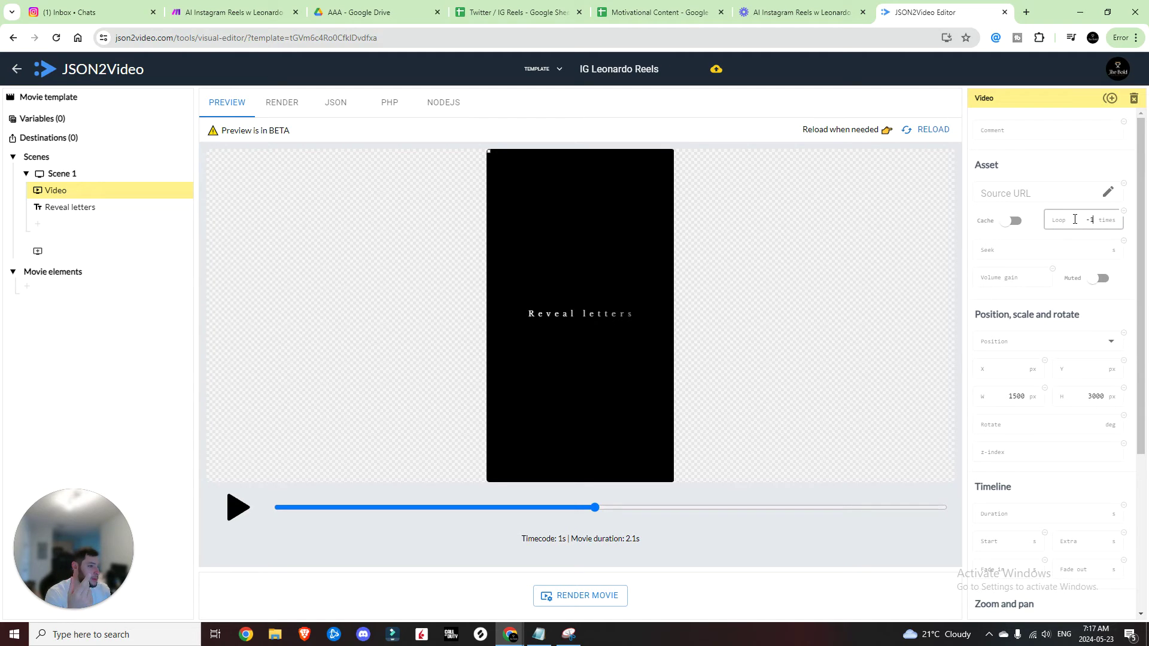
scroll(1053, 251, "down", 4)
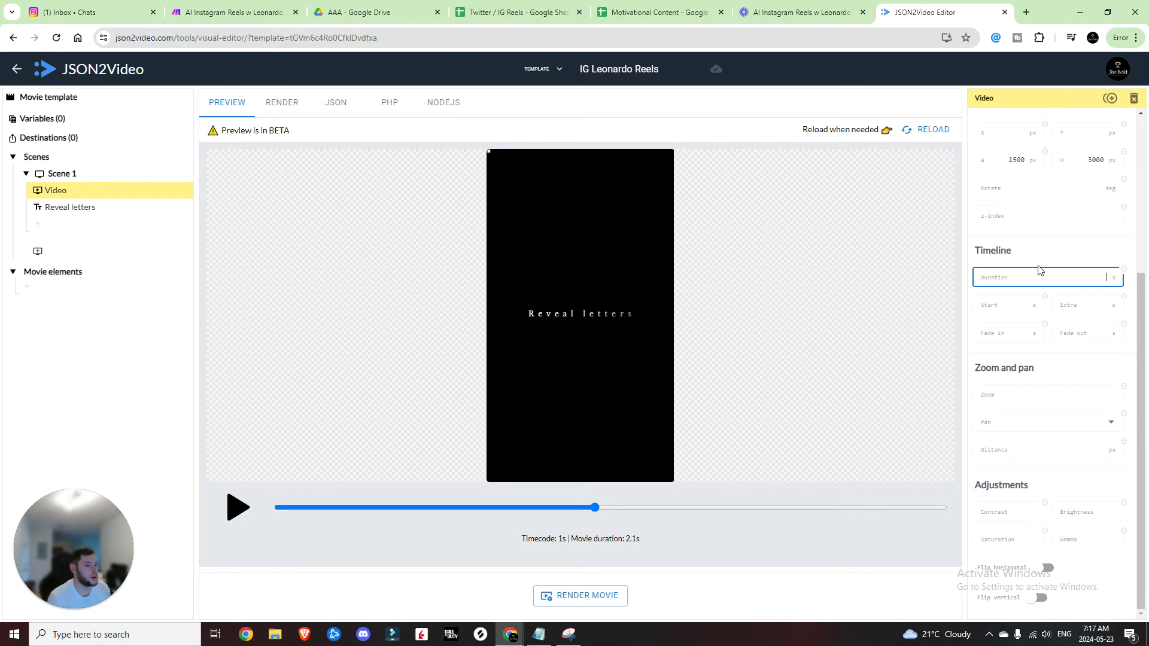
left_click(1038, 270)
type("-2")
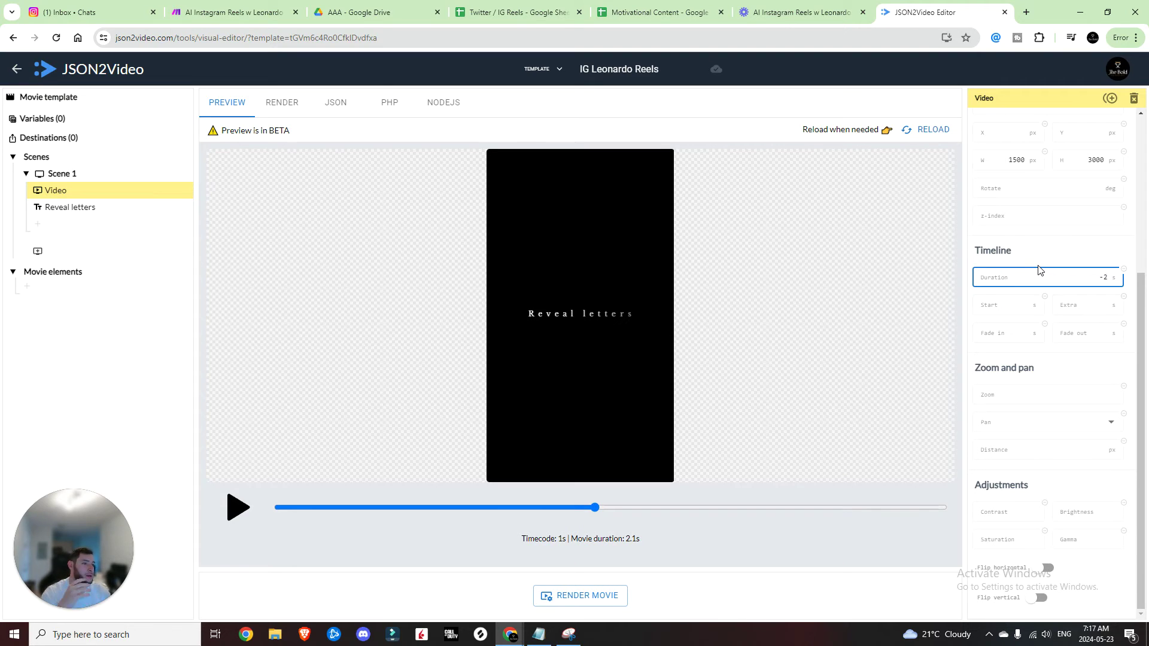
- Leave the editor and copy the IG Leonardo Reels template JSON, then return to Make
left_click(590, 317)
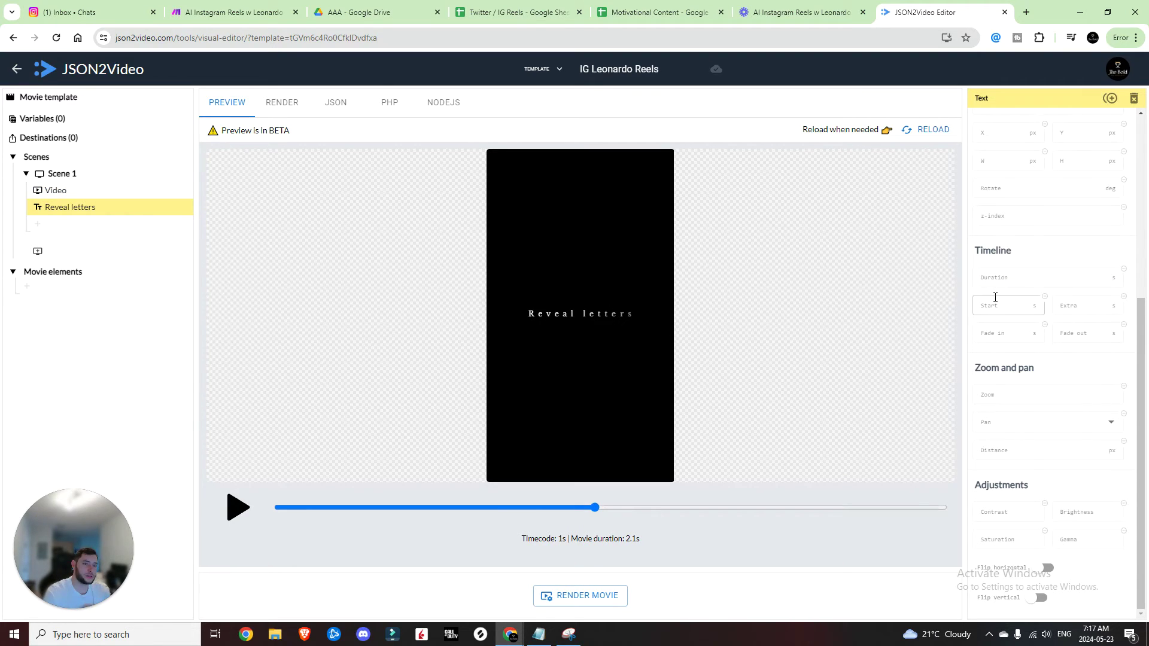
scroll(995, 297, "up", 1)
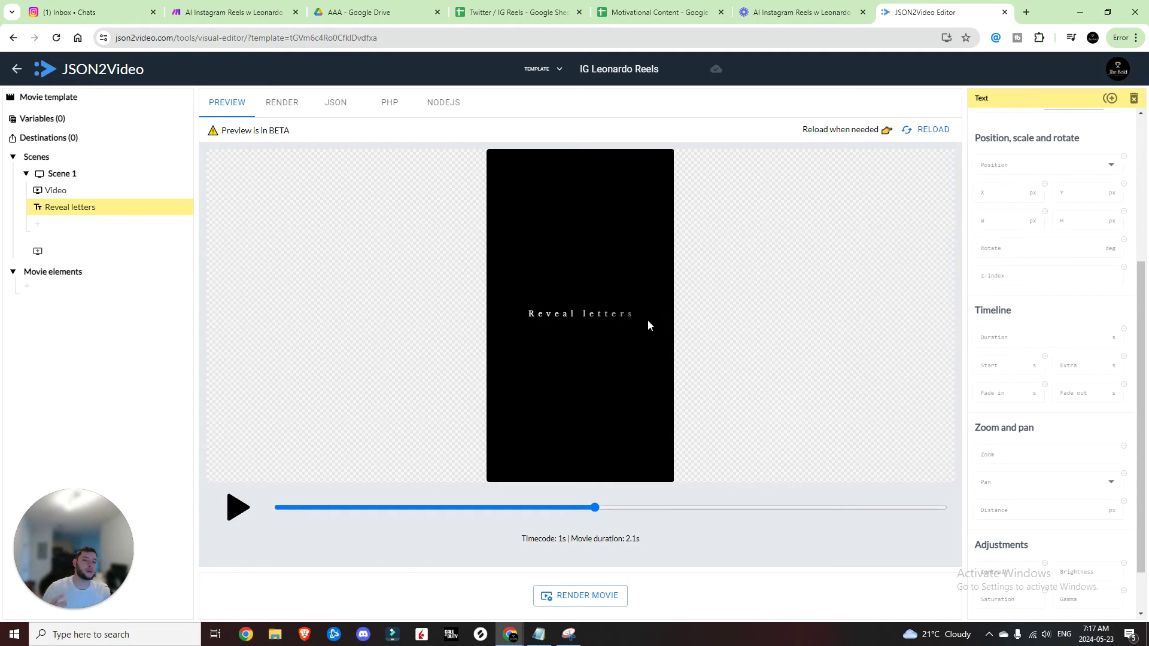
scroll(1035, 279, "down", 1)
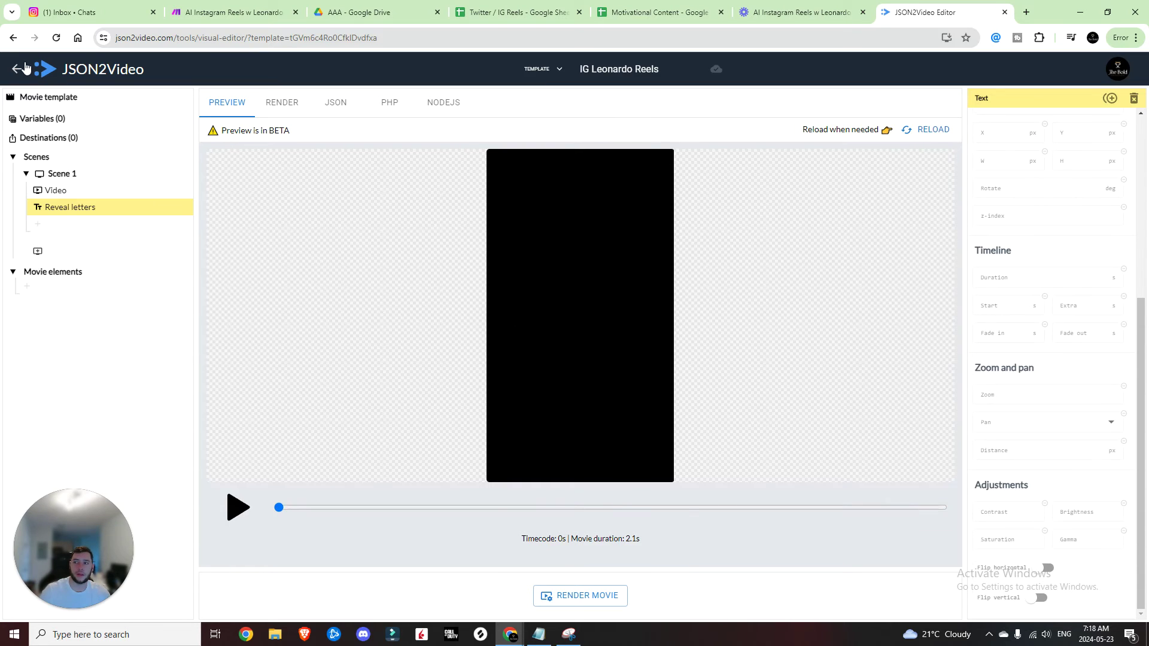
left_click(26, 67)
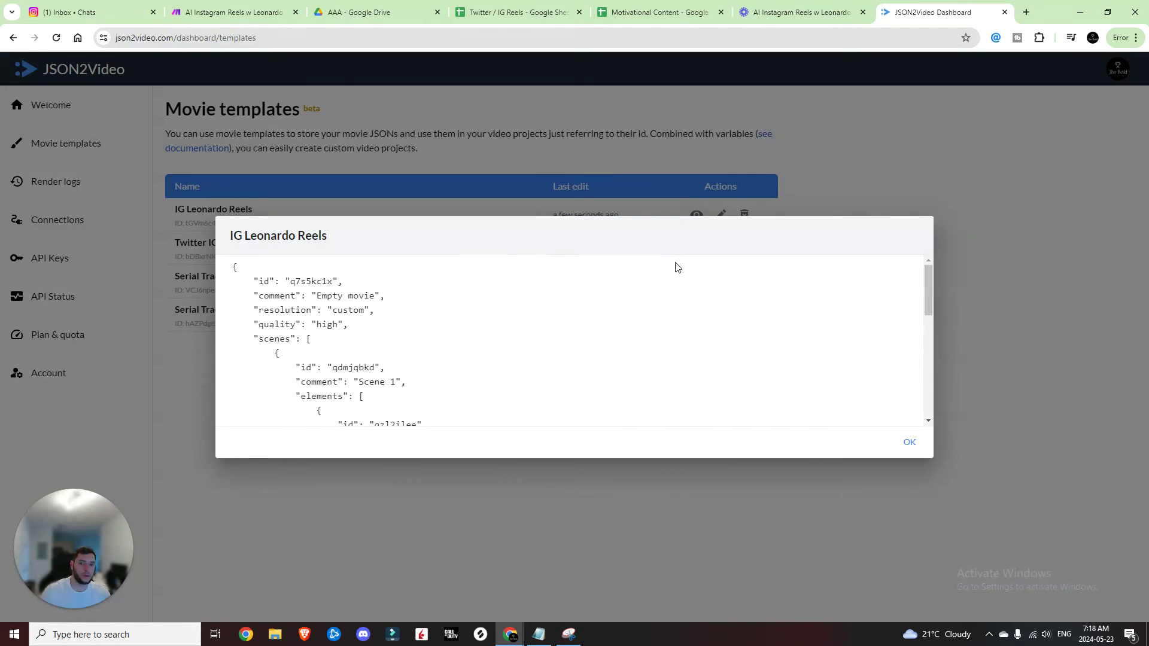
scroll(333, 345, "down", 10)
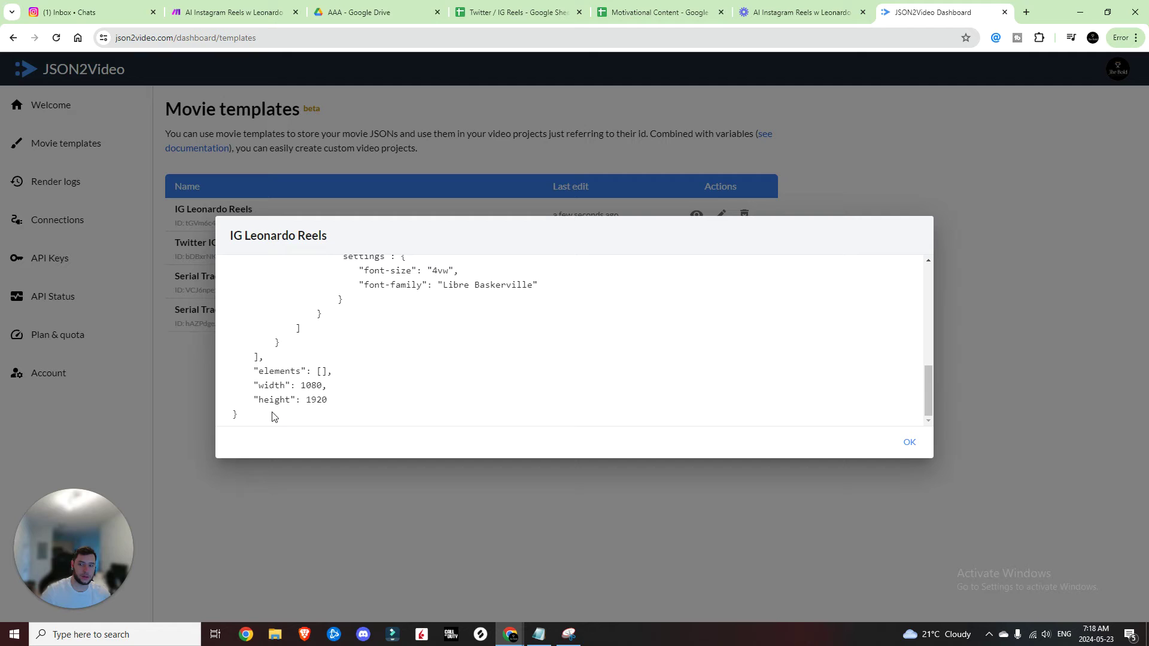
left_click_drag(269, 421, 233, 263)
key("Escape")
left_click(230, 12)
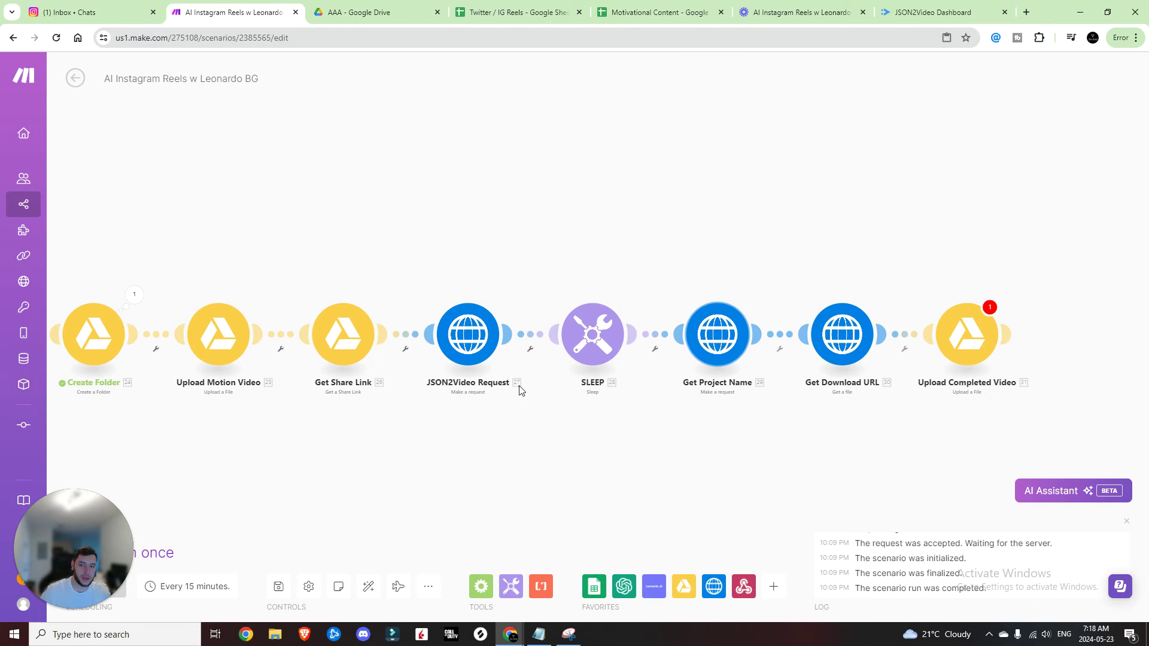
- Replace the JSON2Video Request module's body with the copied template JSON
left_click(462, 388)
left_click_drag(537, 221, 670, 402)
scroll(670, 403, "up", 3)
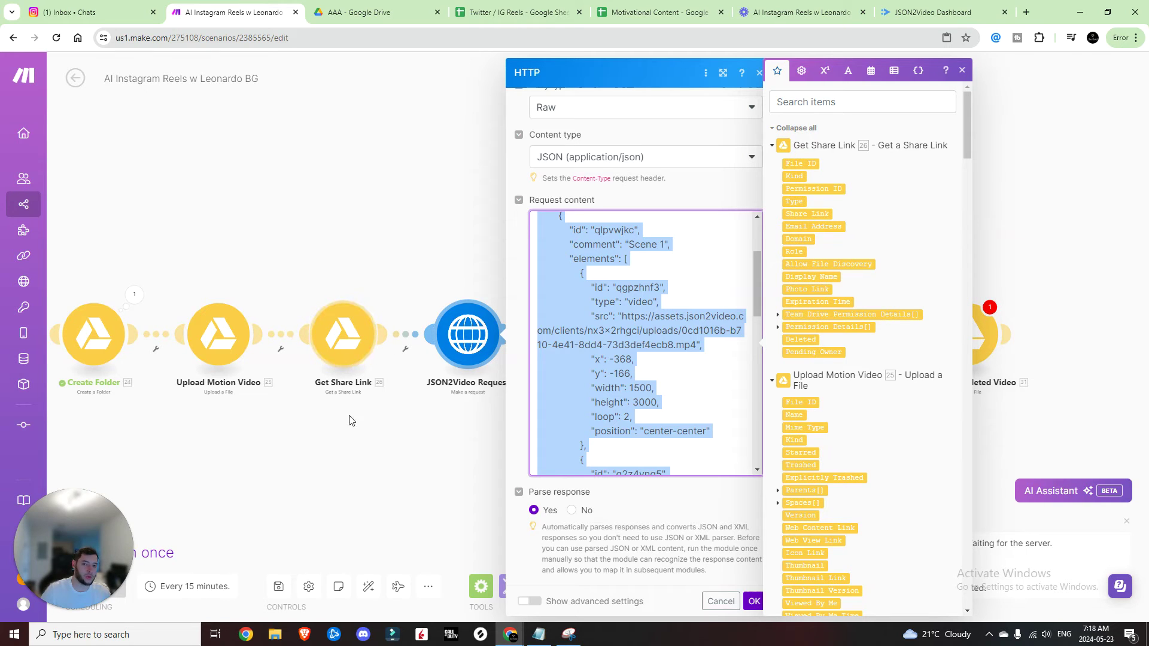
key("ctrl+End")
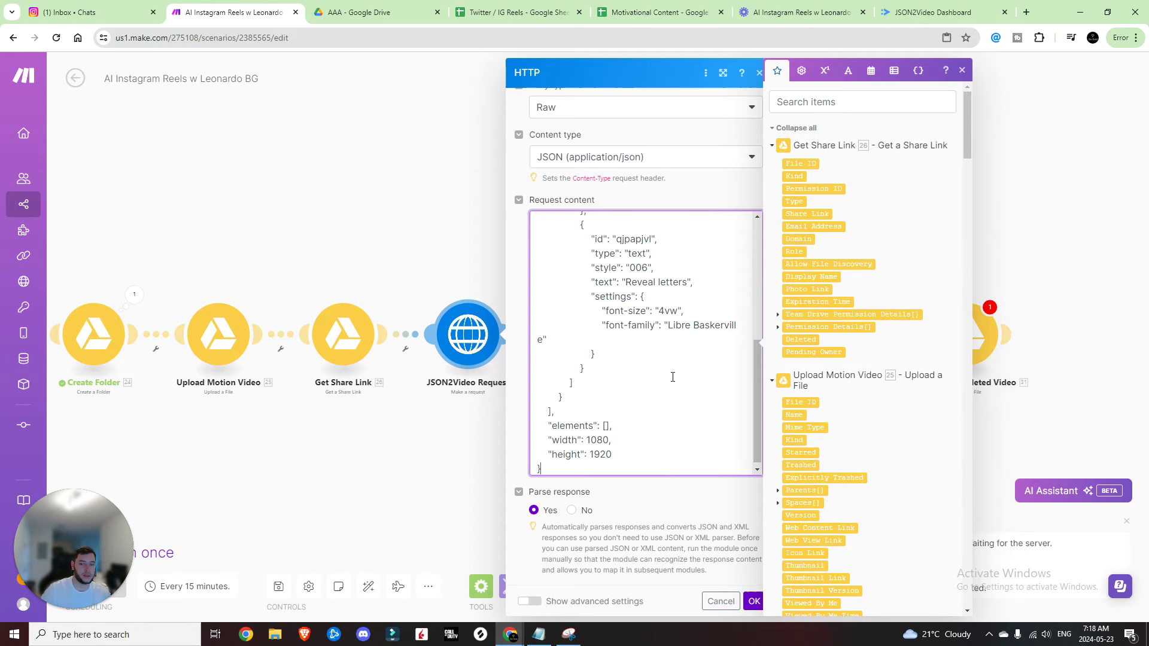
- Replace the Reveal letters placeholder text with the sheet's Content Idea field
scroll(672, 377, "up", 1)
left_click_drag(623, 342, 689, 342)
key("BackSpace")
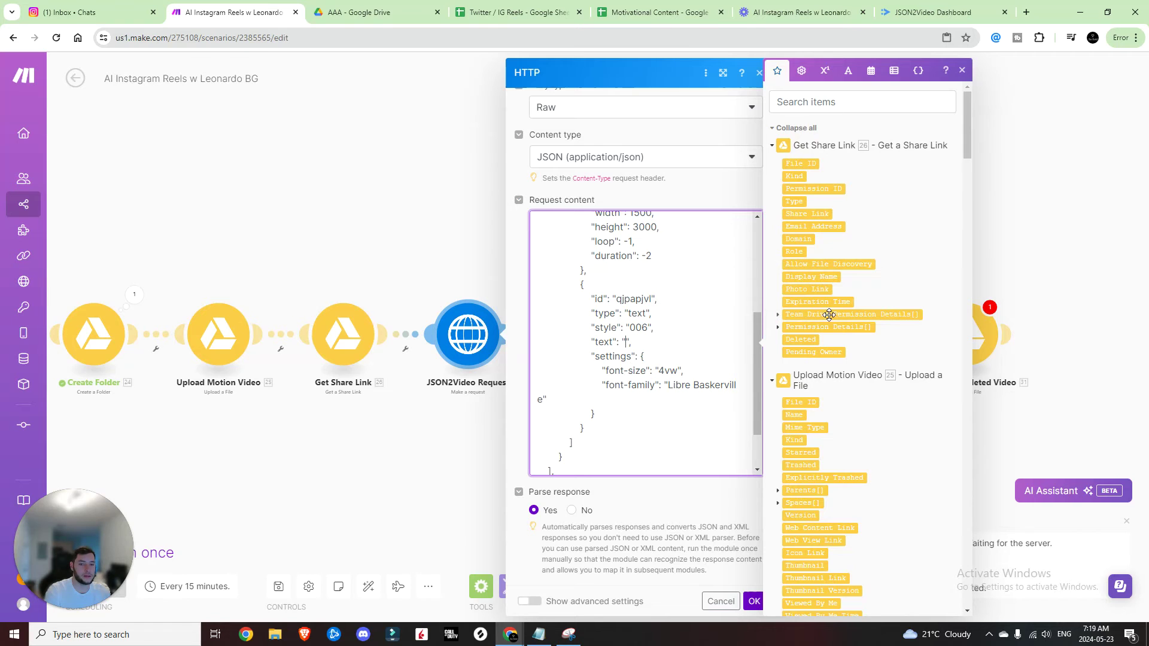
scroll(832, 314, "down", 20)
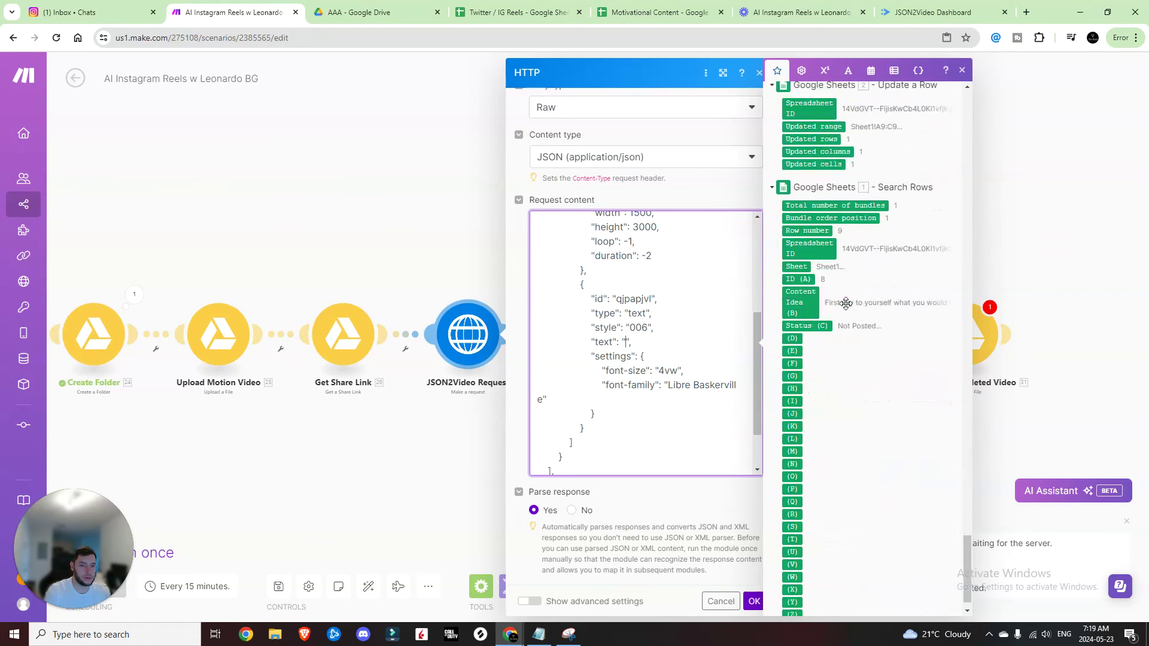
scroll(845, 303, "down", 1)
left_click(802, 277)
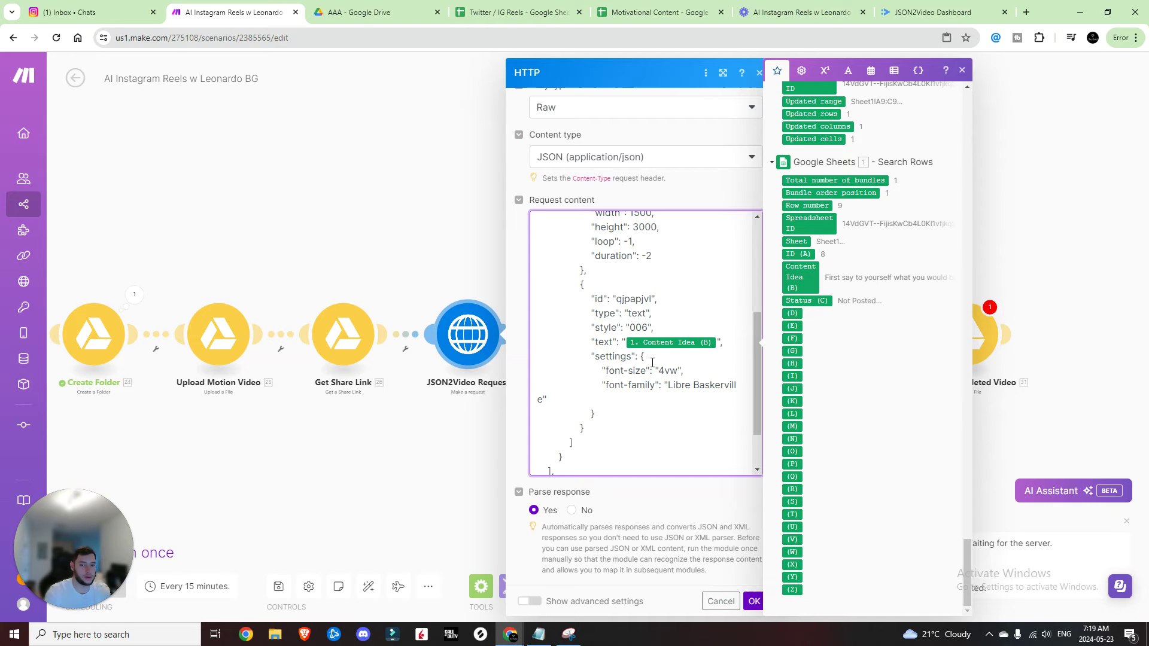
- Duplicate the video type line and turn it into an empty "src" key
scroll(661, 319, "up", 2)
key("Return")
type("\"type\": \"video\",")
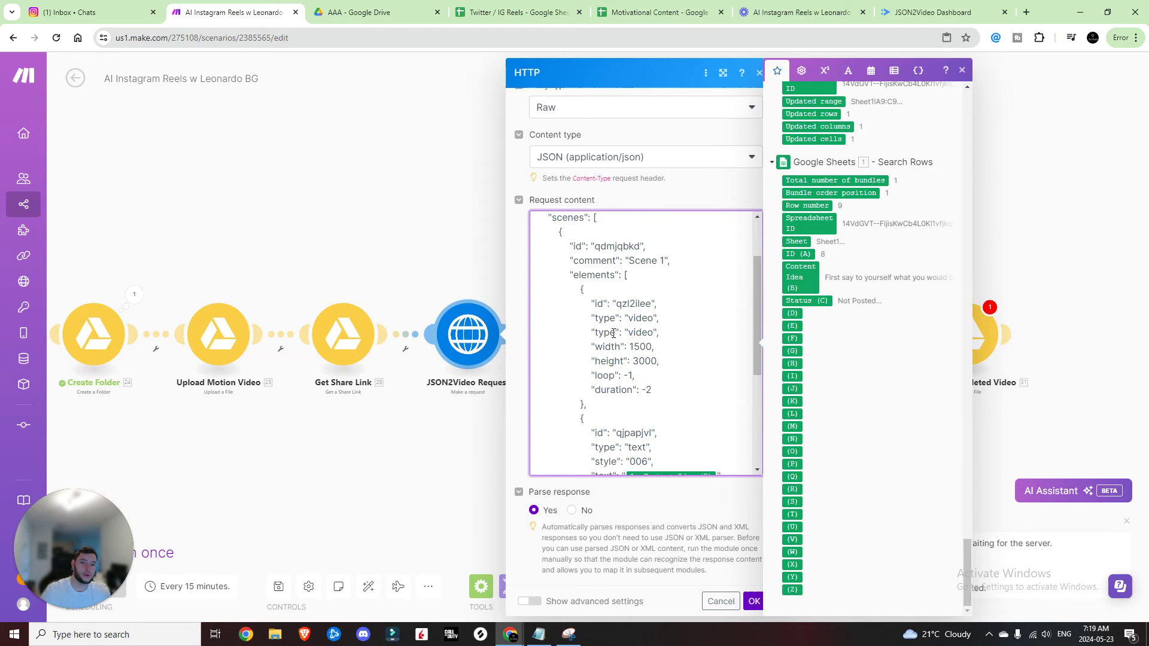
mouse_move(609, 332)
left_mouse_down()
mouse_move(636, 333)
mouse_move(623, 333)
left_mouse_up()
type("src")
key("BackSpace")
- Leave the video src value empty and close the JSON2Video Request settings
scroll(819, 271, "up", 15)
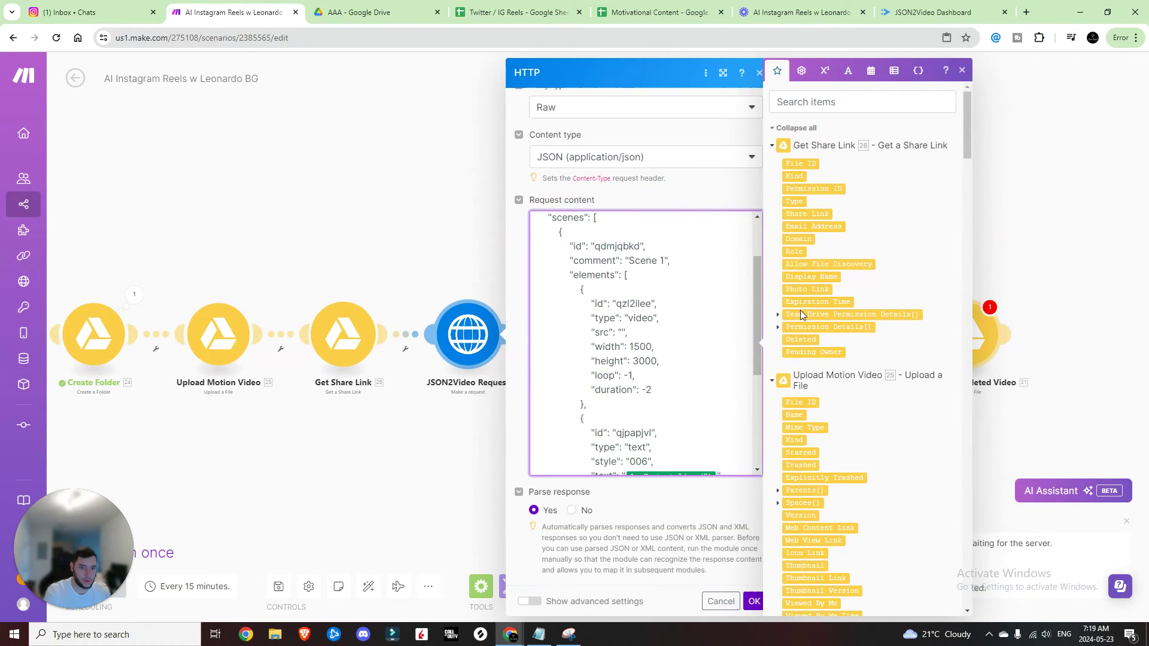
scroll(650, 363, "up", 1)
left_click(621, 392)
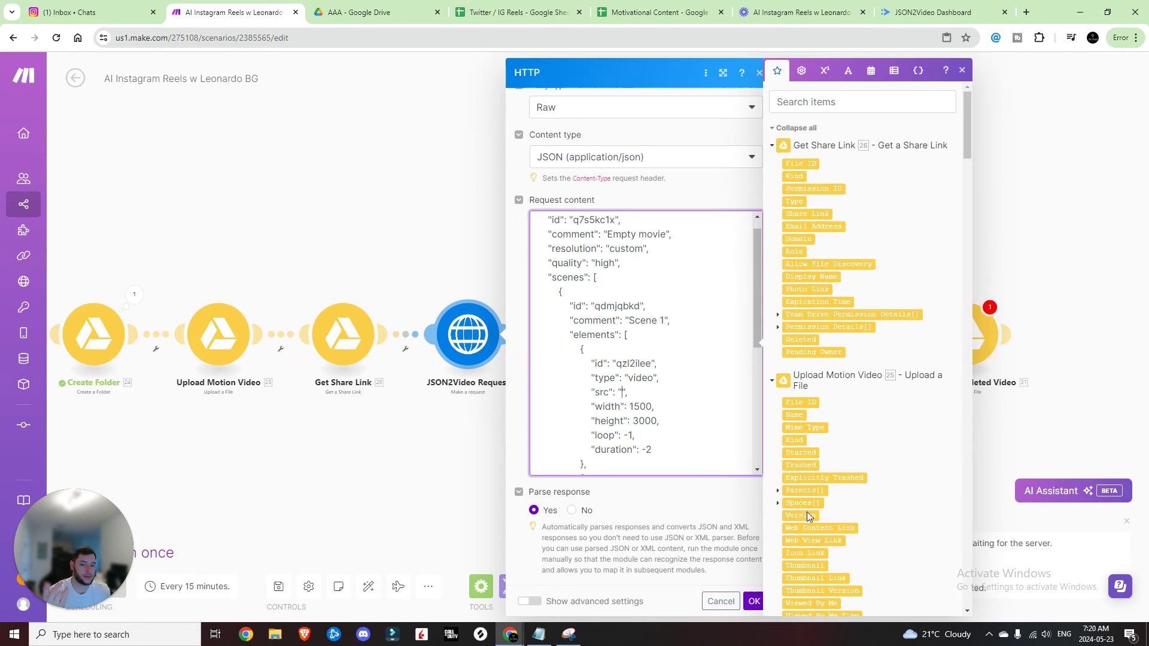
left_click(431, 397)
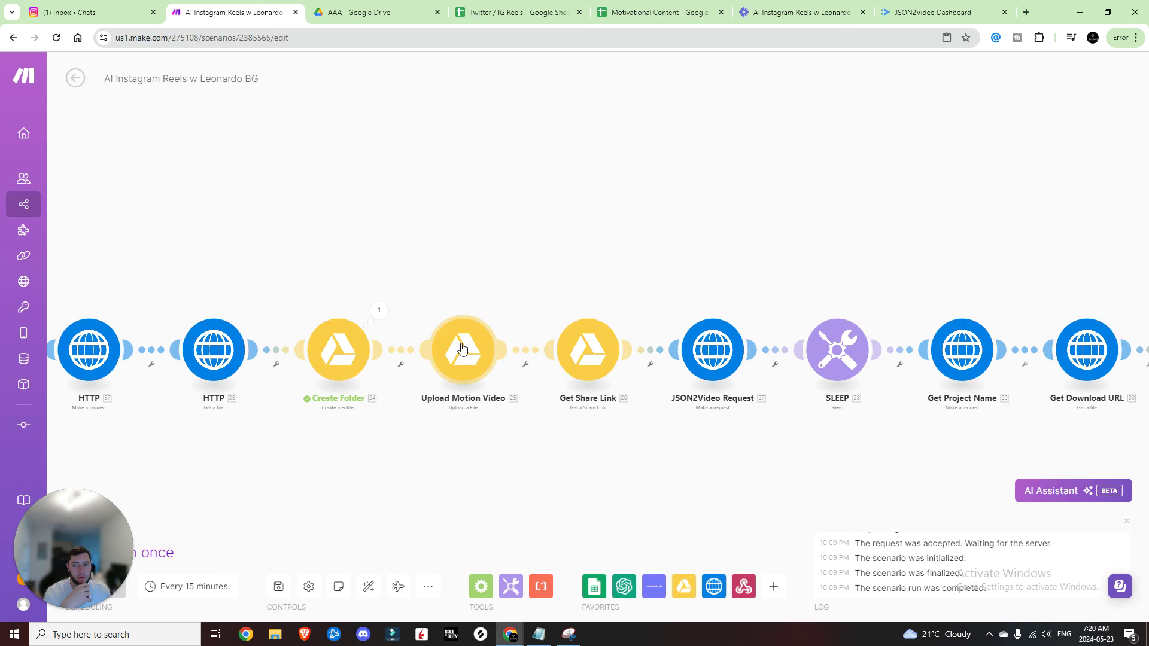
- Run the module alone and copy the Create Folder output bundle JSON
right_click(461, 348)
left_click(497, 376)
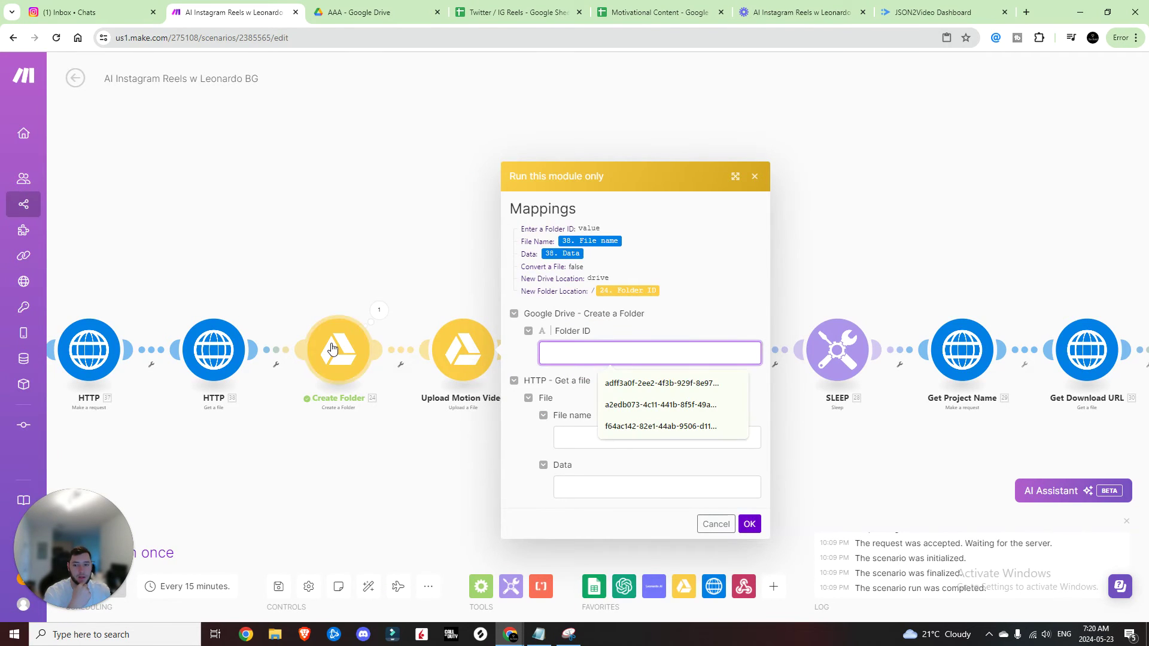
left_click(379, 309)
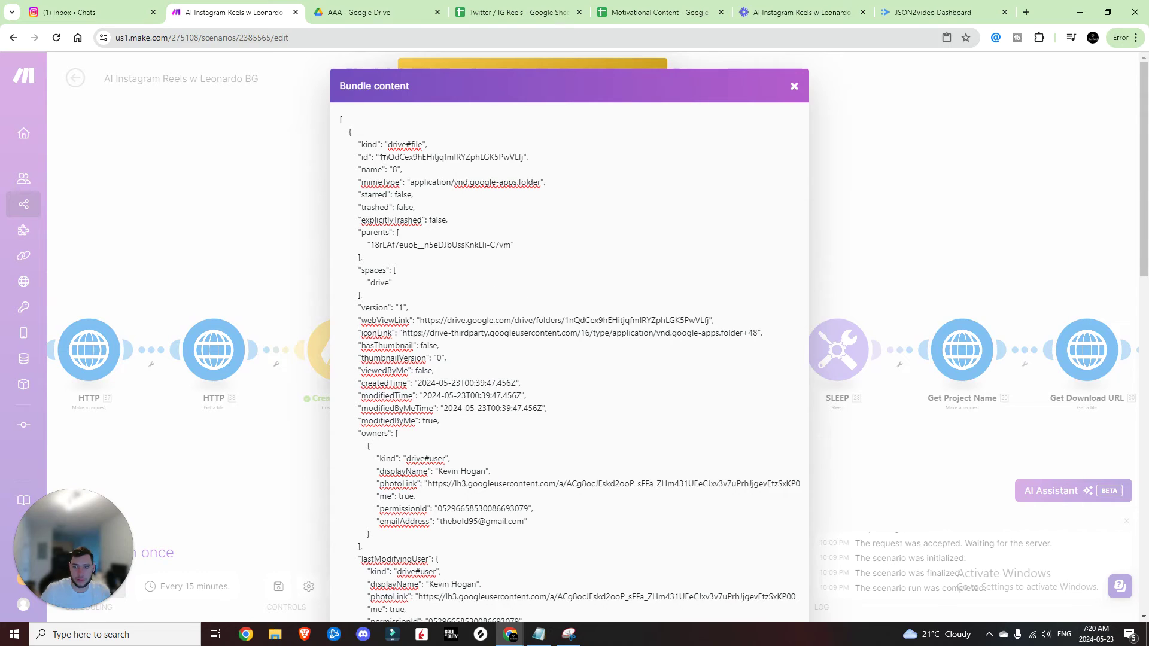
left_click_drag(382, 157, 526, 157)
scroll(529, 209, "down", 15)
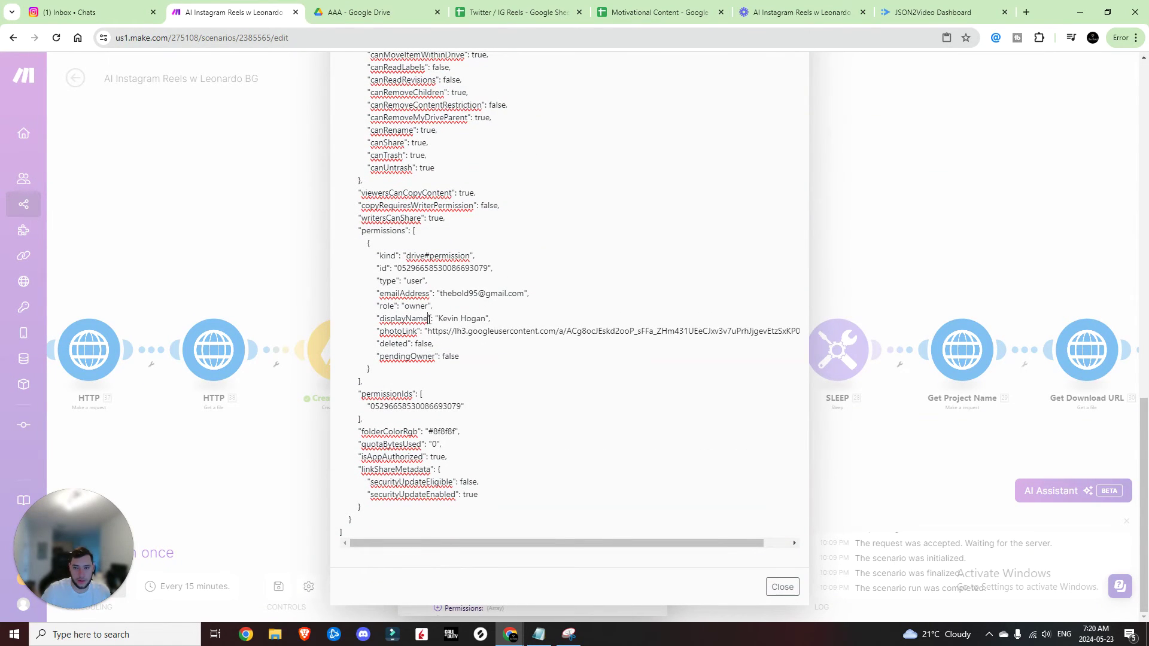
key("ctrl+a")
key("ctrl+c")
- Paste the output JSON into a ChatGPT message and begin typing a question
key("alt+Tab")
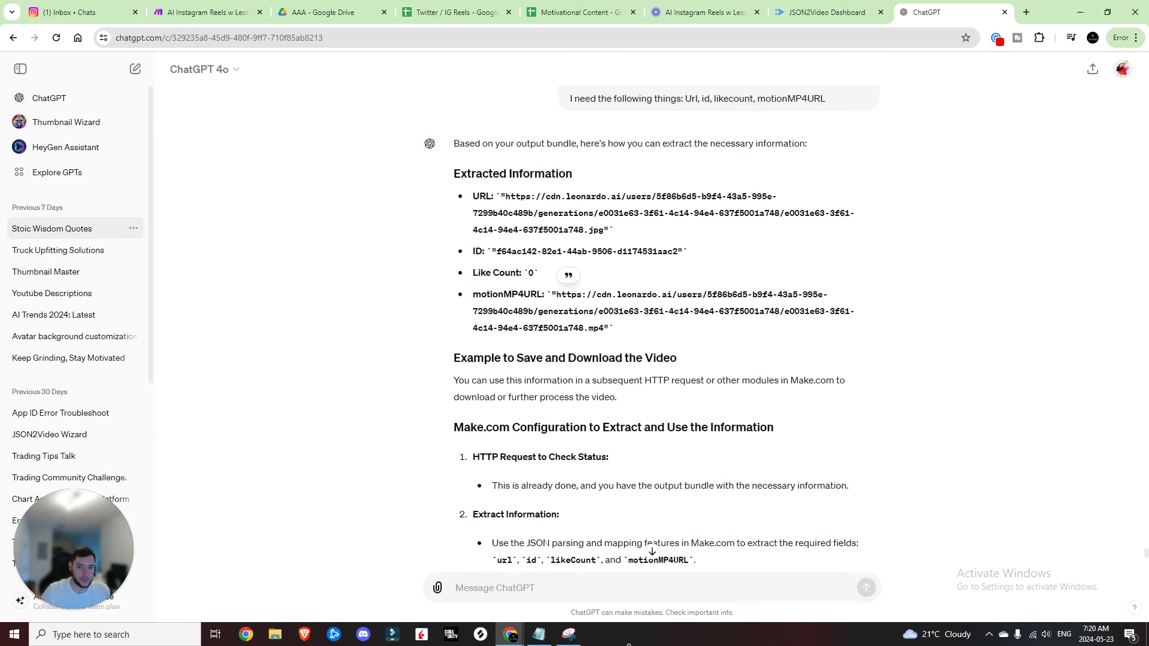
left_click(609, 578)
key("ctrl+v")
key("shift+Return")
key("shift+Return")
type("I n")
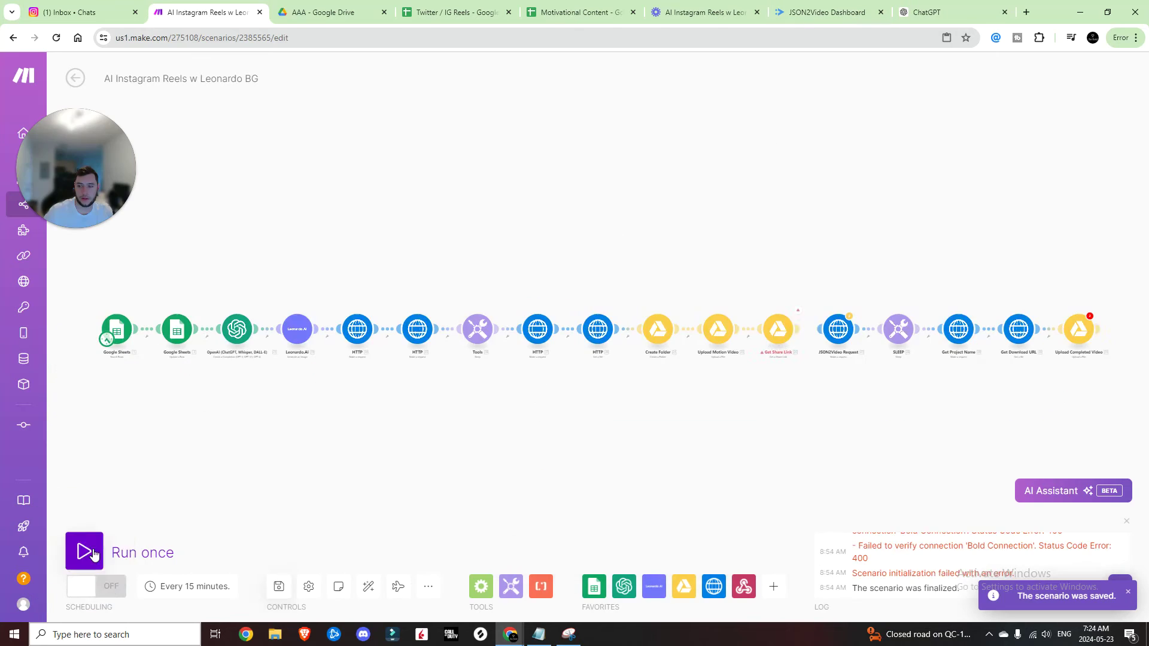
- Run the scenario once and review the Create Folder, Upload Motion Video and Get Share Link settings
left_click(85, 549)
scroll(125, 368, "up", 2)
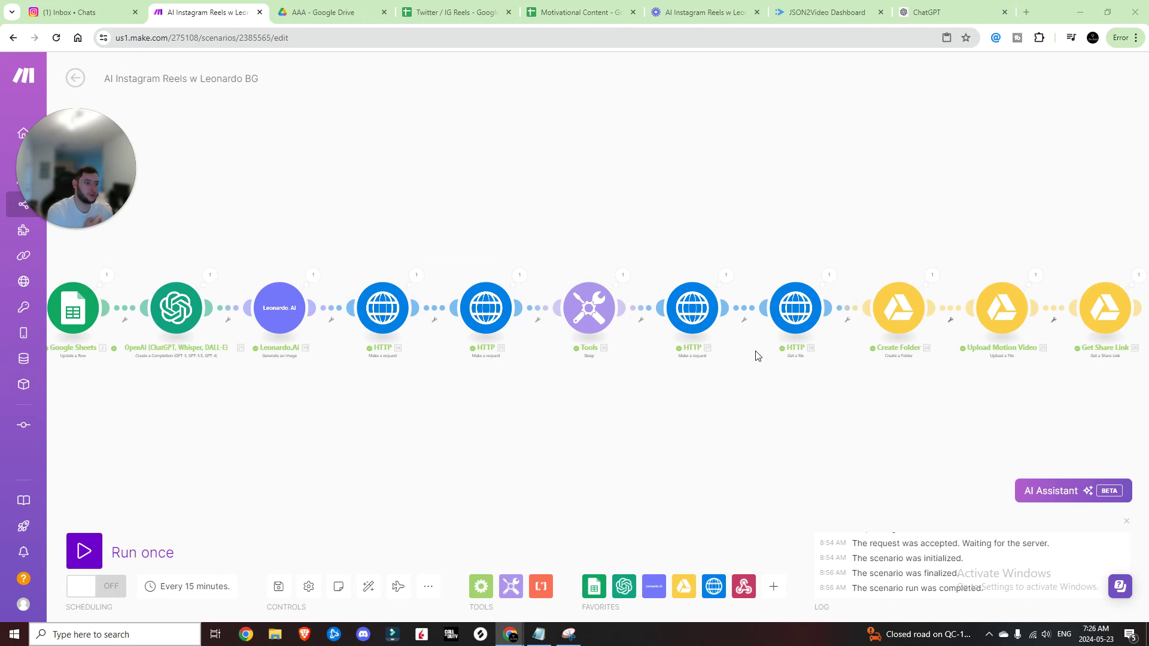
left_click_drag(756, 355, 562, 352)
left_click(718, 321)
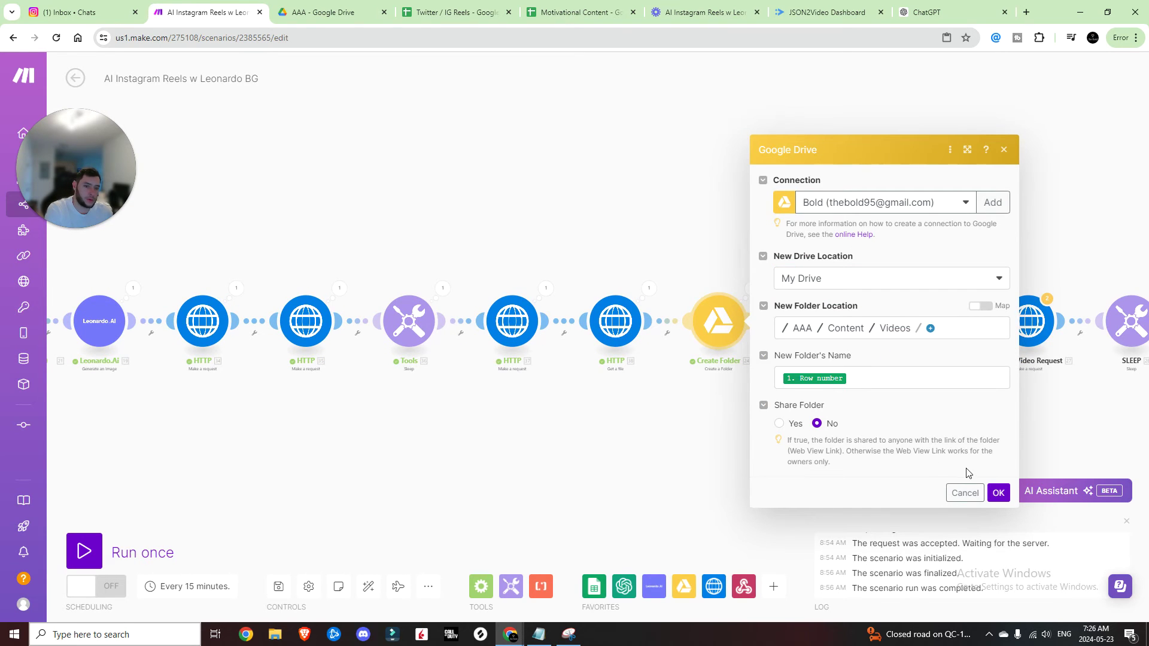
left_click(997, 493)
left_click(821, 322)
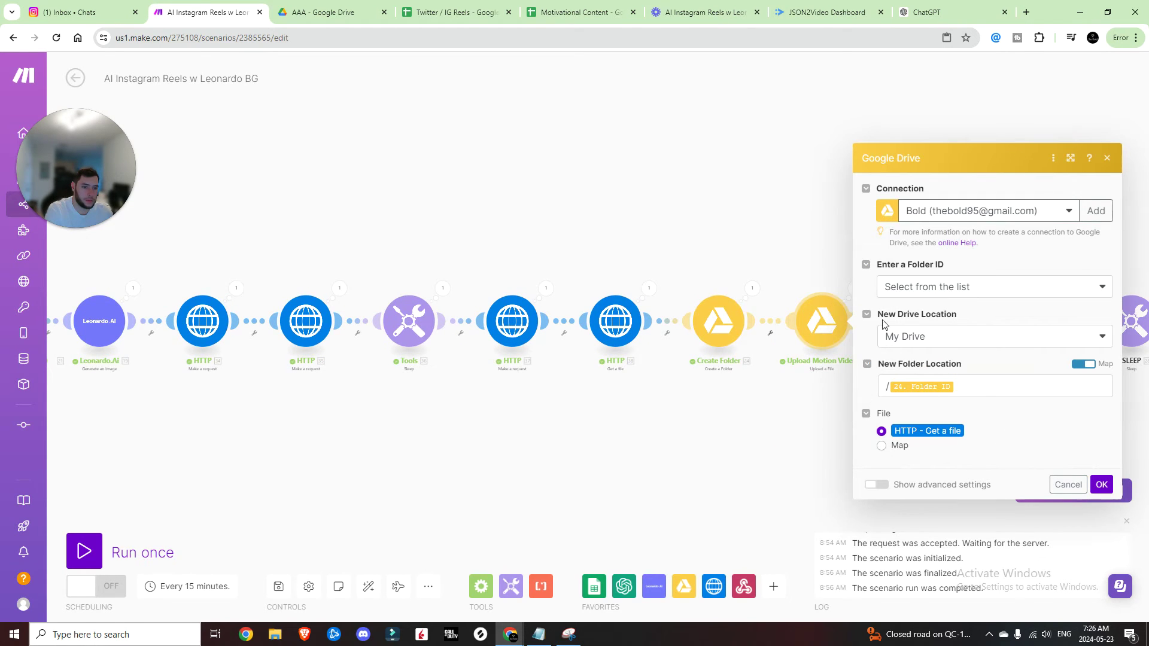
left_click(1101, 485)
left_click(799, 347)
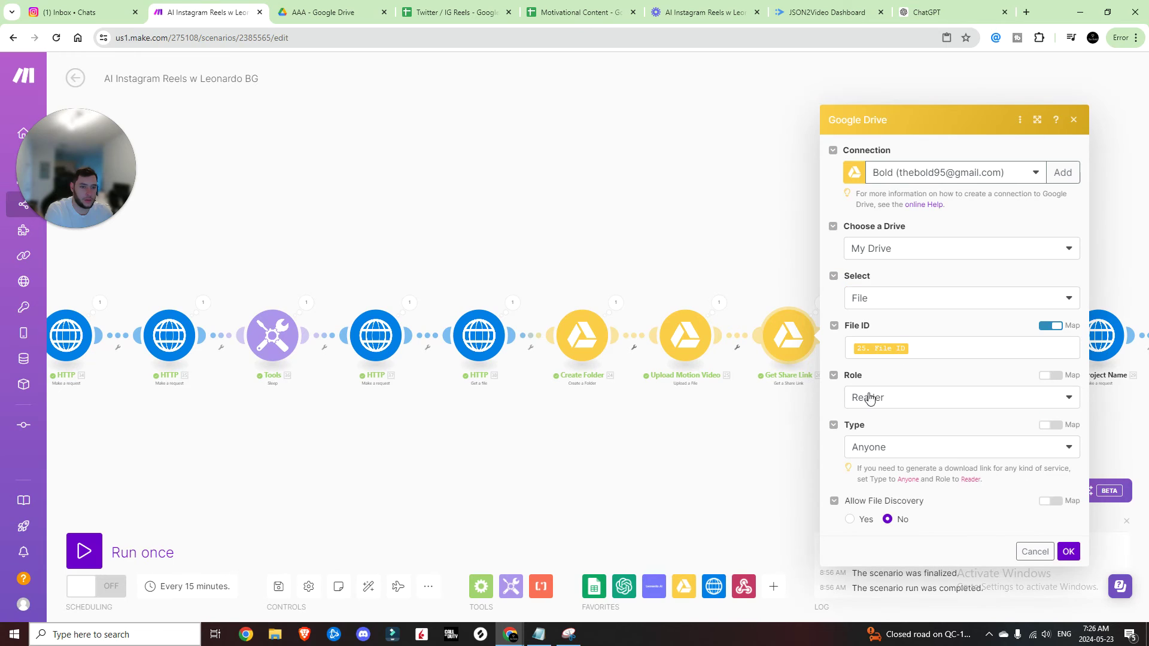
left_click(1058, 547)
- View Get Share Link's output bundle as raw JSON and copy the shareLink URL
left_click(823, 302)
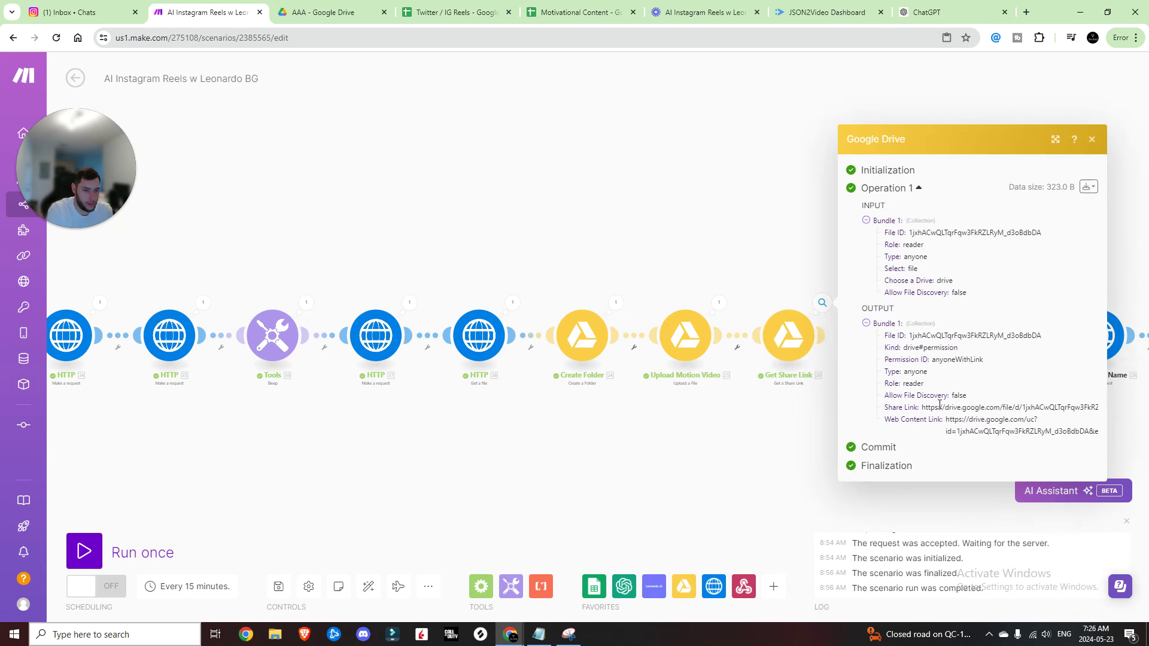
left_click(745, 428)
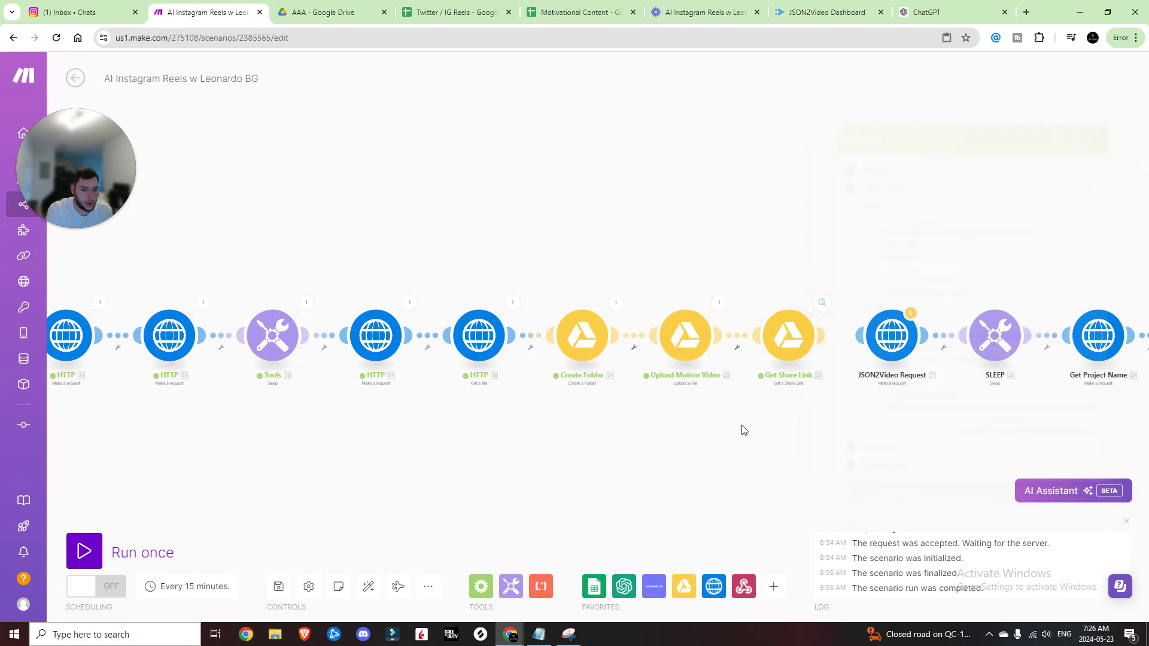
left_click(823, 303)
left_click(1088, 187)
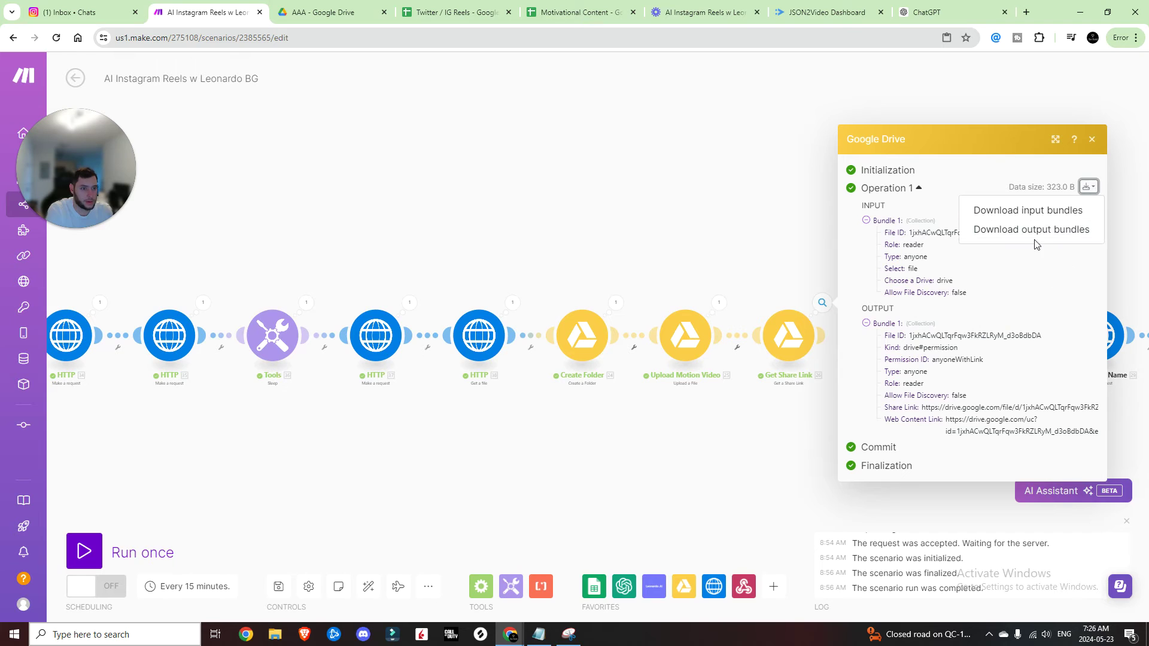
left_click(1026, 228)
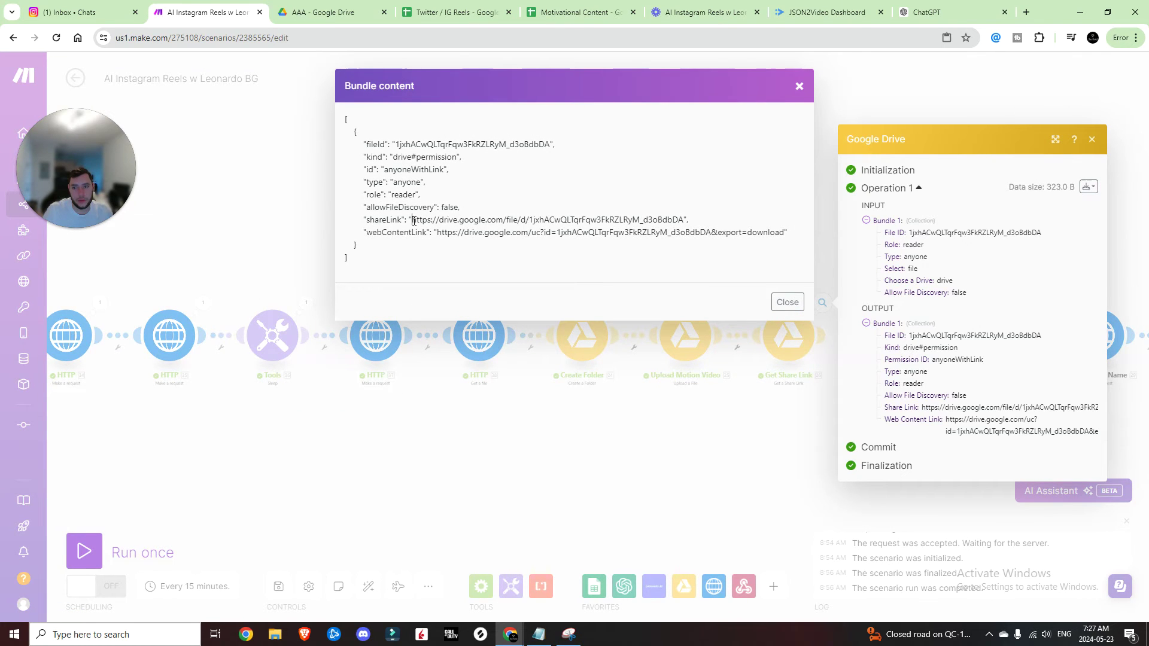
left_click_drag(413, 220, 684, 220)
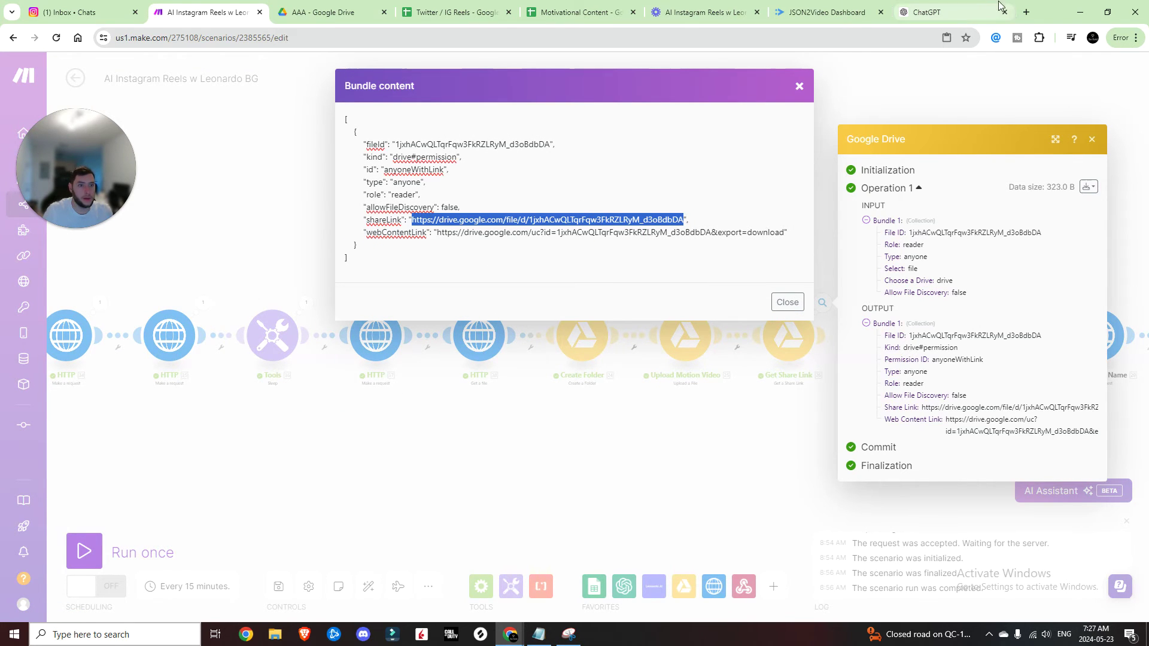
- Load the share link in a new tab to check the 4-second file.mp4, then close it
left_click(1025, 12)
key("ctrl+v")
key("Return")
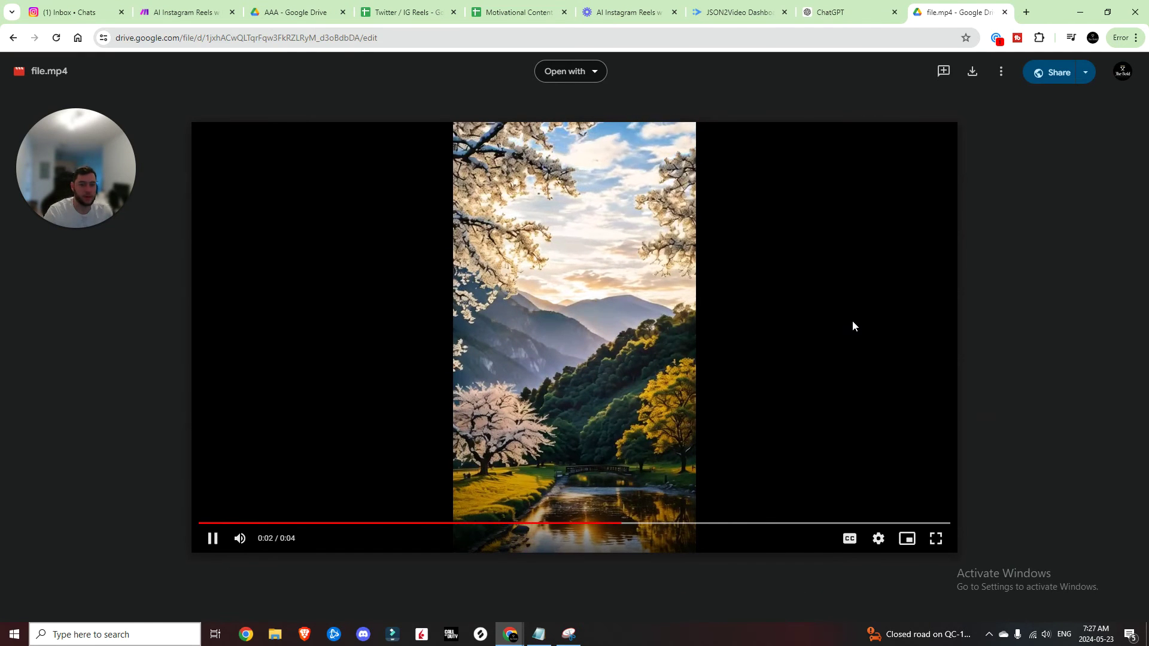
key("ctrl+w")
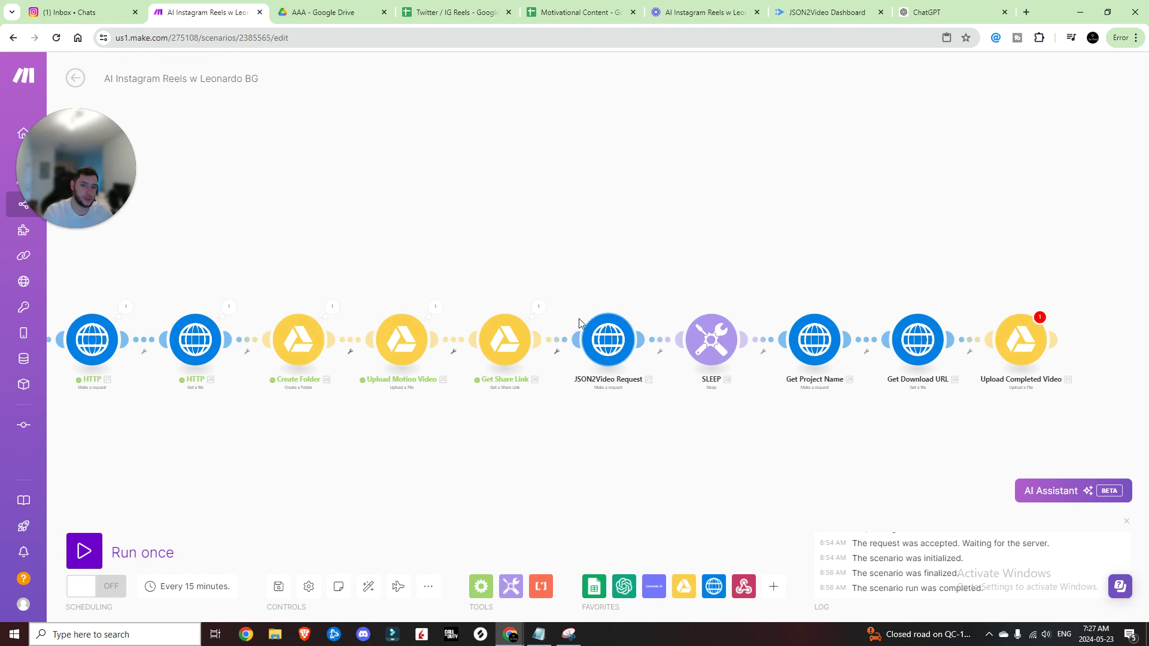
- Map Get Share Link's 26. Web Content Link into the JSON2Video request's video src and save
left_click(605, 336)
scroll(770, 314, "down", 5)
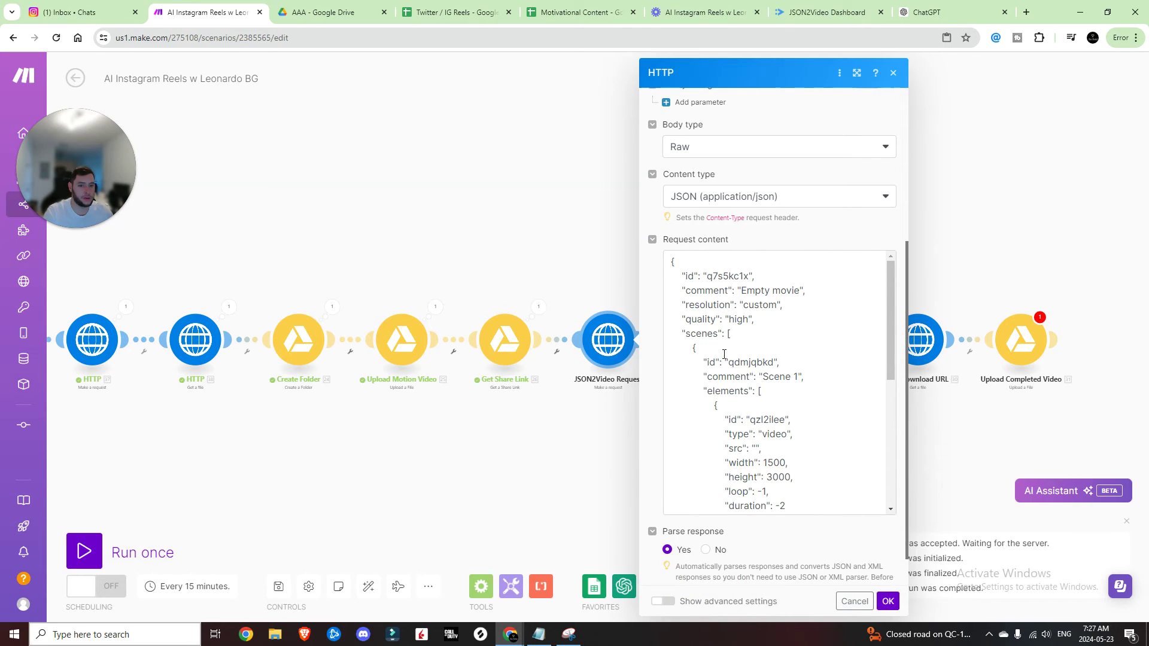
scroll(724, 355, "down", 3)
left_click(803, 324)
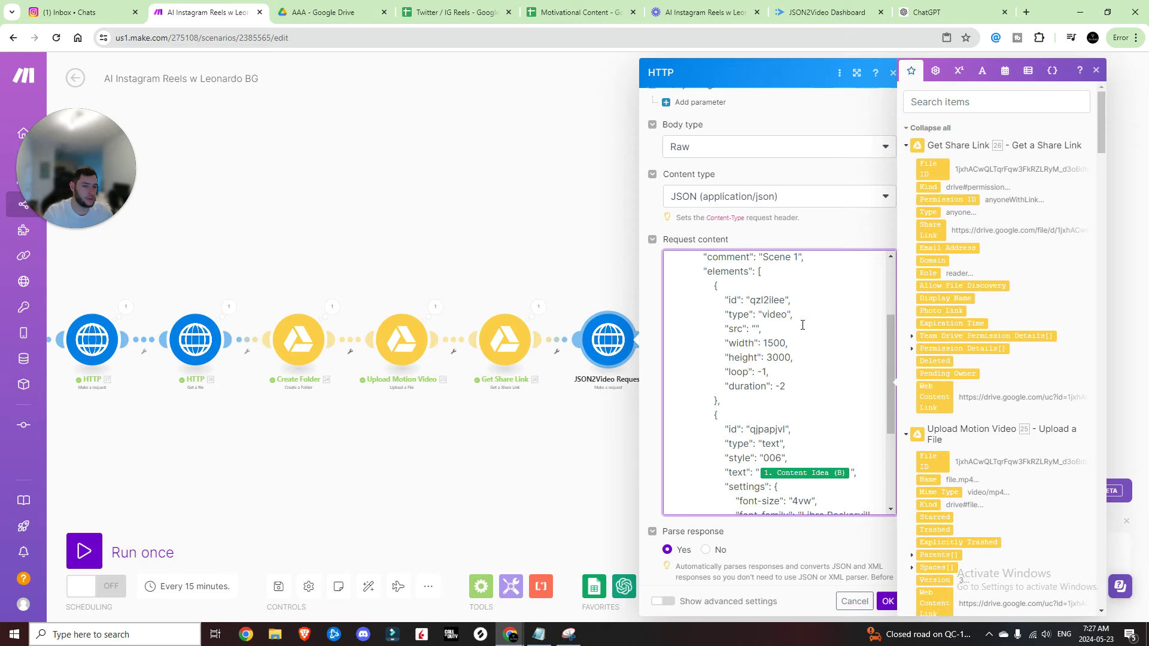
left_click(946, 396)
scroll(782, 315, "down", 5)
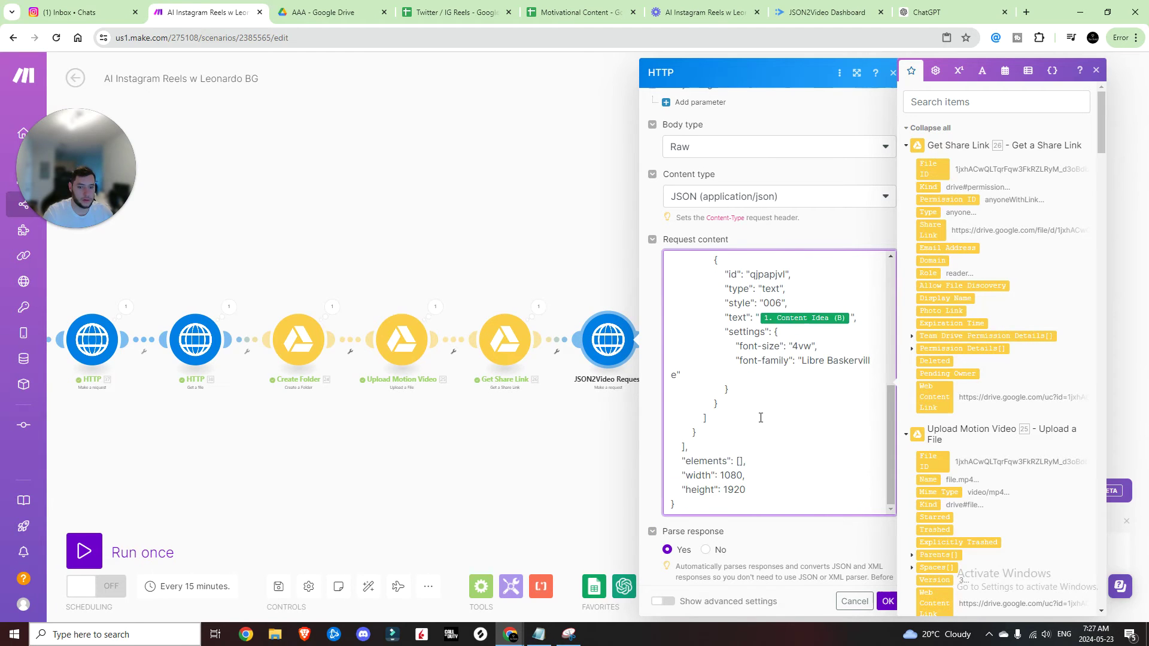
scroll(750, 403, "up", 10)
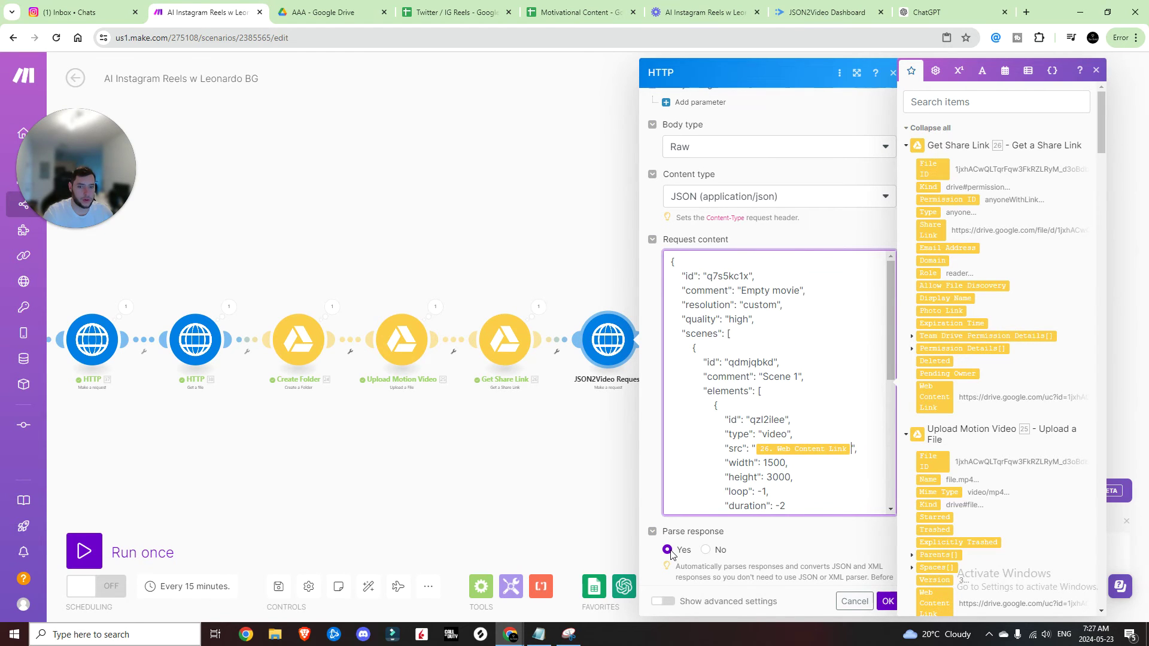
scroll(754, 239, "up", 4)
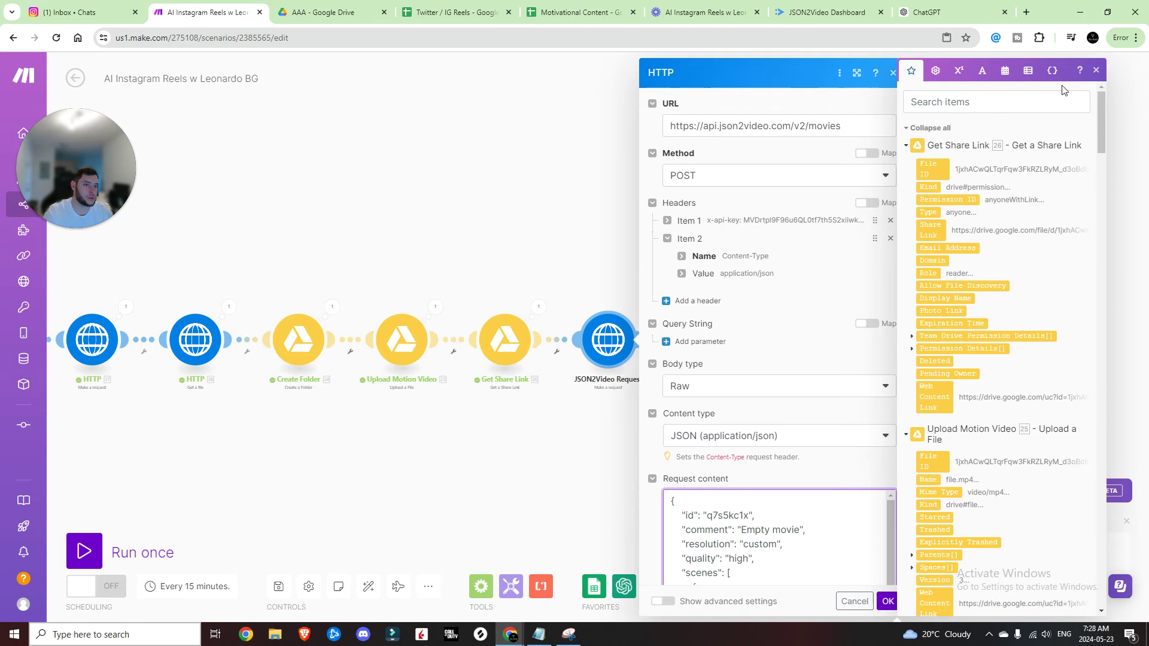
left_click(1095, 71)
left_click(887, 601)
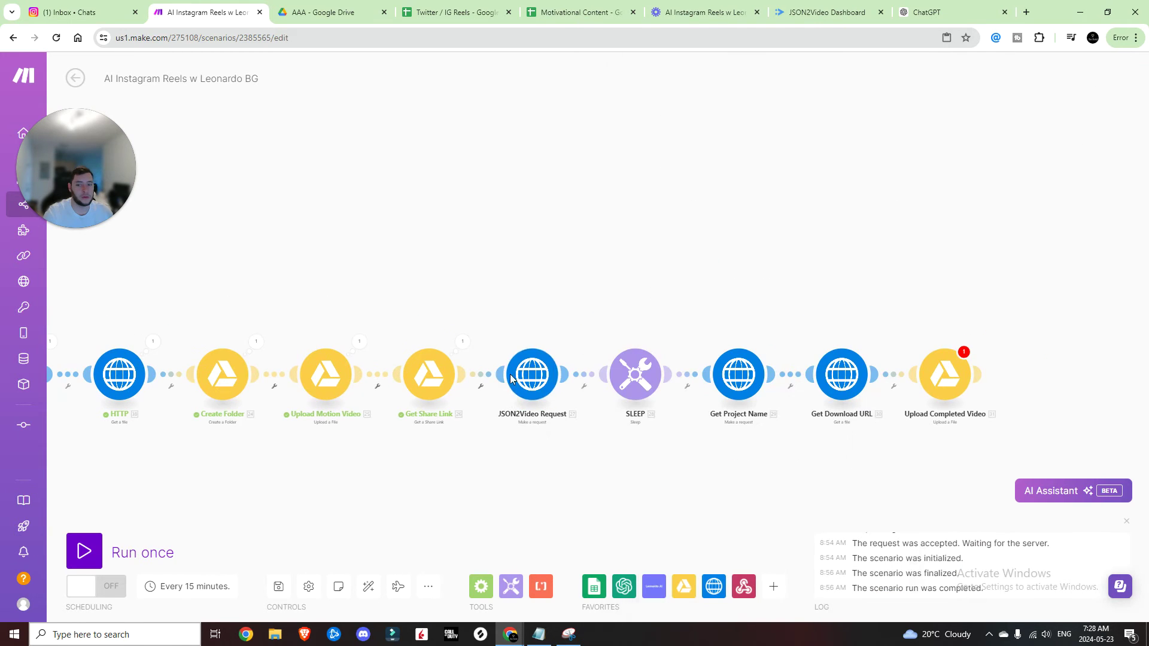
- Inspect the Get Project Name and Get Download URL HTTP settings, then return to the canvas
left_click(737, 378)
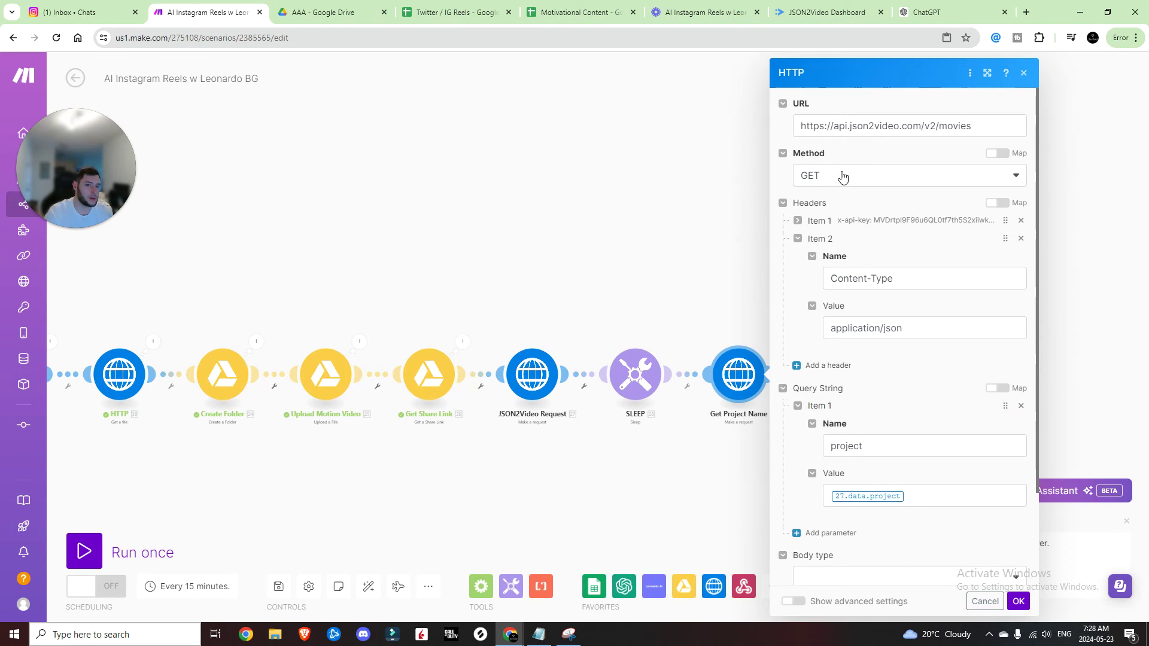
scroll(895, 316, "down", 2)
left_click(882, 336)
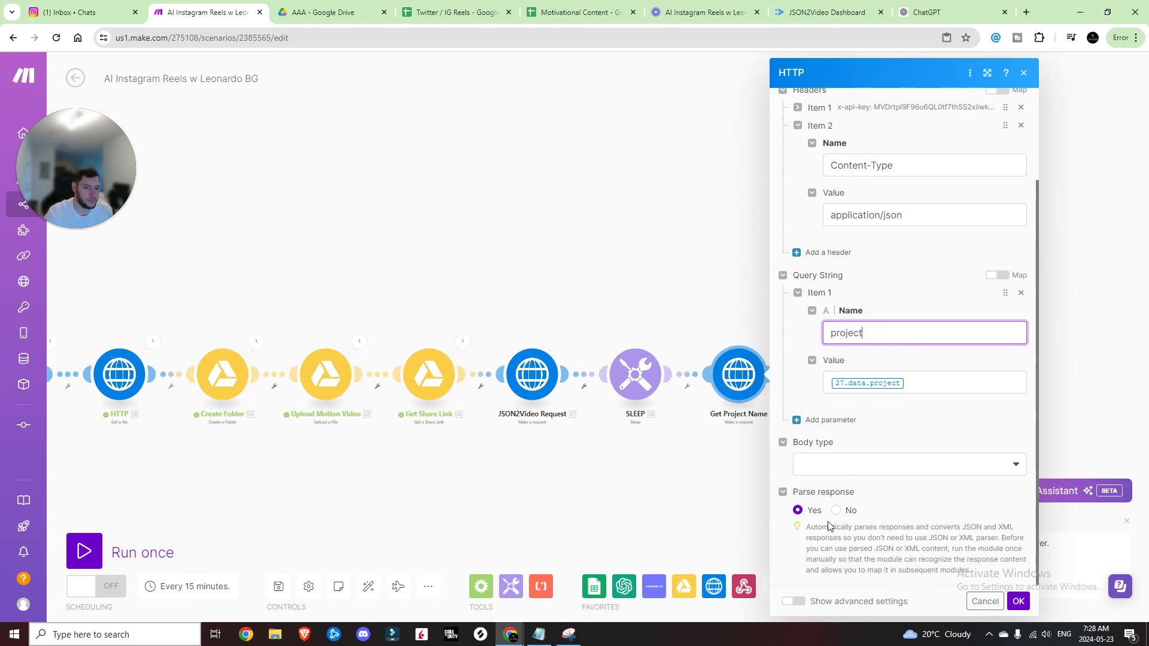
left_click(1017, 601)
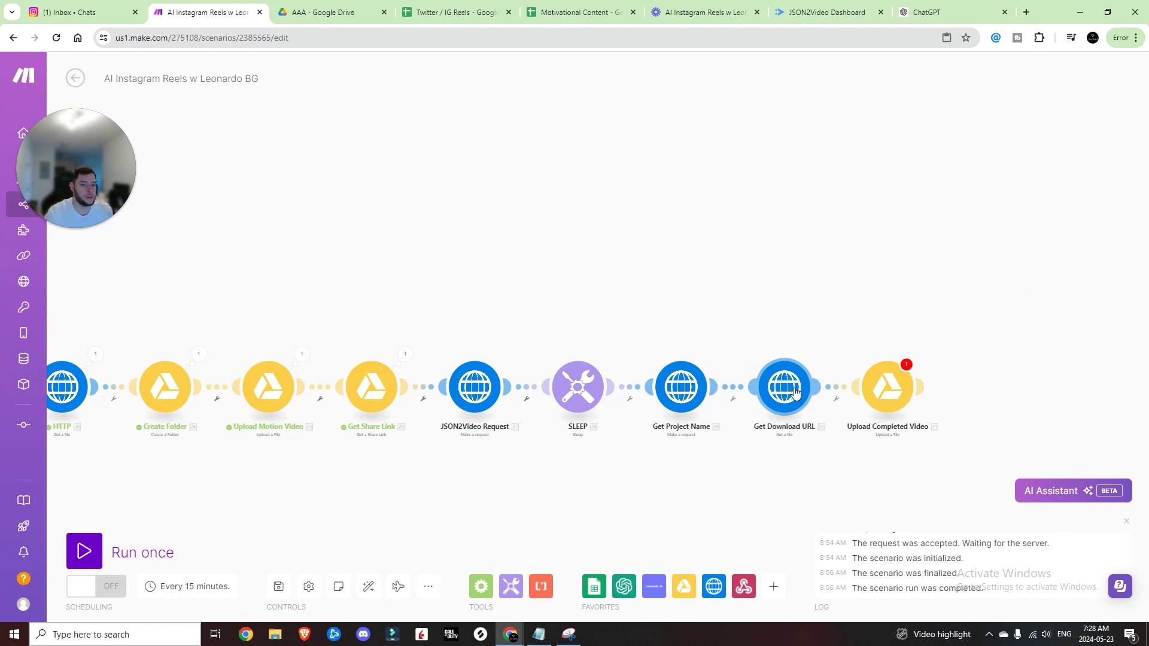
left_click(784, 386)
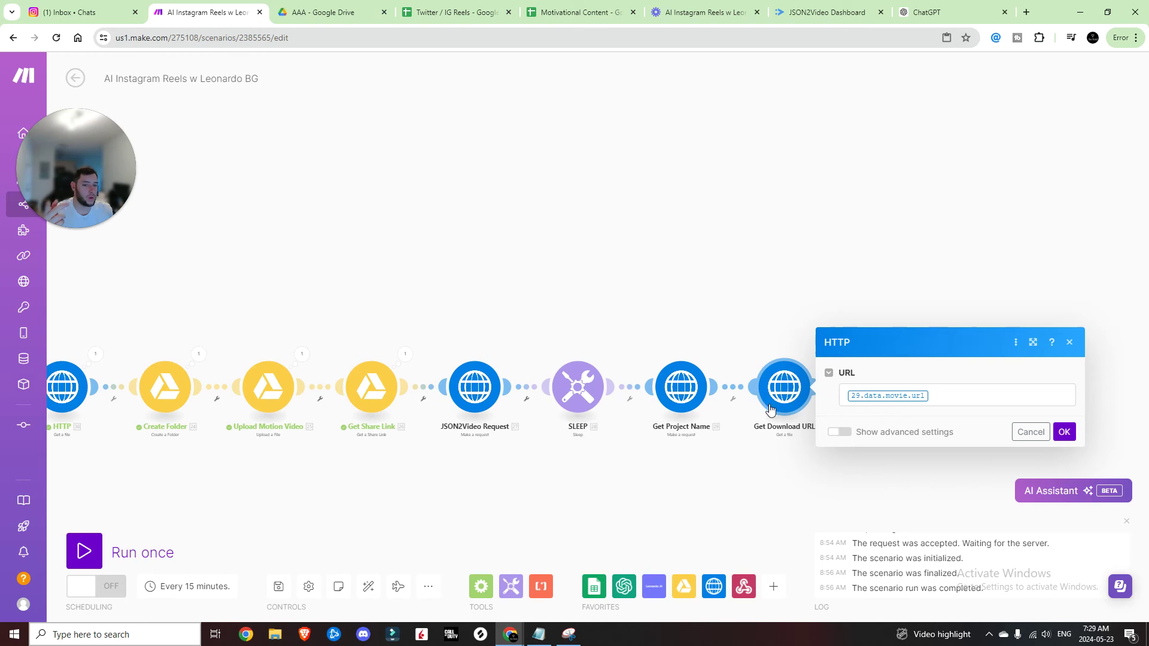
left_click(681, 386)
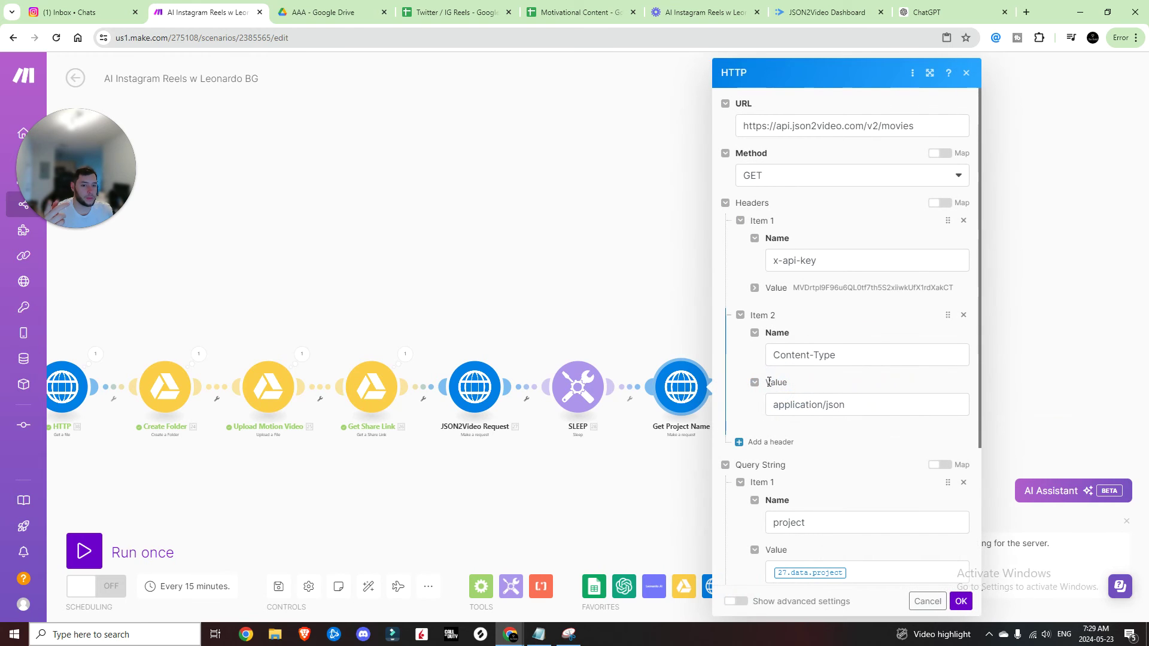
left_click(965, 73)
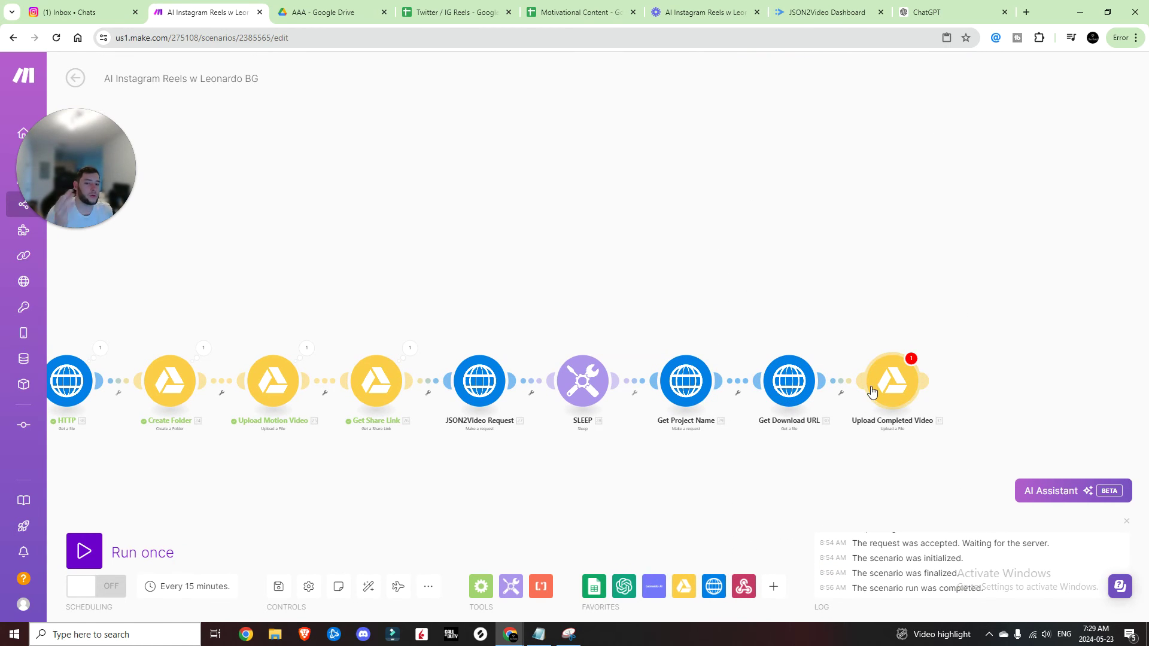
- Run only the JSON2Video Request module, with the pasted Google Drive share link as Web Content Link
right_click(491, 378)
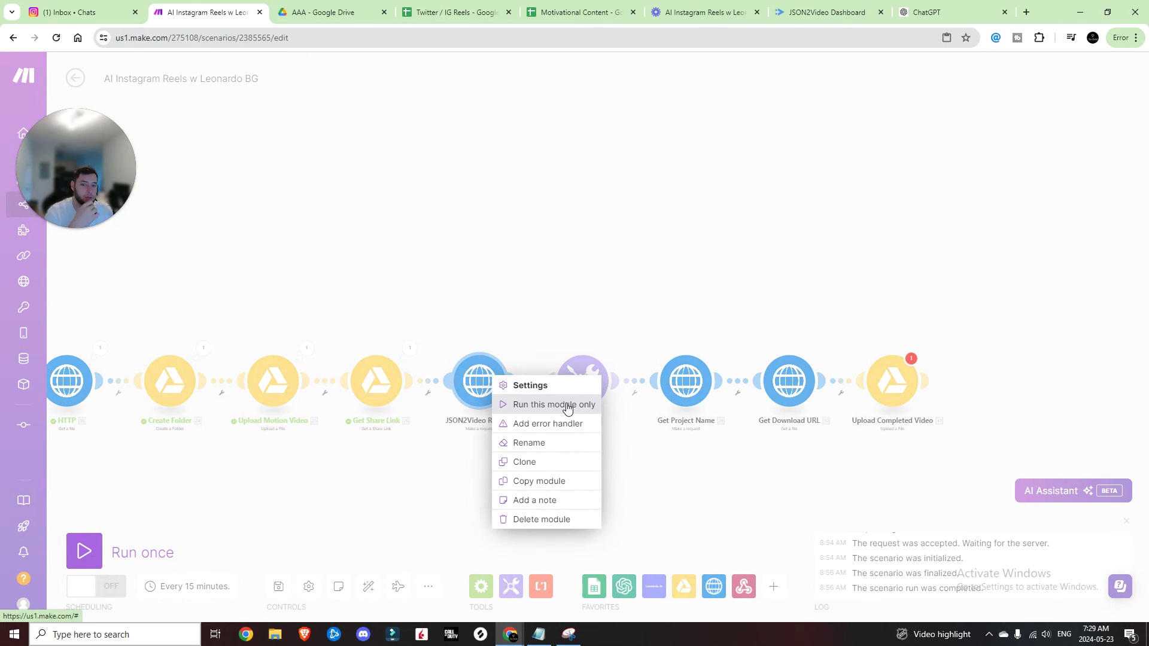
left_click(567, 406)
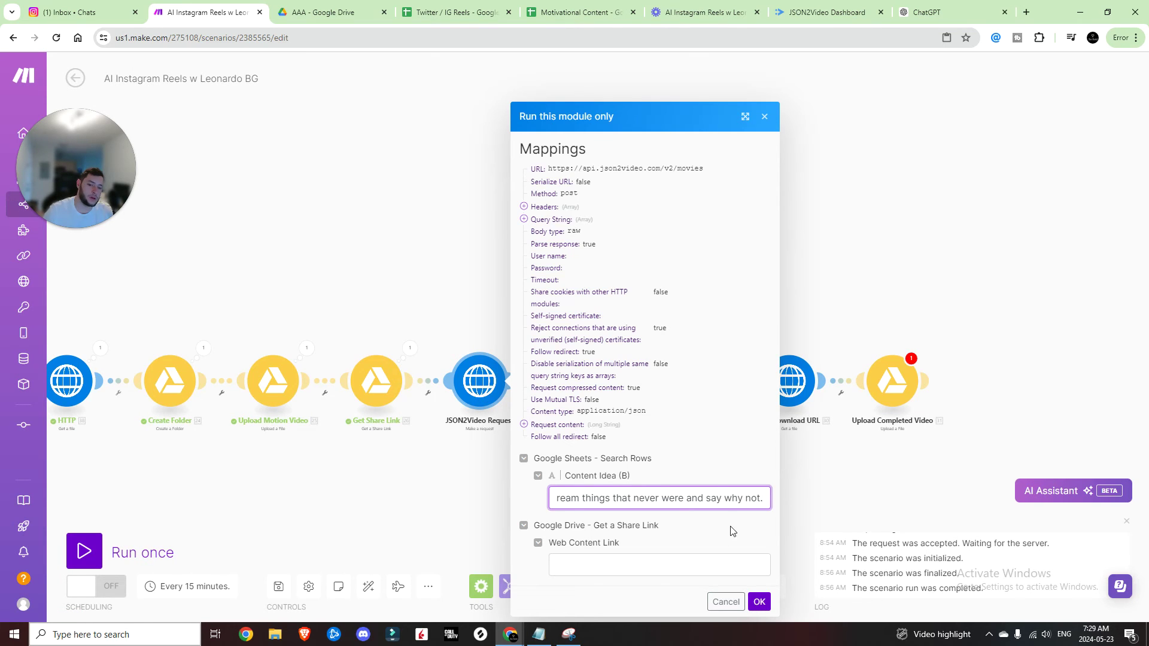
left_click(651, 569)
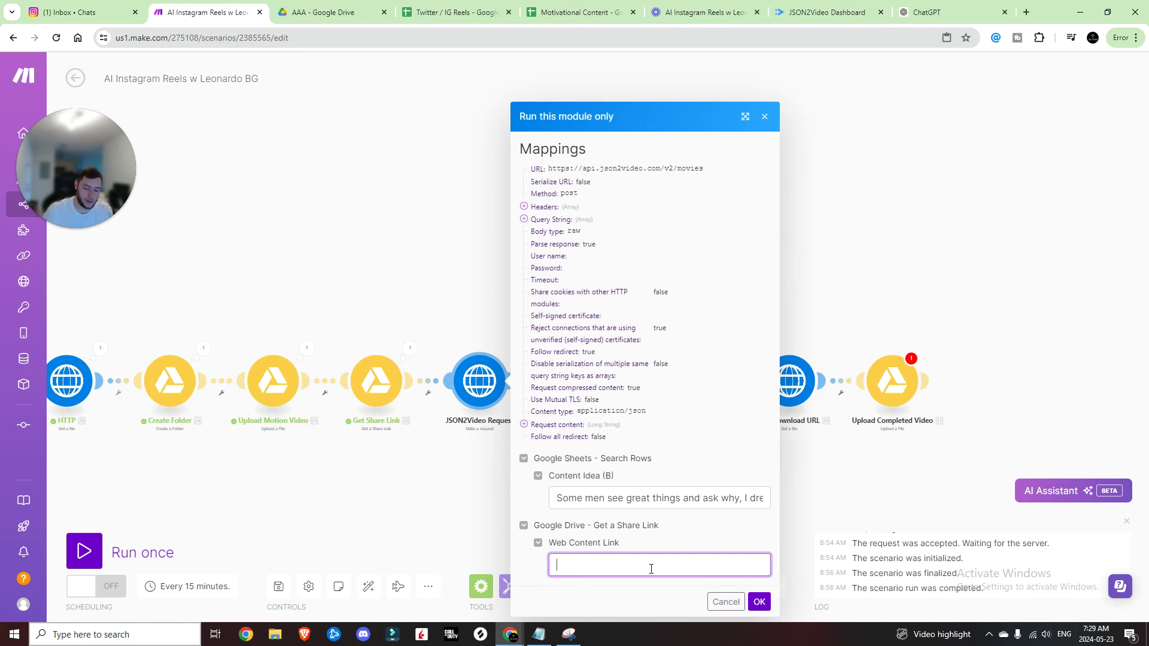
key("ctrl+v")
left_click(759, 603)
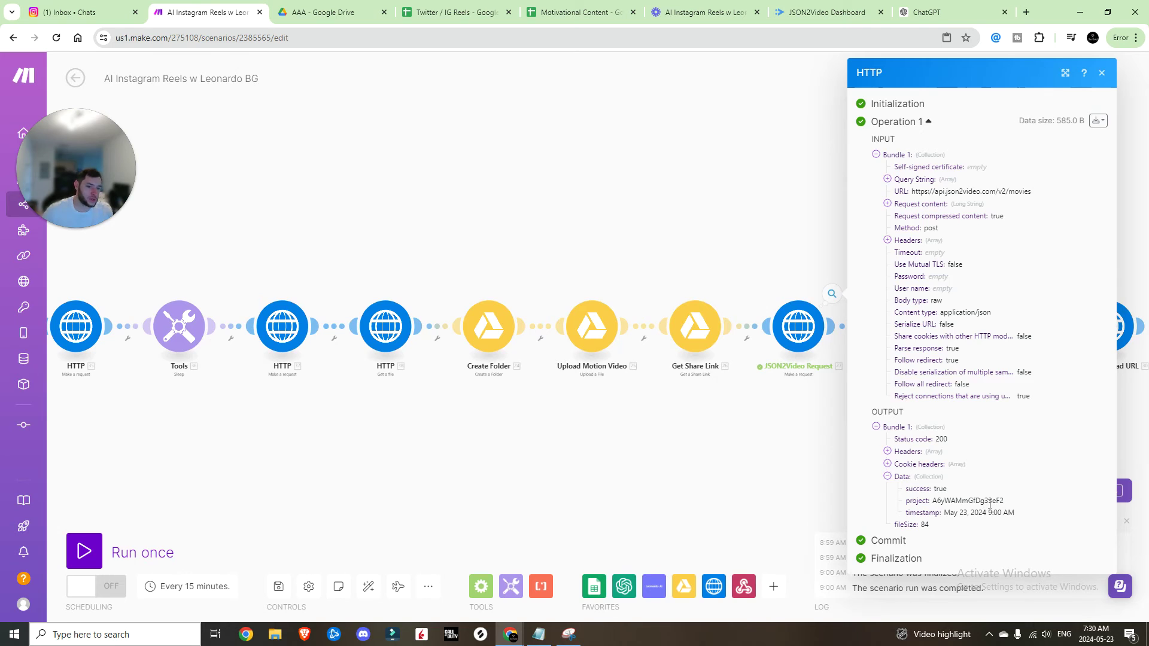
left_click(751, 489)
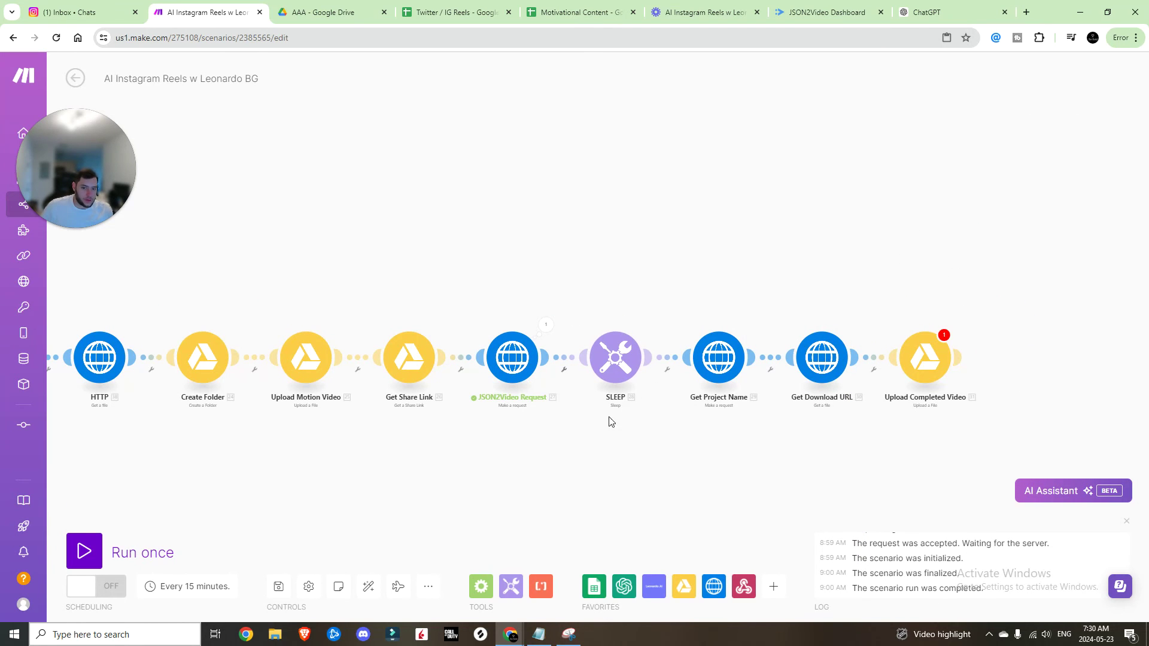
- Check the JSON2Video render logs, then return to the Make scenario
left_click(826, 12)
left_click(54, 181)
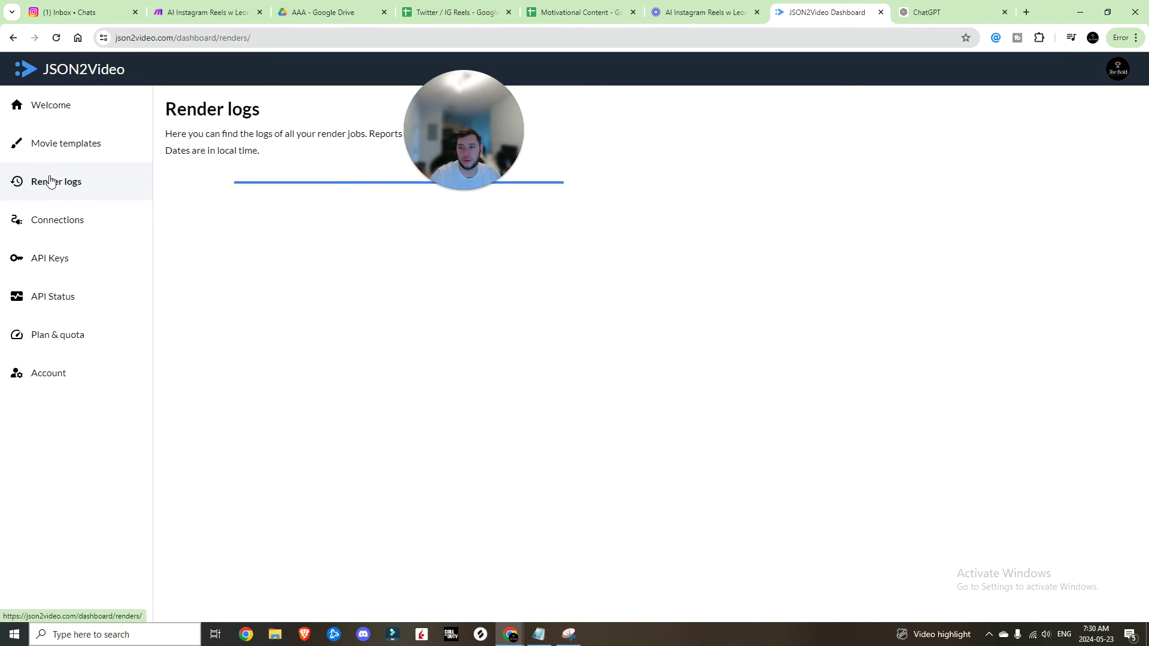
key("ctrl+2")
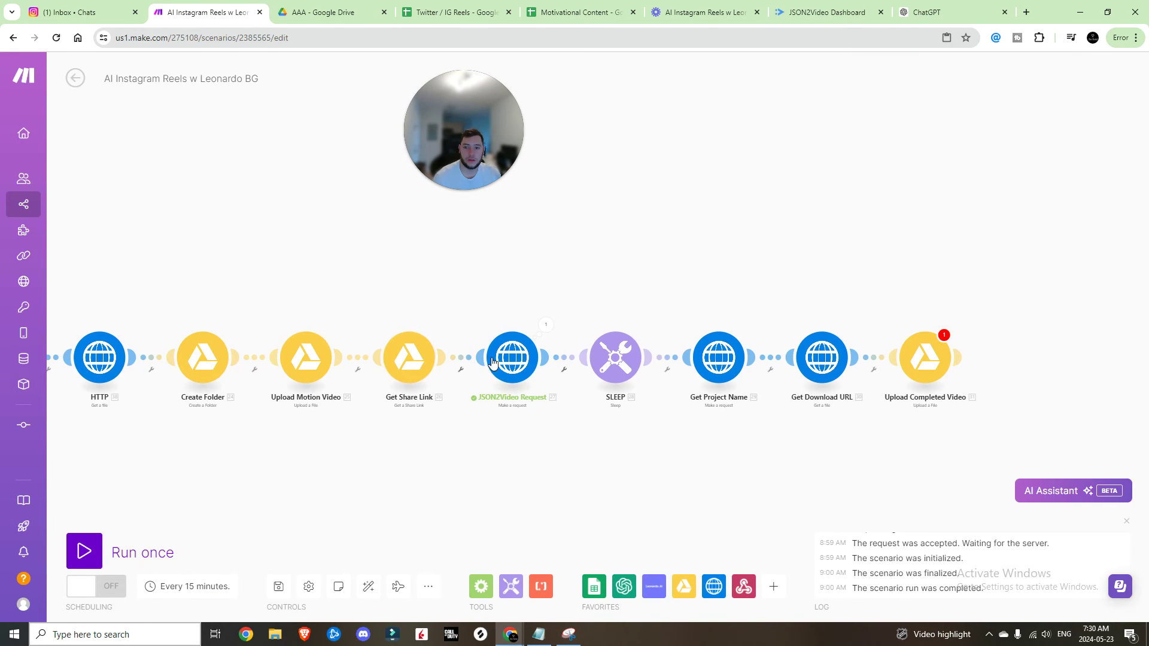
- Replace 17.id in Upload Completed Video's New Folder Location with Create Folder's Folder ID and save
scroll(649, 437, "down", 3)
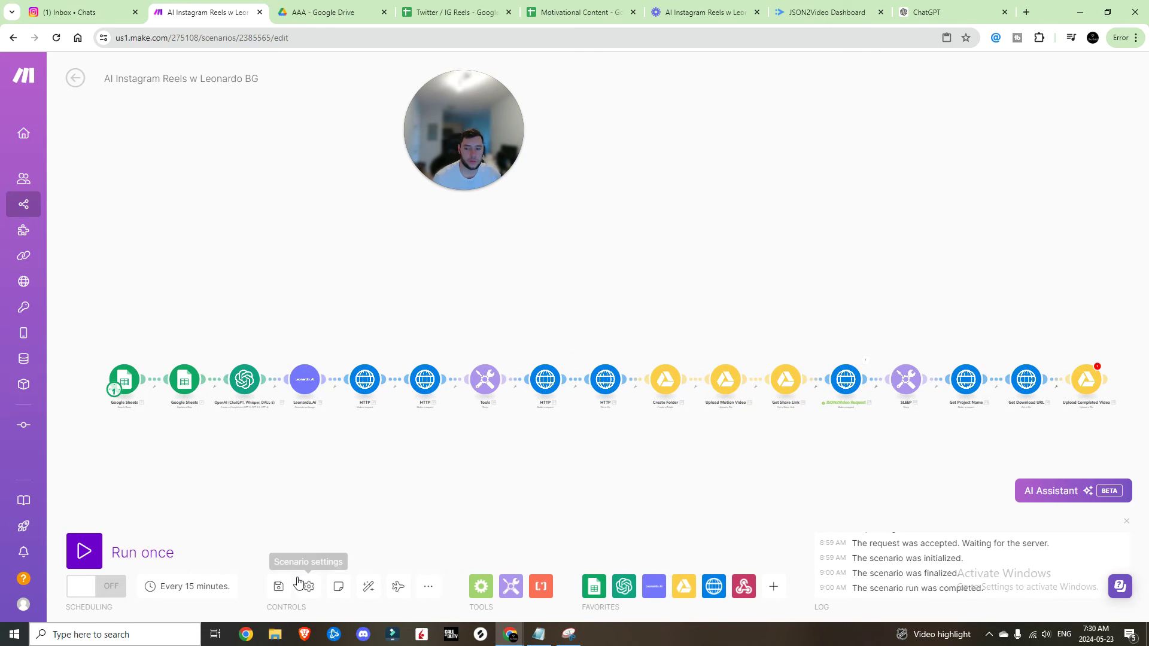
left_click(1086, 379)
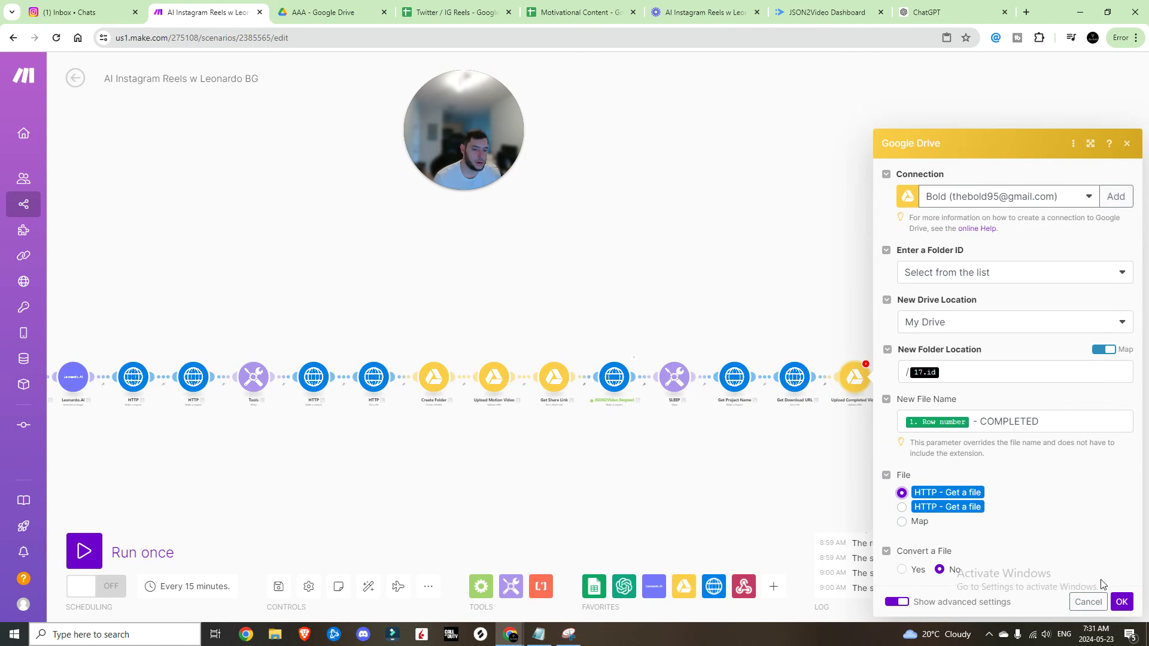
left_click(1000, 372)
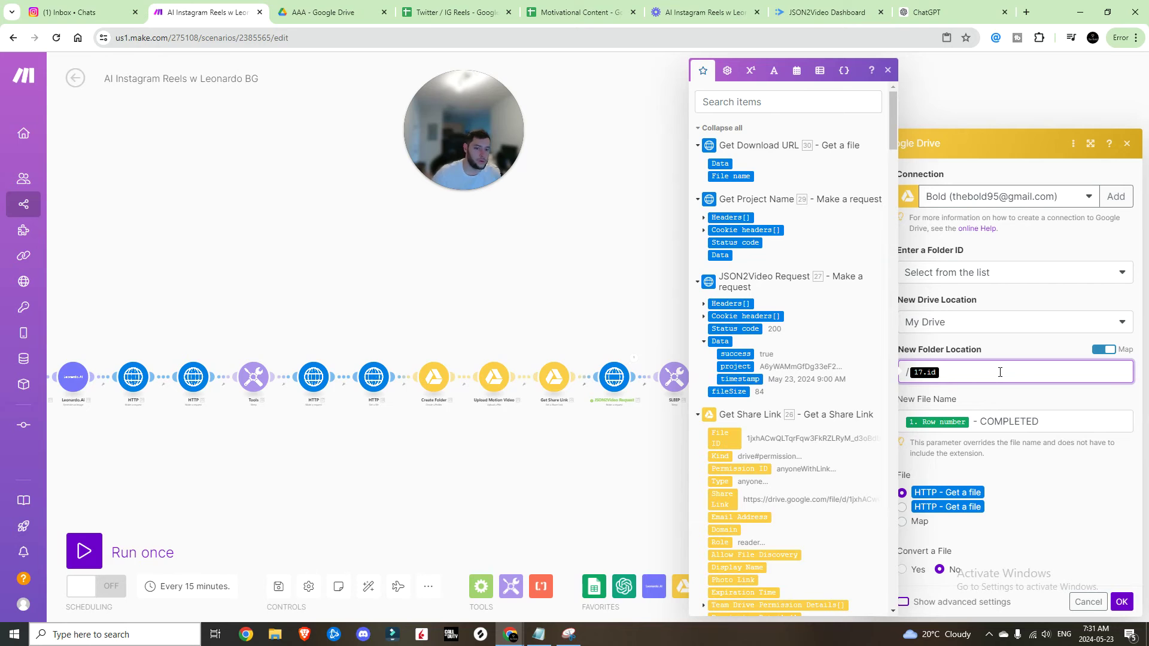
key("BackSpace")
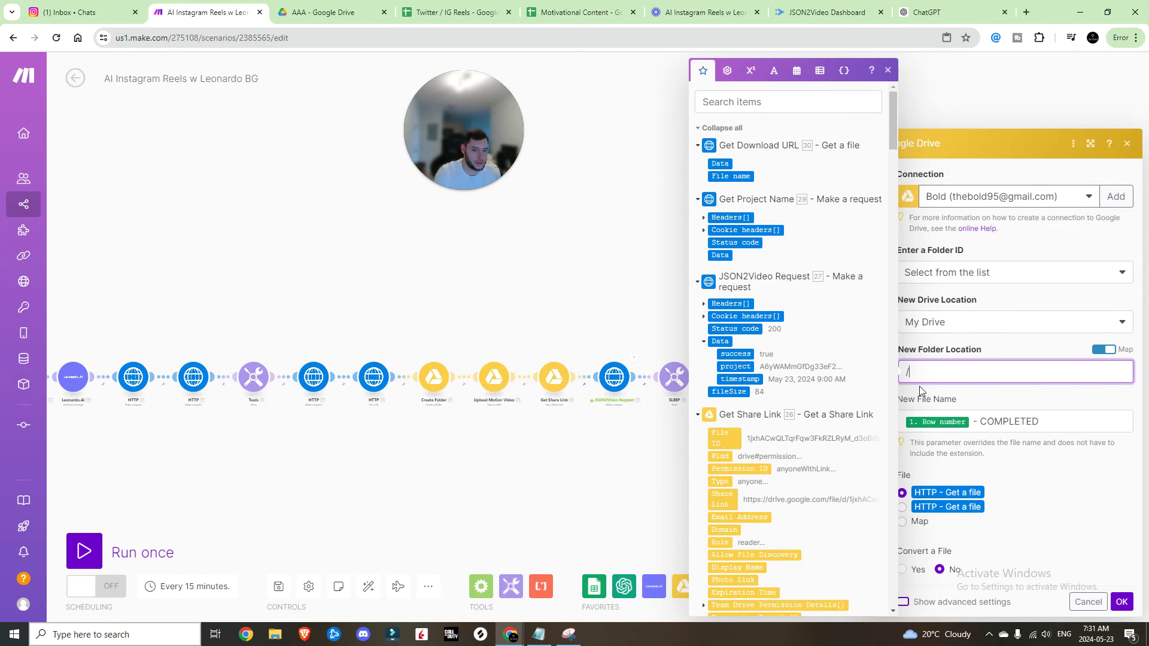
scroll(450, 419, "up", 4)
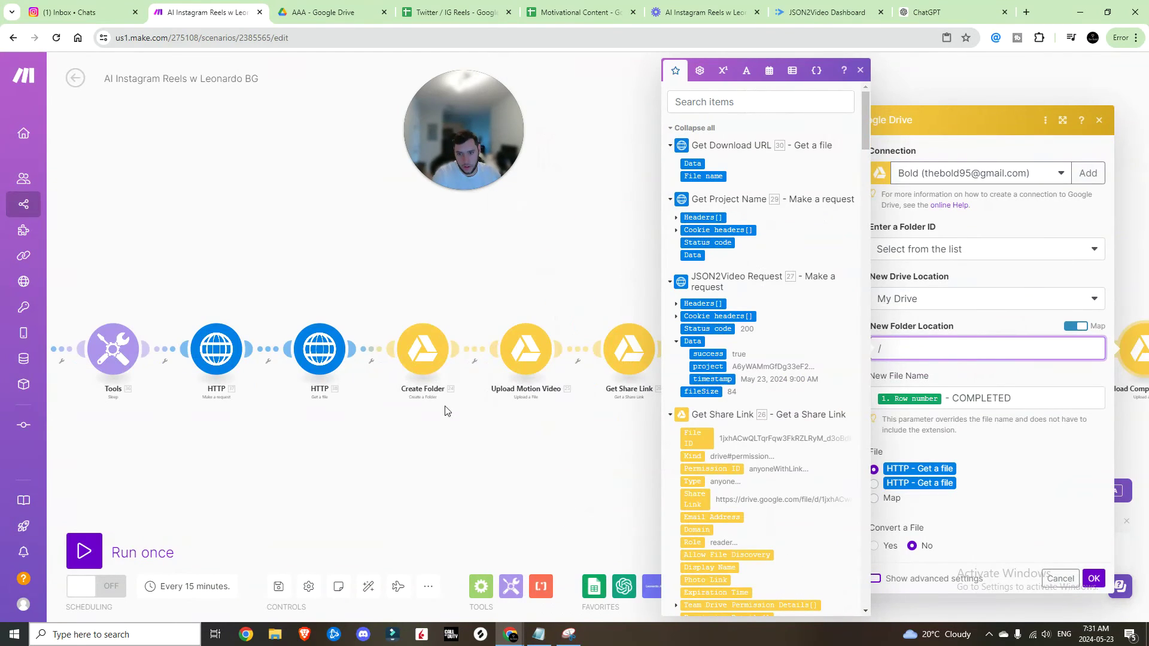
scroll(785, 391, "down", 10)
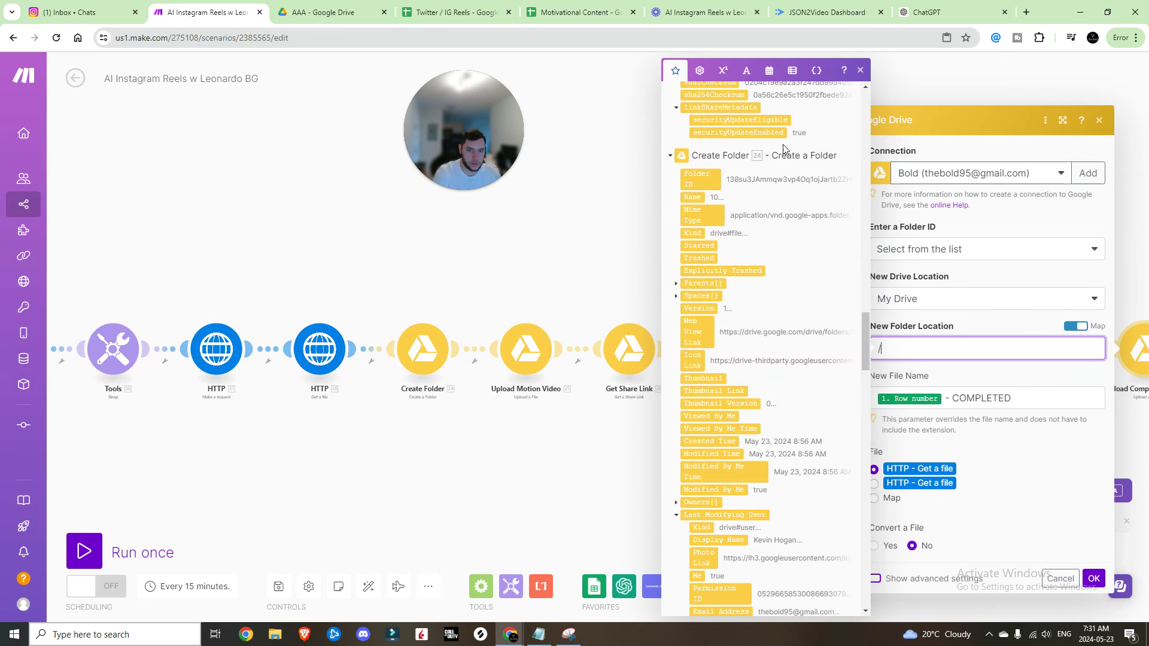
left_click_drag(714, 178, 914, 348)
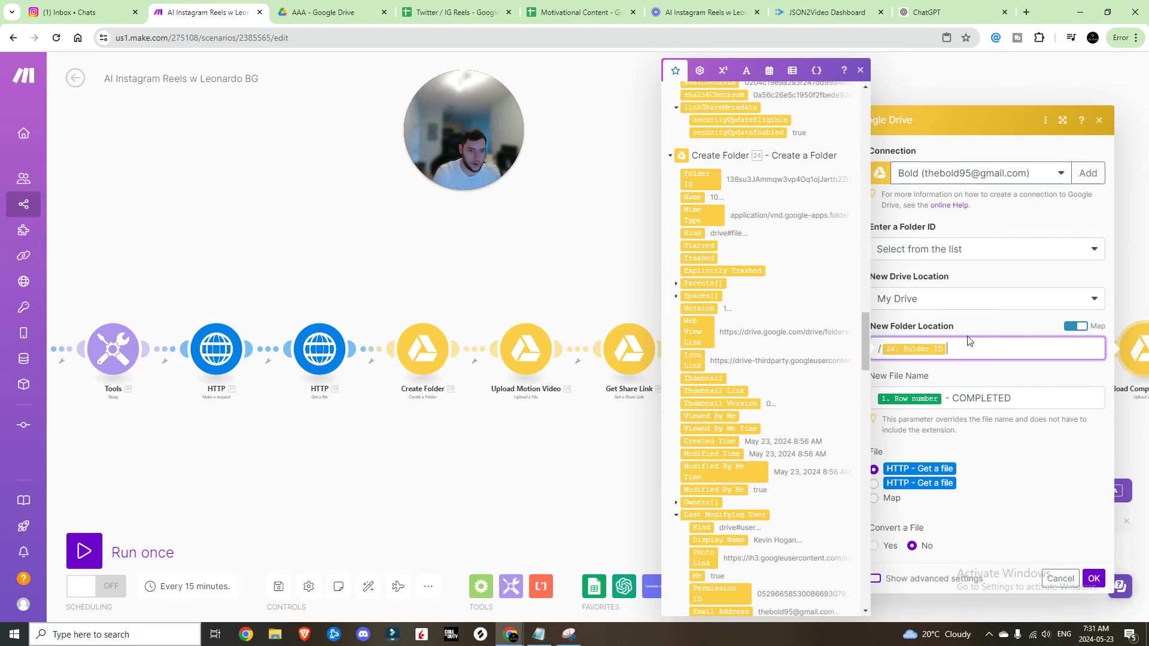
key("ctrl+s")
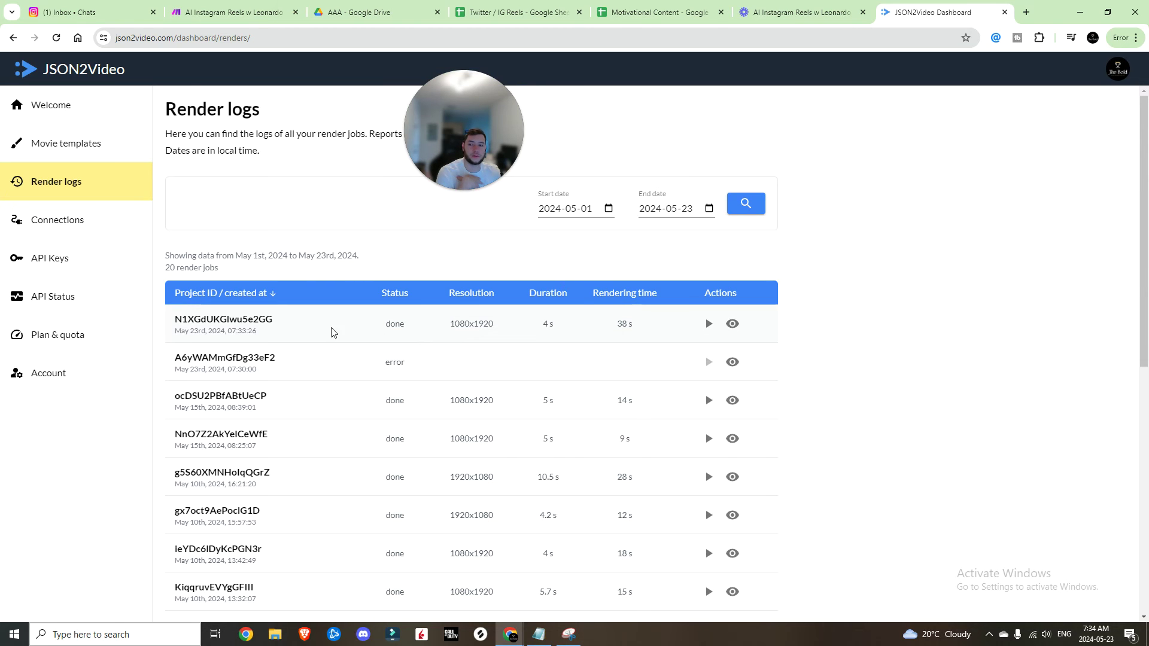
- Play and replay the newest 1080x1920 render with the Seneca quote, then return to the dashboard
left_click(707, 326)
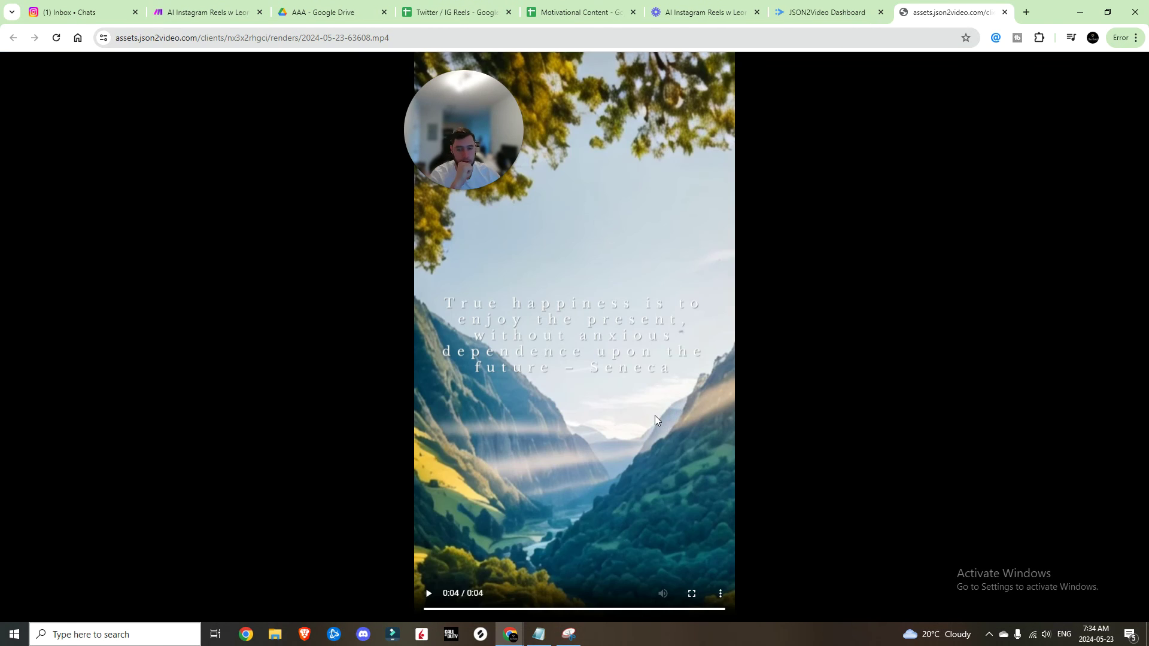
left_click(631, 311)
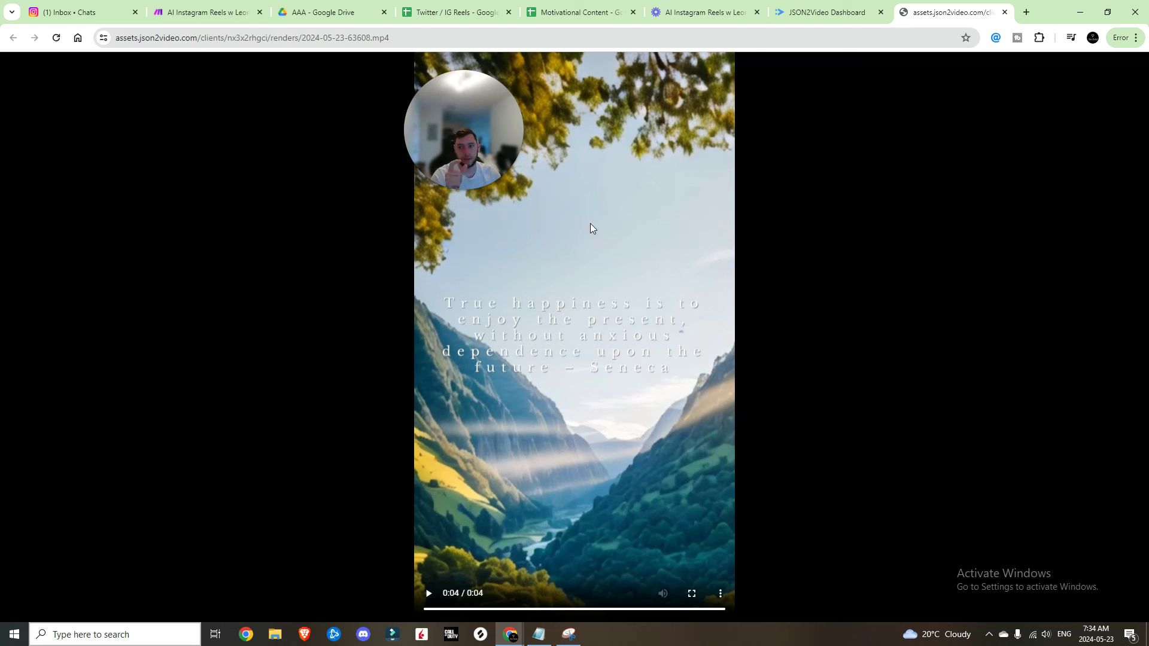
left_click(825, 12)
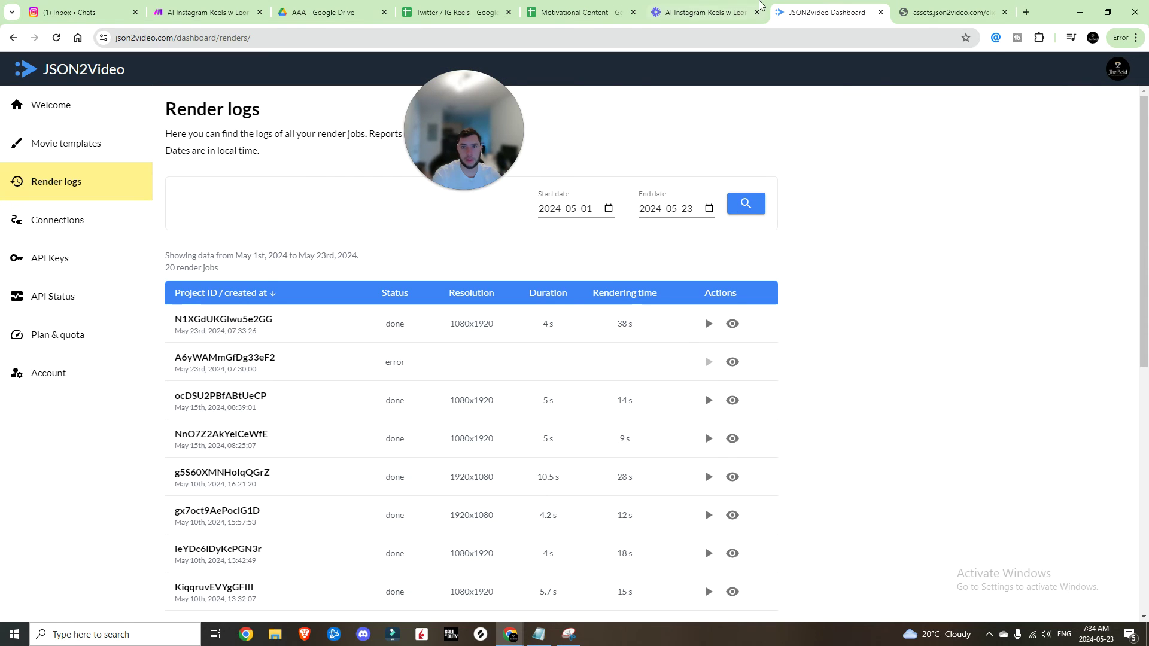
- Set the template's video source to the previously uploaded mountain scene
left_click(65, 143)
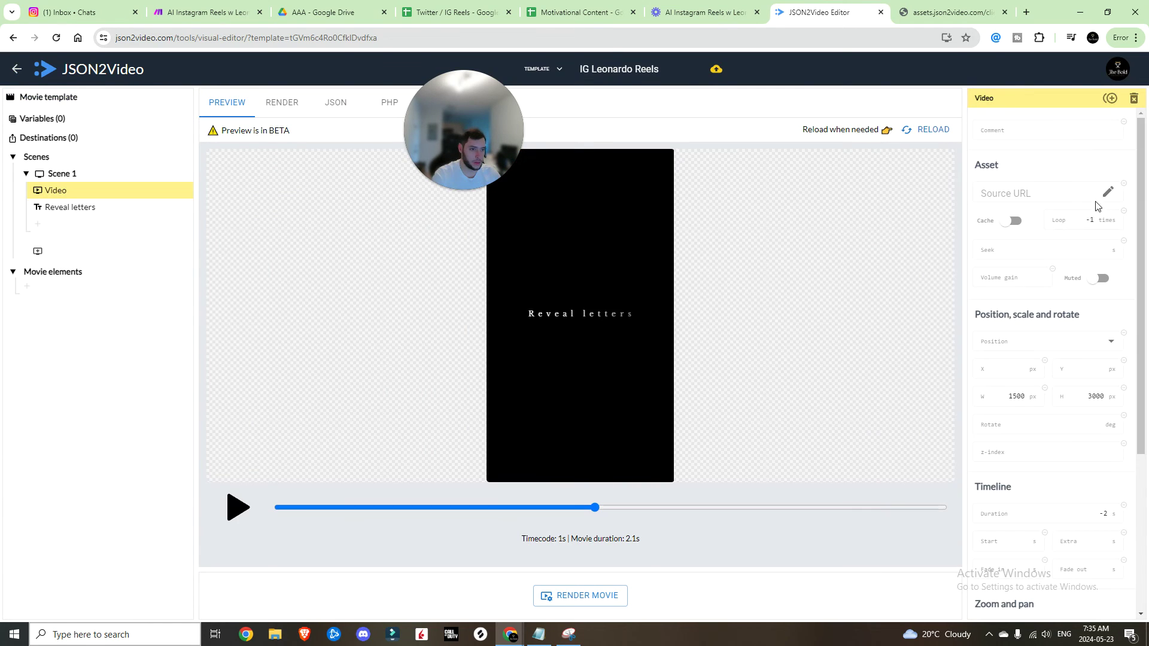
left_click(1107, 192)
left_click(402, 203)
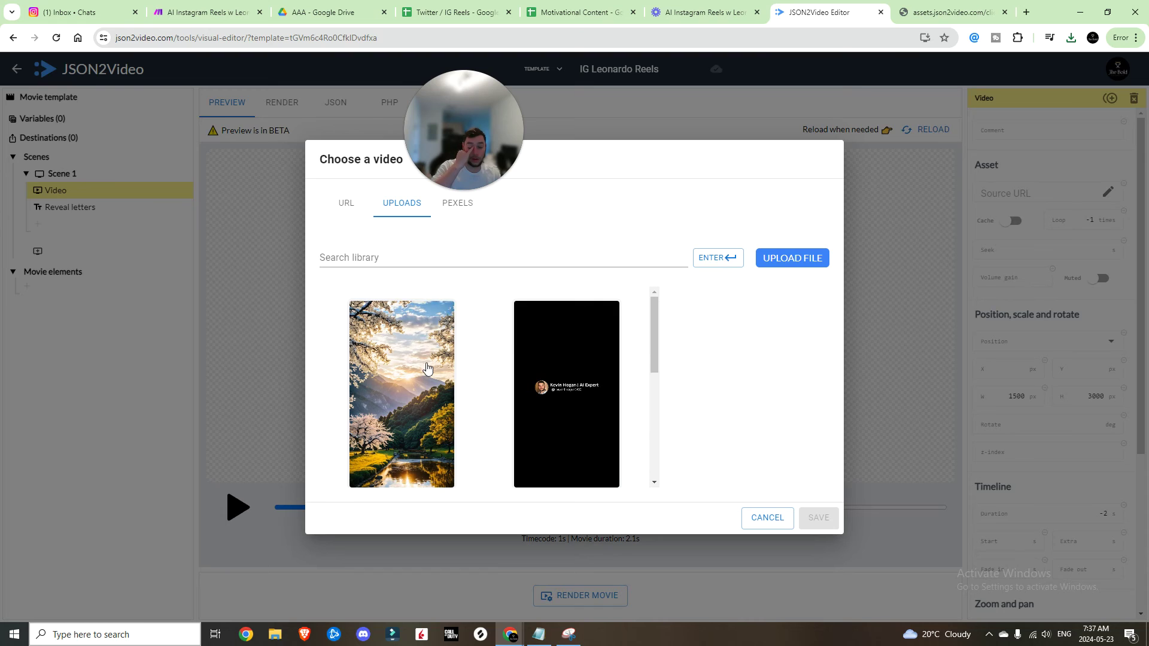
left_click(427, 368)
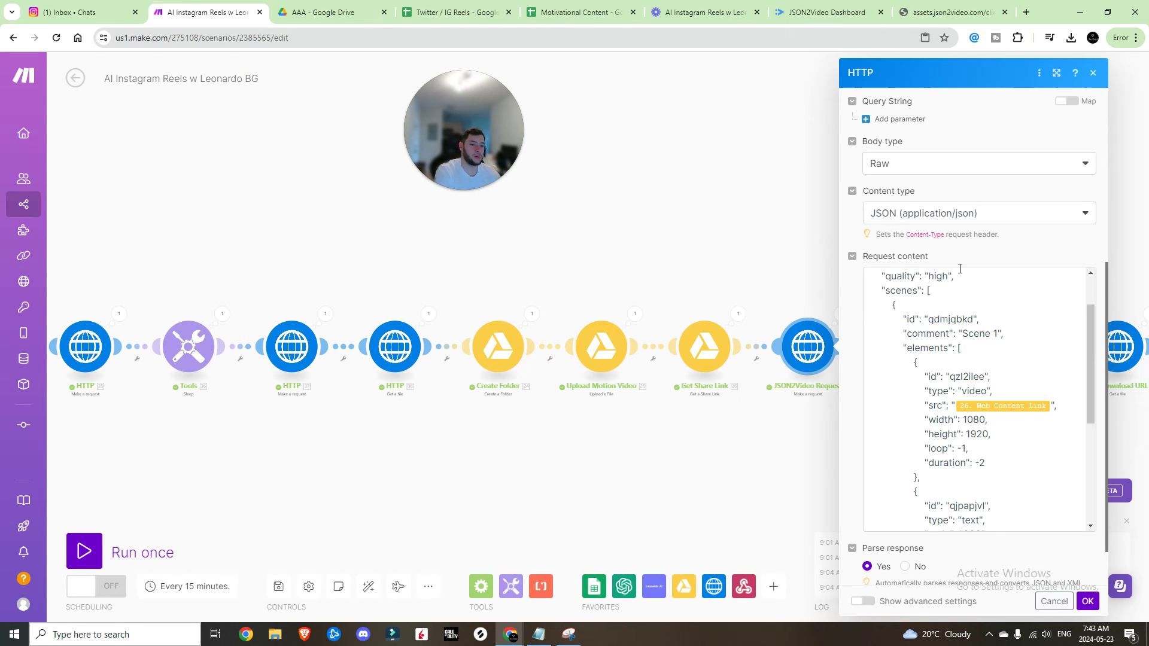
- Reopen the IG Leonardo Reels template and select its Video element
left_click(815, 5)
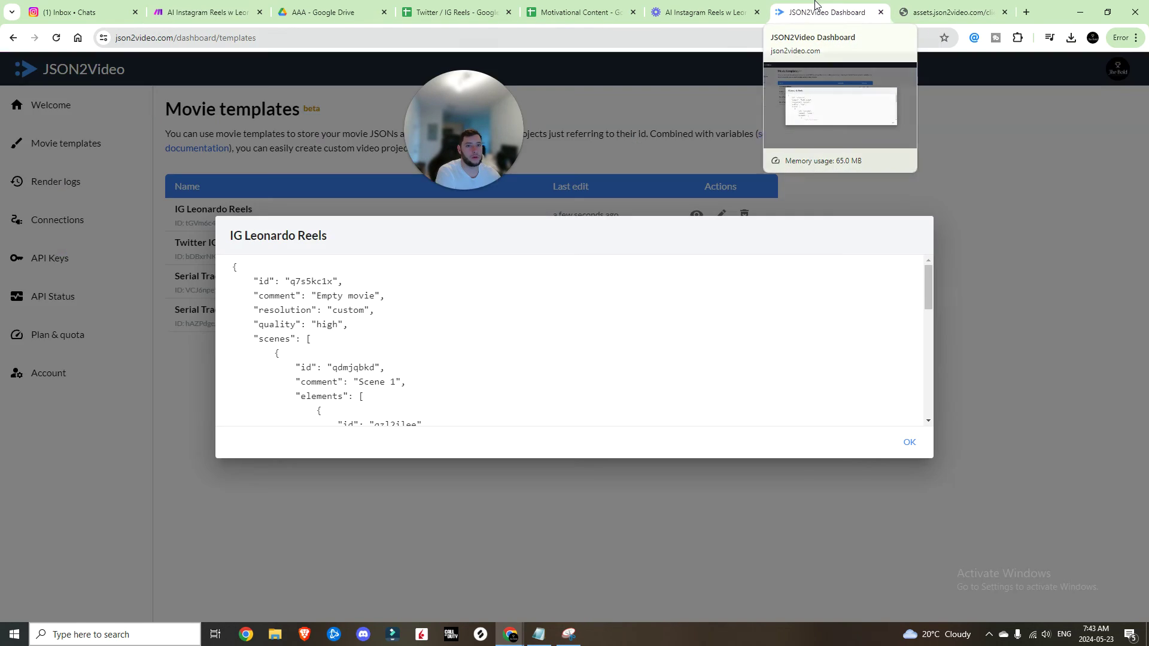
left_click(89, 145)
left_click(90, 145)
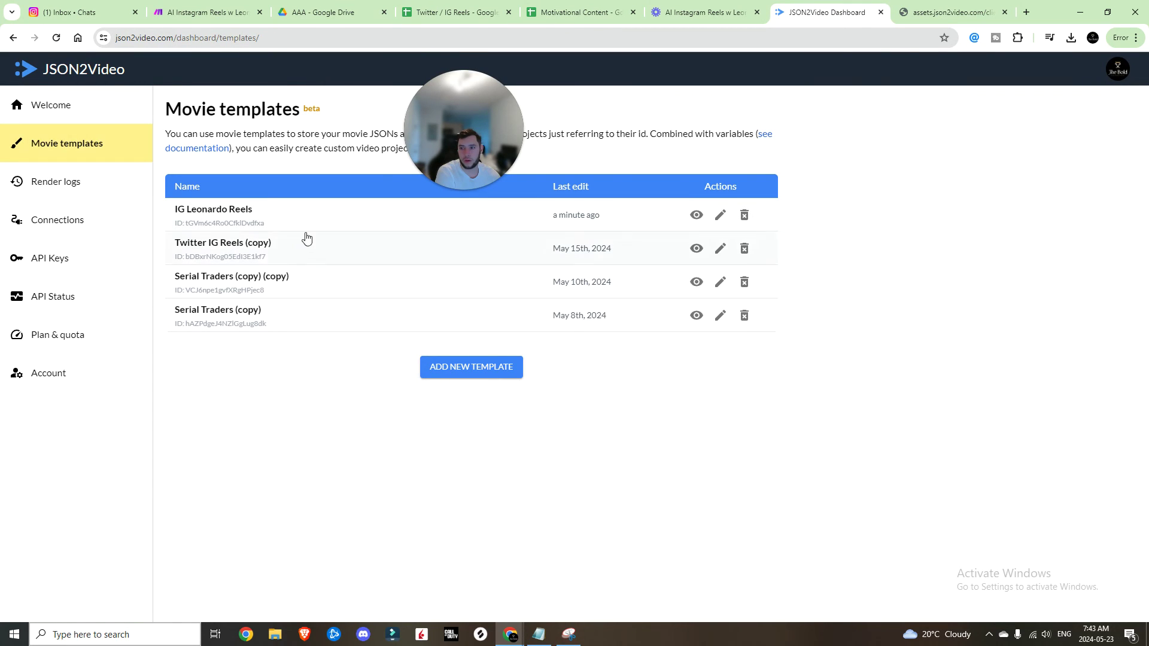
left_click(246, 210)
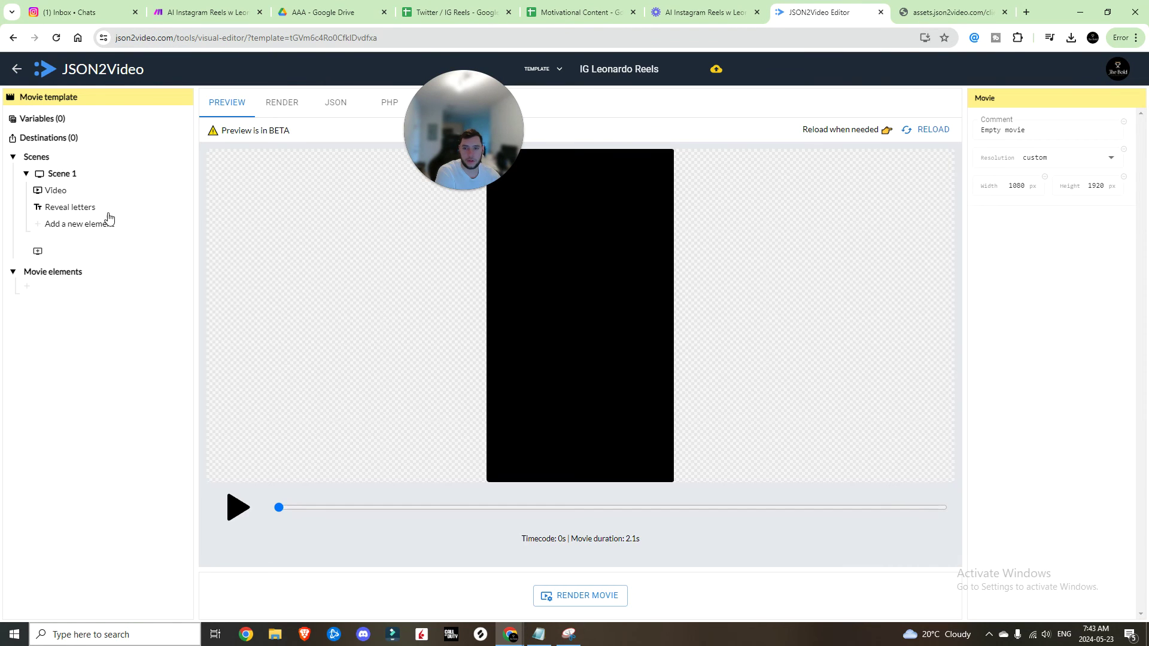
left_click(70, 191)
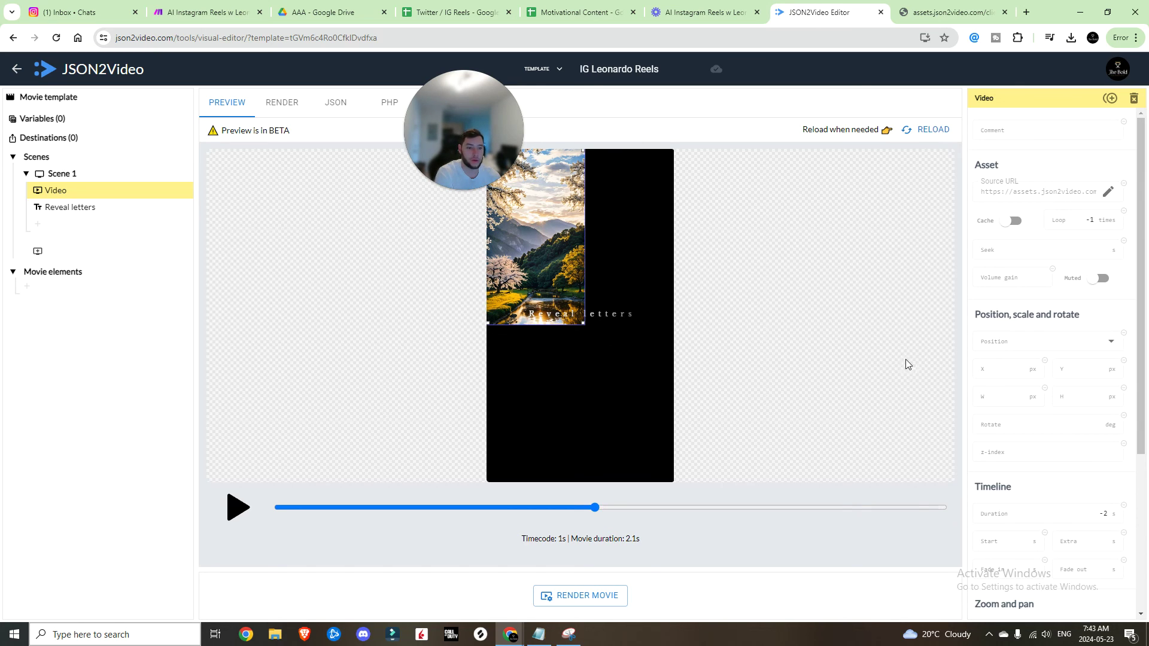
- Size the video element to width 1080 and height 1920
left_click(993, 395)
type("1080")
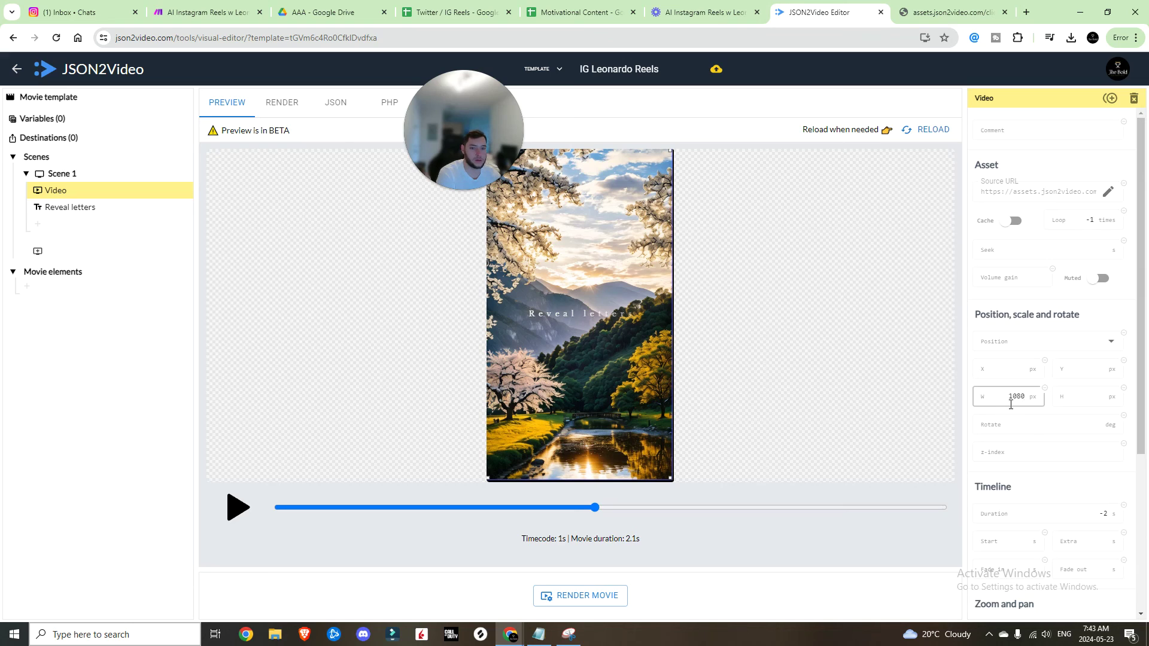
key("Tab")
type("1920")
left_click(636, 393)
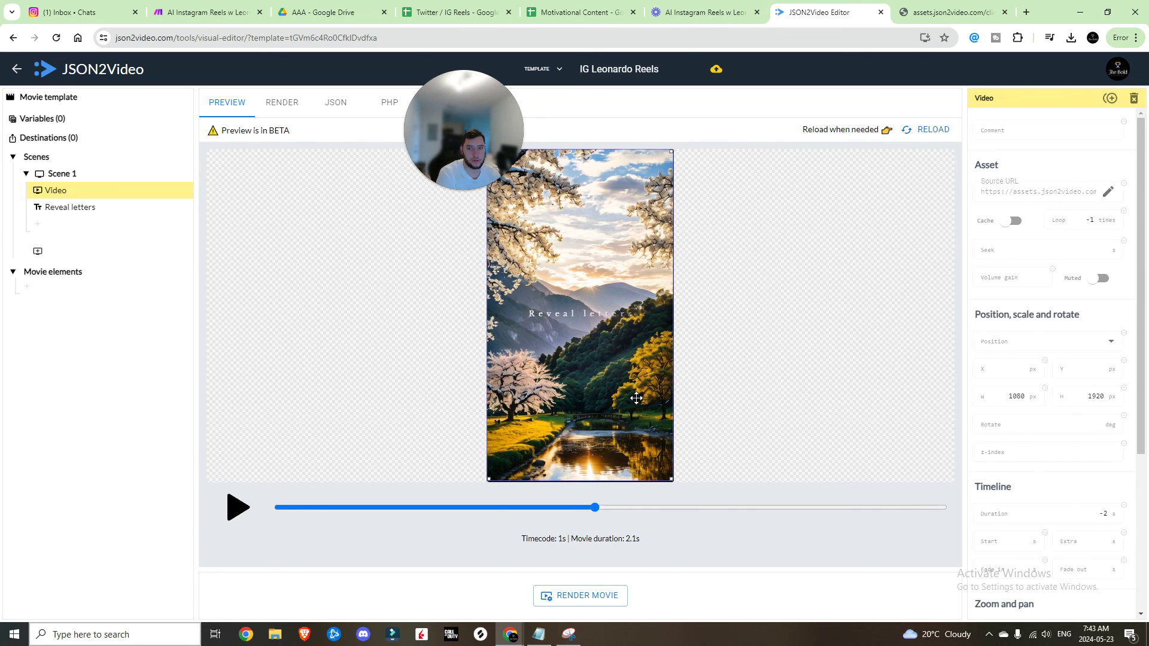
left_click(67, 207)
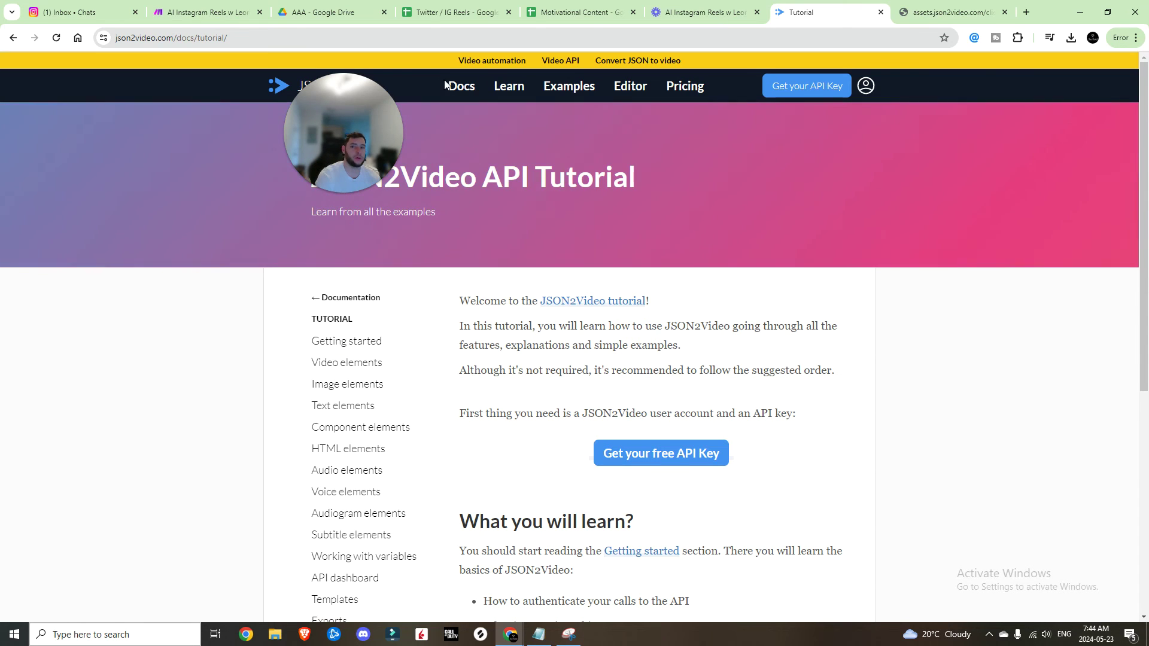
- Open the Text elements tutorial and highlight the "shadow": 0 example line
scroll(334, 410, "down", 1)
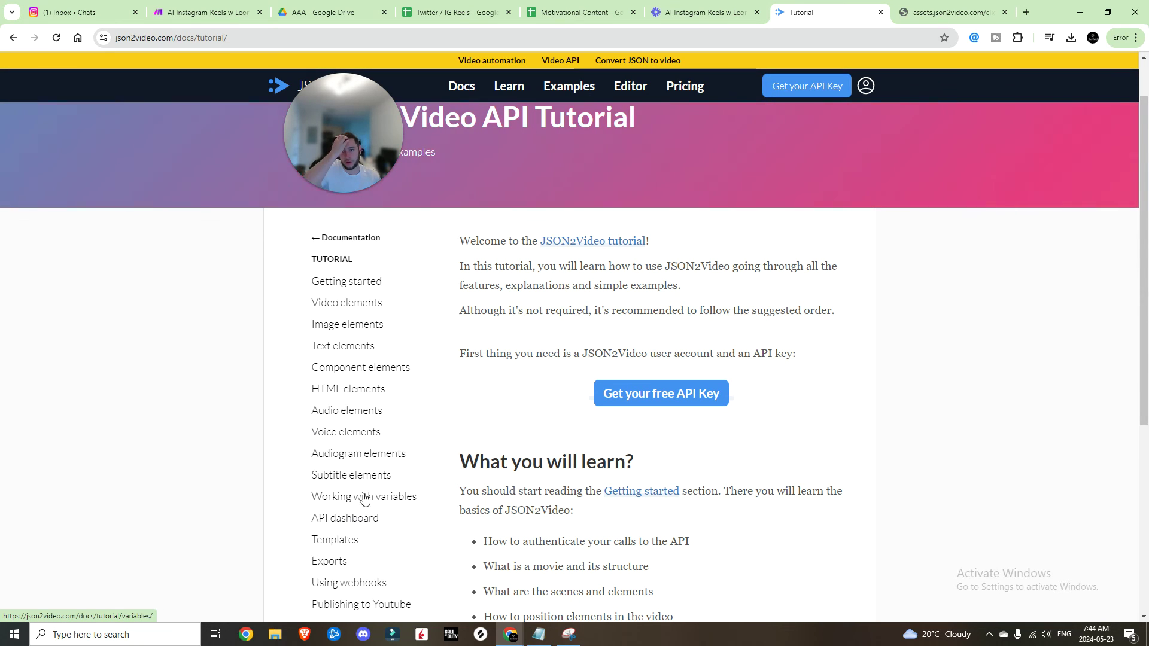
left_click(343, 346)
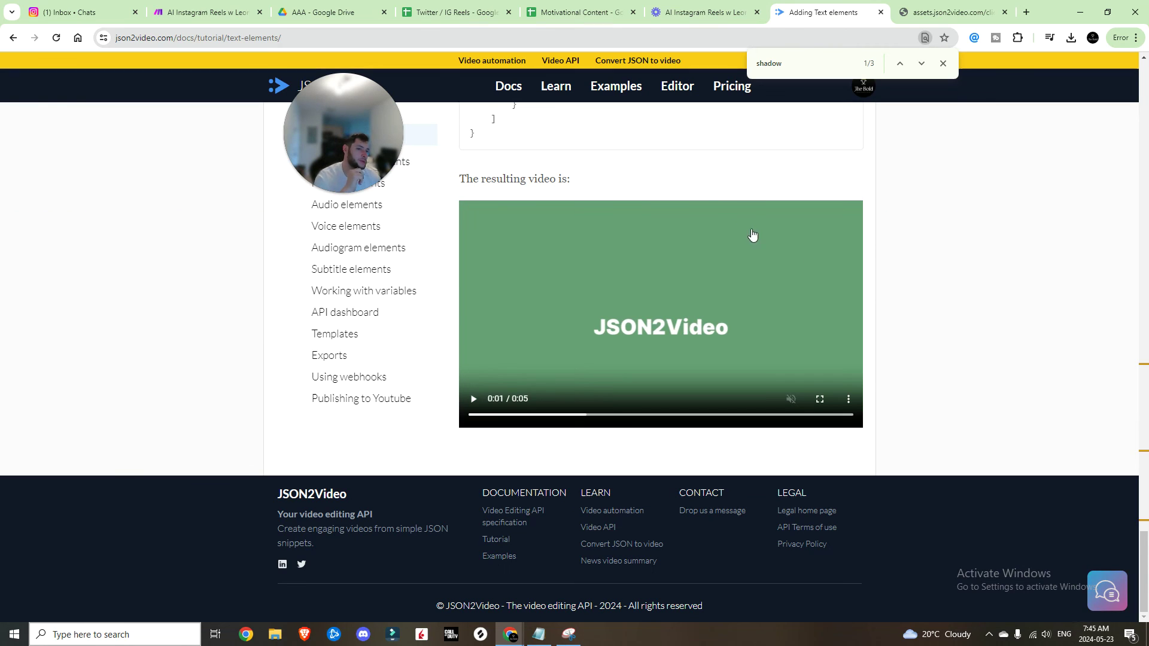
scroll(744, 262, "up", 6)
left_click_drag(658, 334, 599, 336)
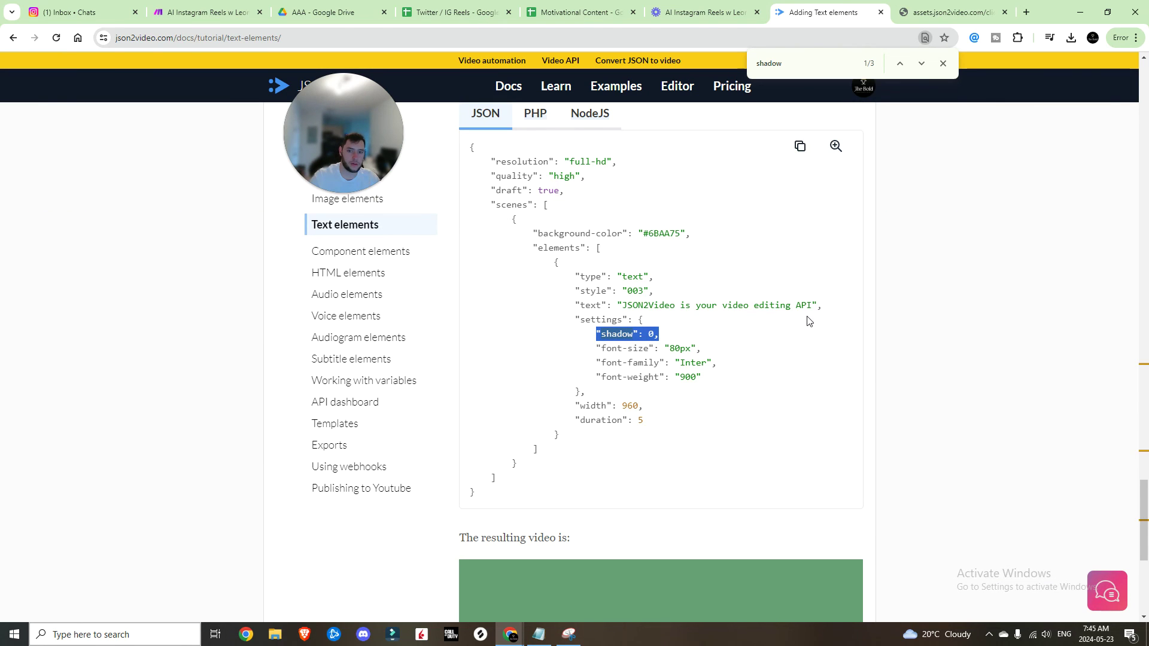
- Duplicate the font-size line in the JSON2Video request body
left_click(204, 12)
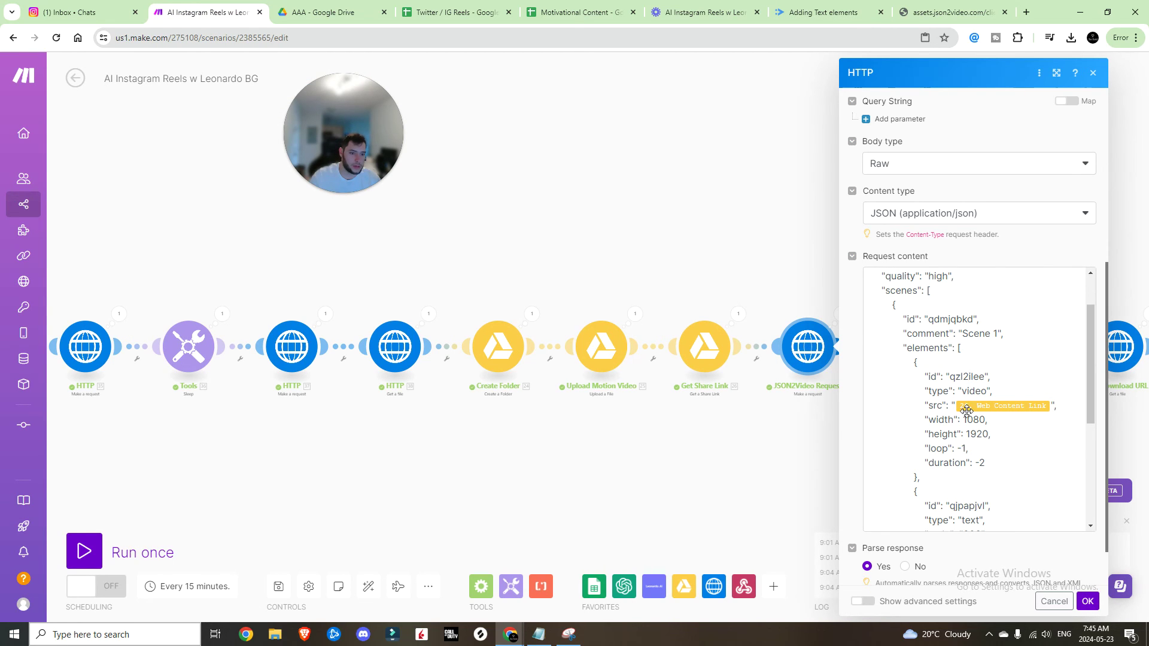
scroll(966, 413, "down", 1)
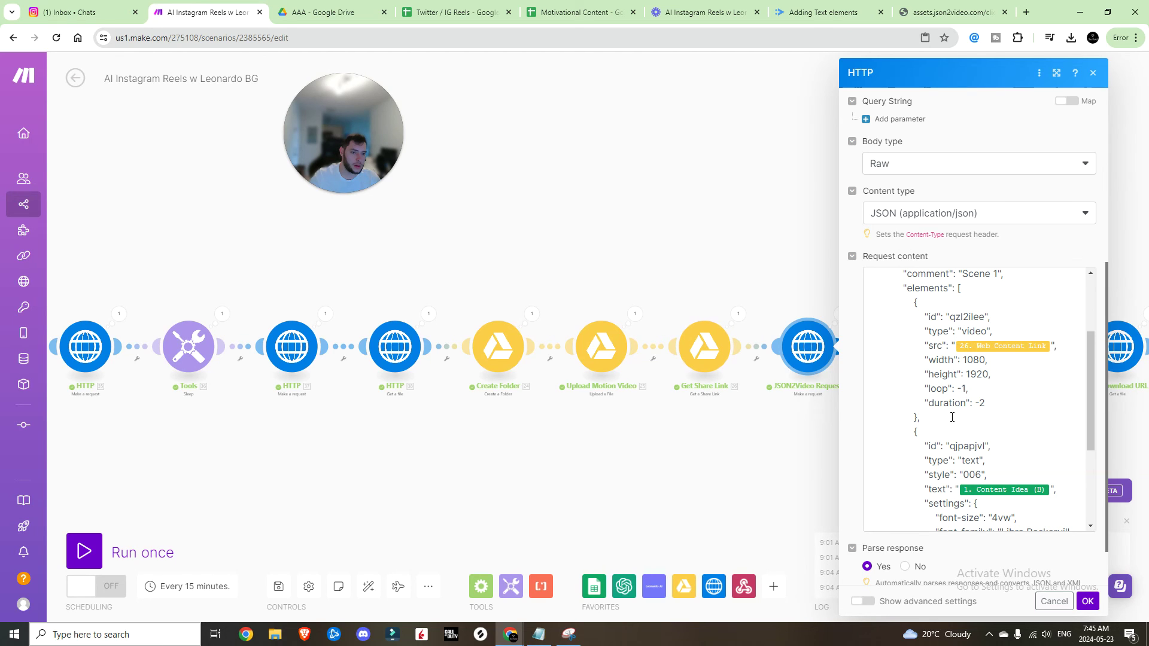
scroll(969, 386, "down", 2)
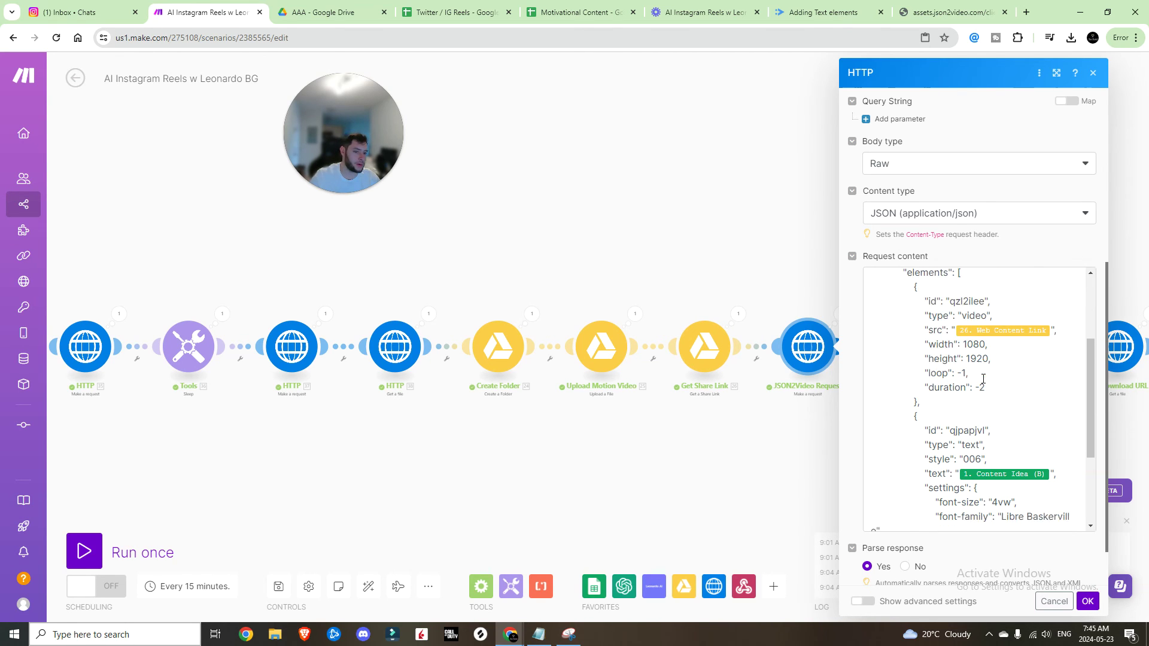
left_click_drag(1017, 398, 849, 401)
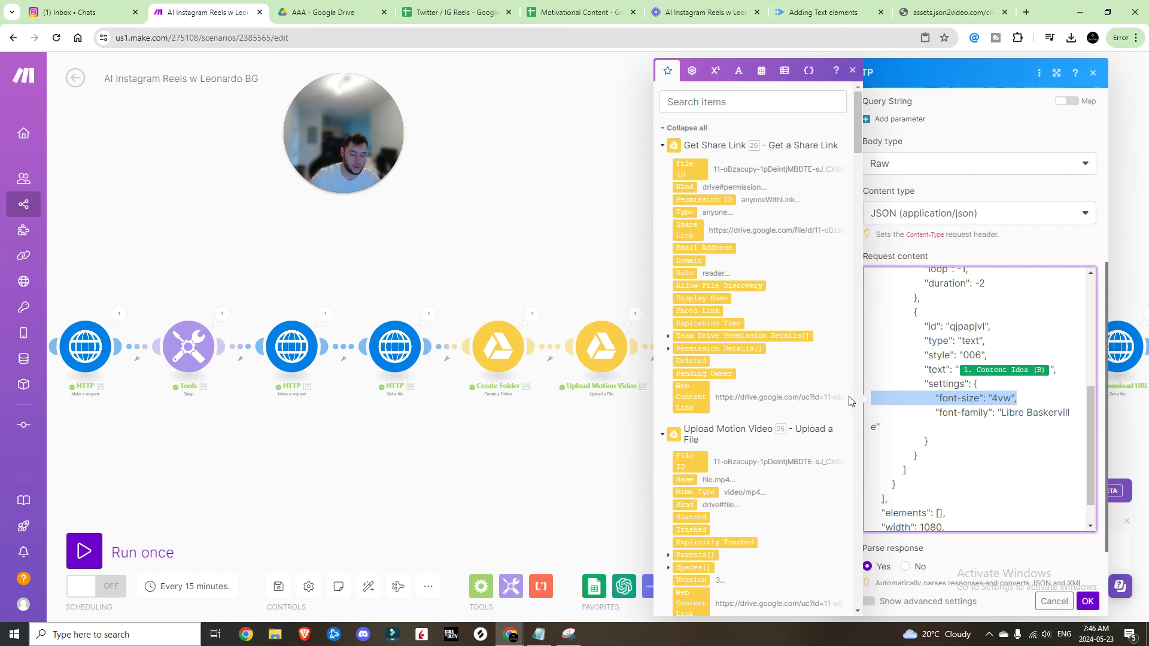
key("ctrl+c")
left_click(1019, 399)
key("Return")
key("ctrl+v")
- Turn the copy into a "shadow": "2" setting, confirm the body and save the scenario
mouse_move(982, 412)
left_mouse_down()
mouse_move(941, 413)
mouse_move(989, 412)
left_mouse_up()
type("shadow")
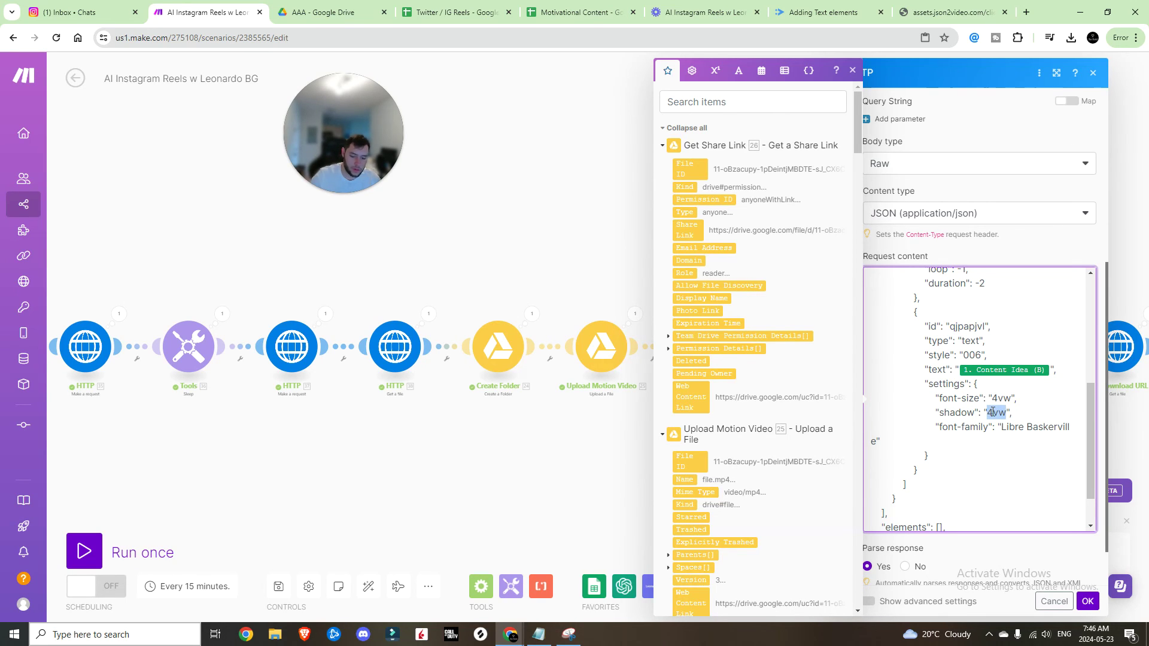
type("2")
scroll(993, 419, "down", 1)
left_click(1087, 602)
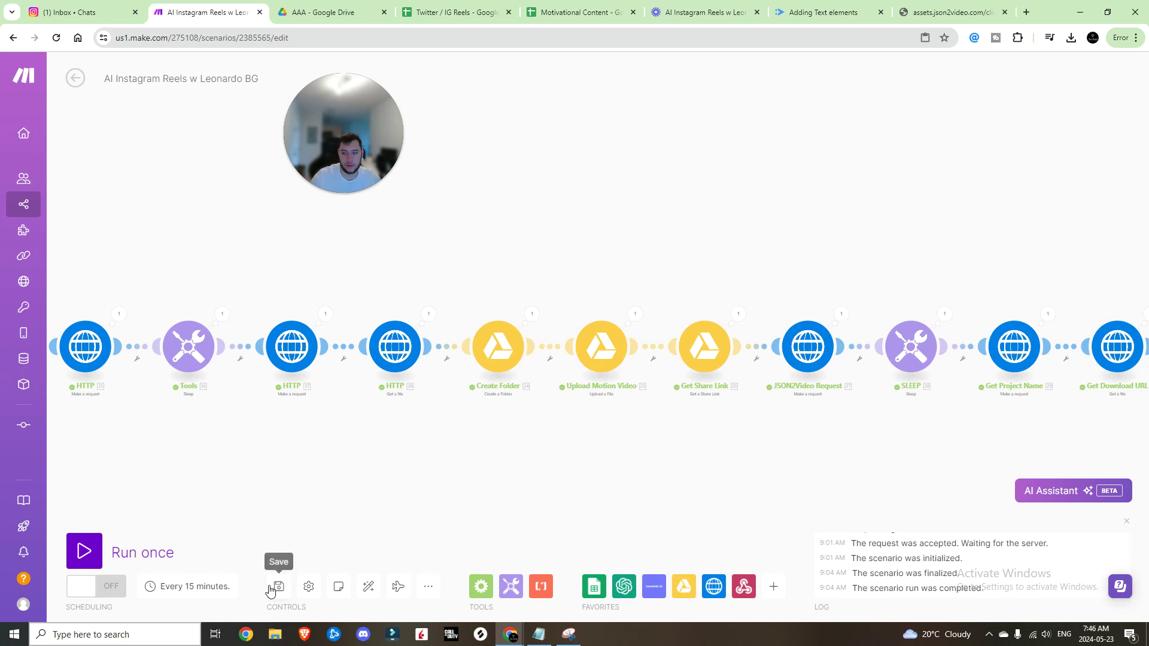
left_click(277, 587)
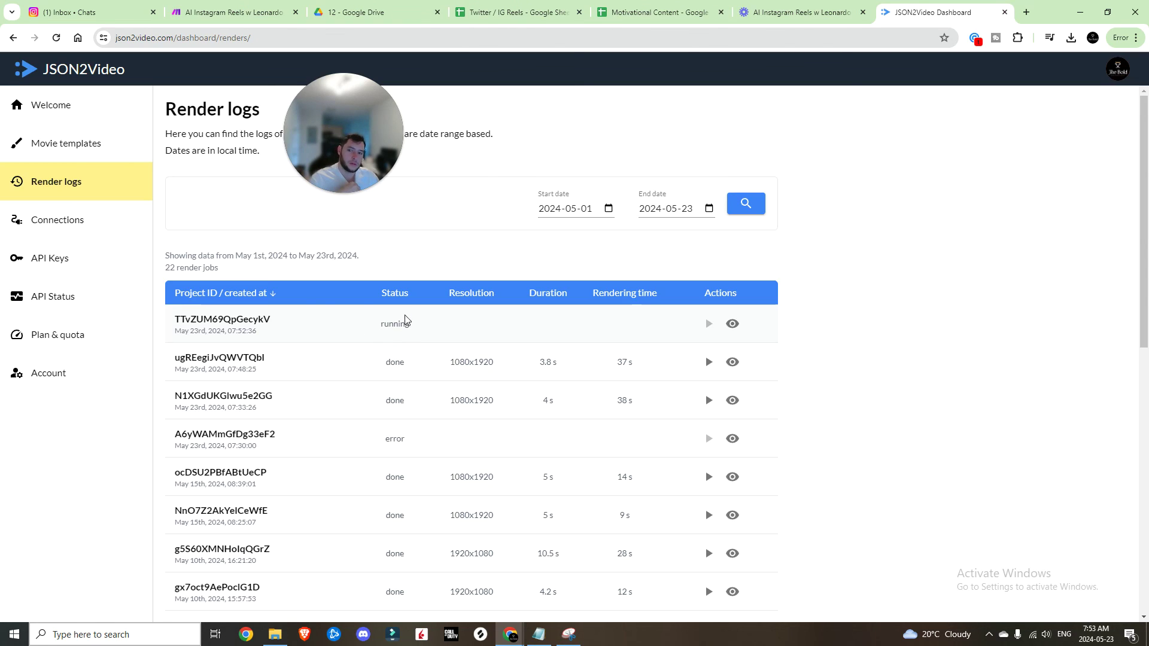
left_click(708, 323)
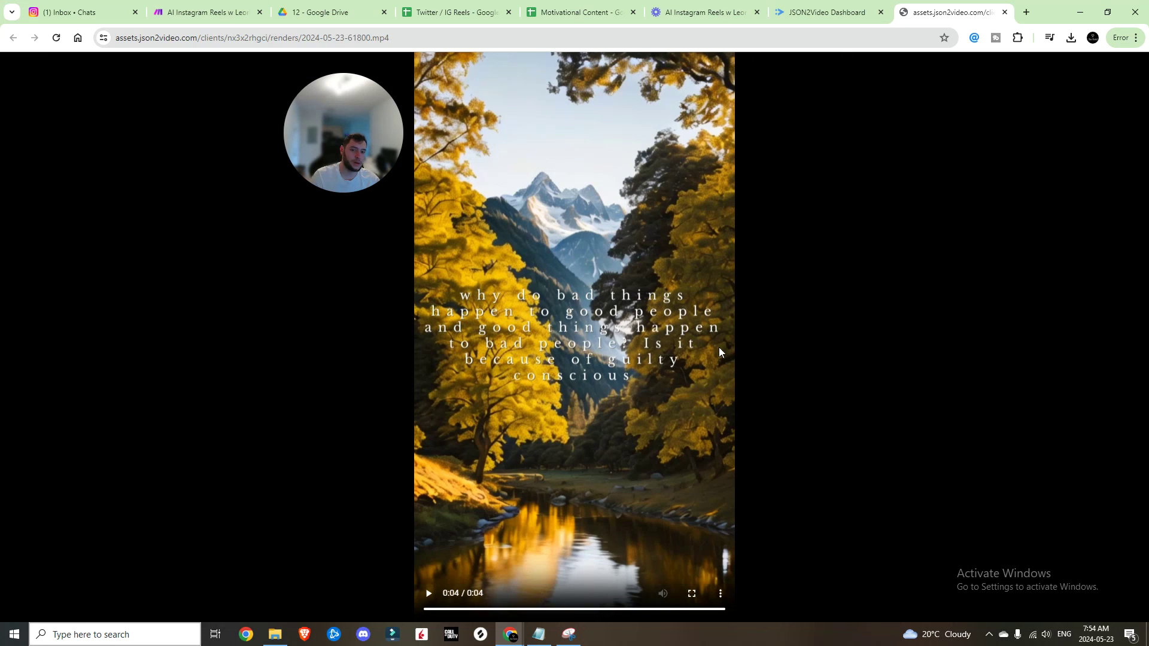
left_click(845, 11)
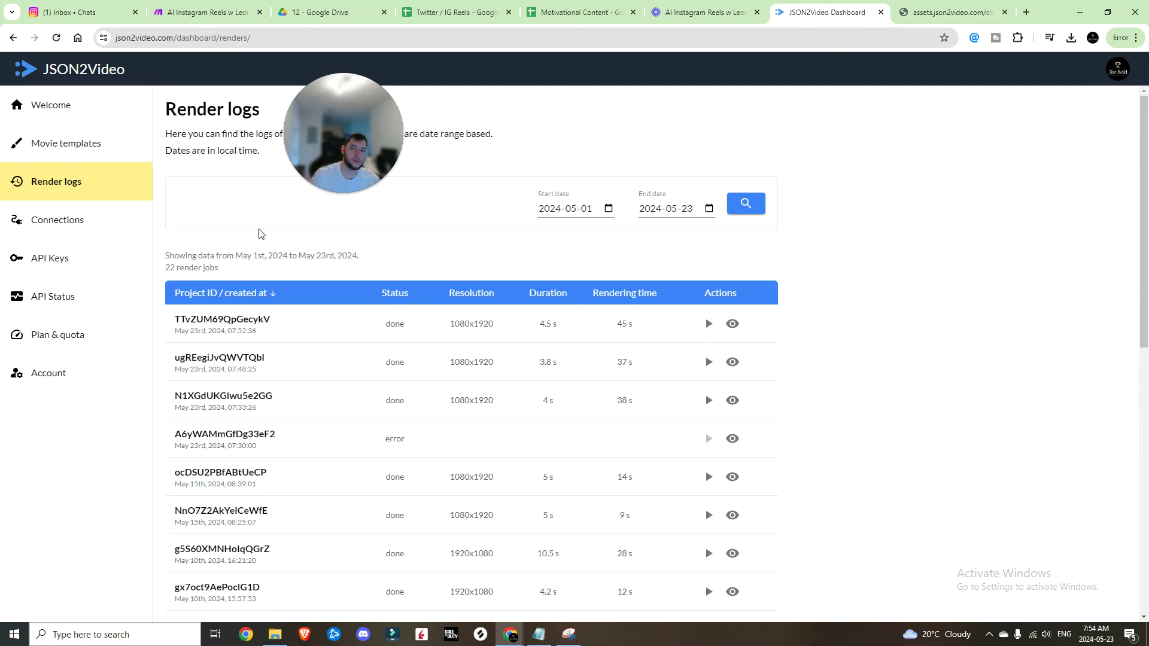
- Narrow the IG Leonardo Reels text box to about 815 px wide and play the preview
left_click(48, 146)
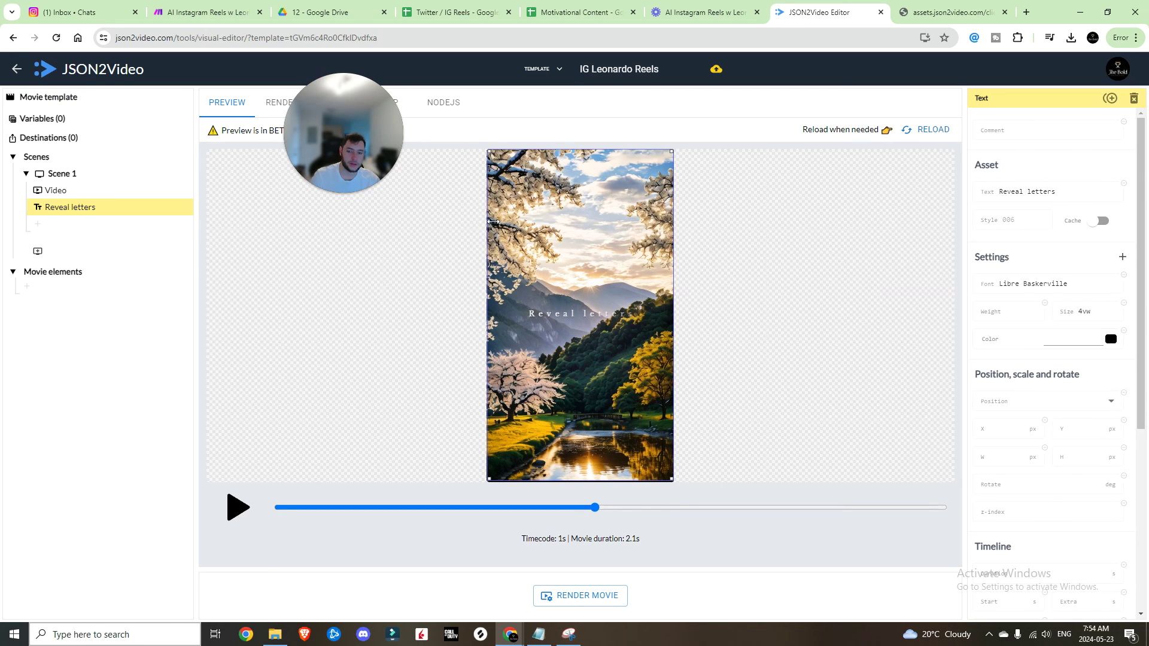
left_click_drag(486, 151, 503, 151)
left_click_drag(673, 480, 645, 477)
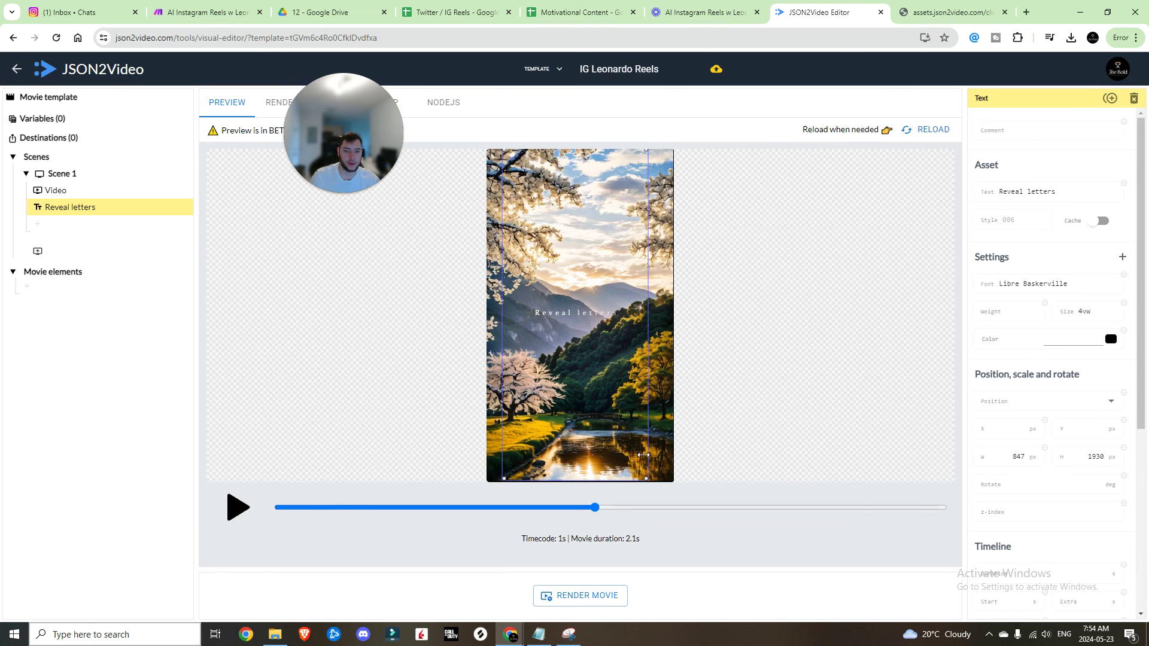
left_click_drag(646, 476, 643, 476)
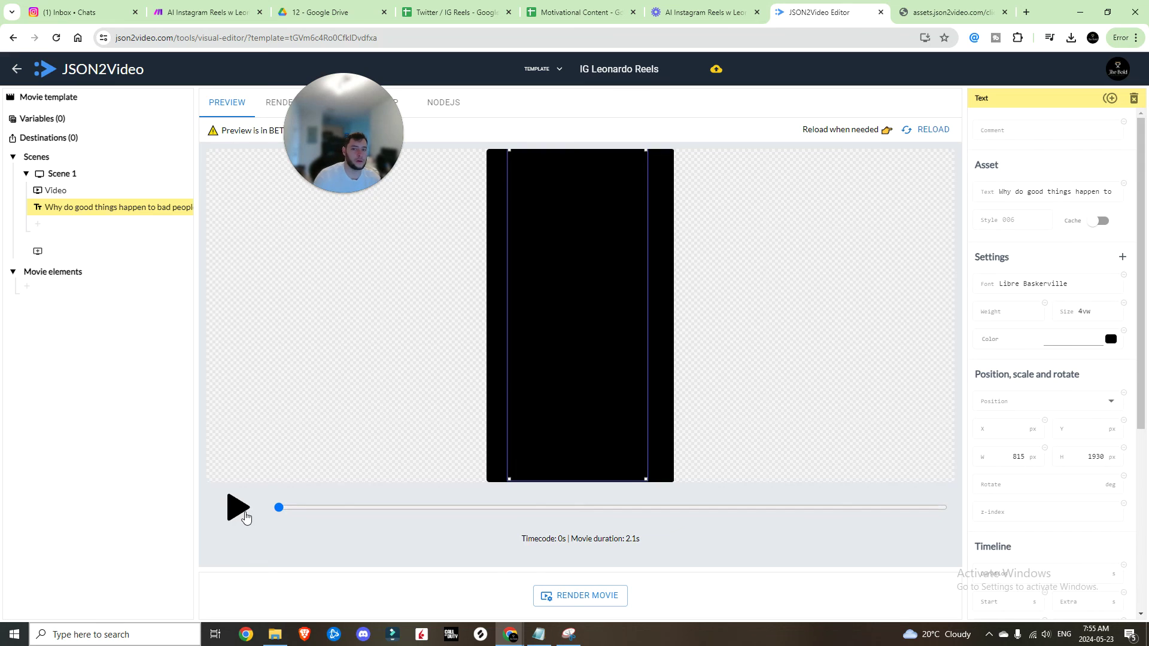
left_click(242, 511)
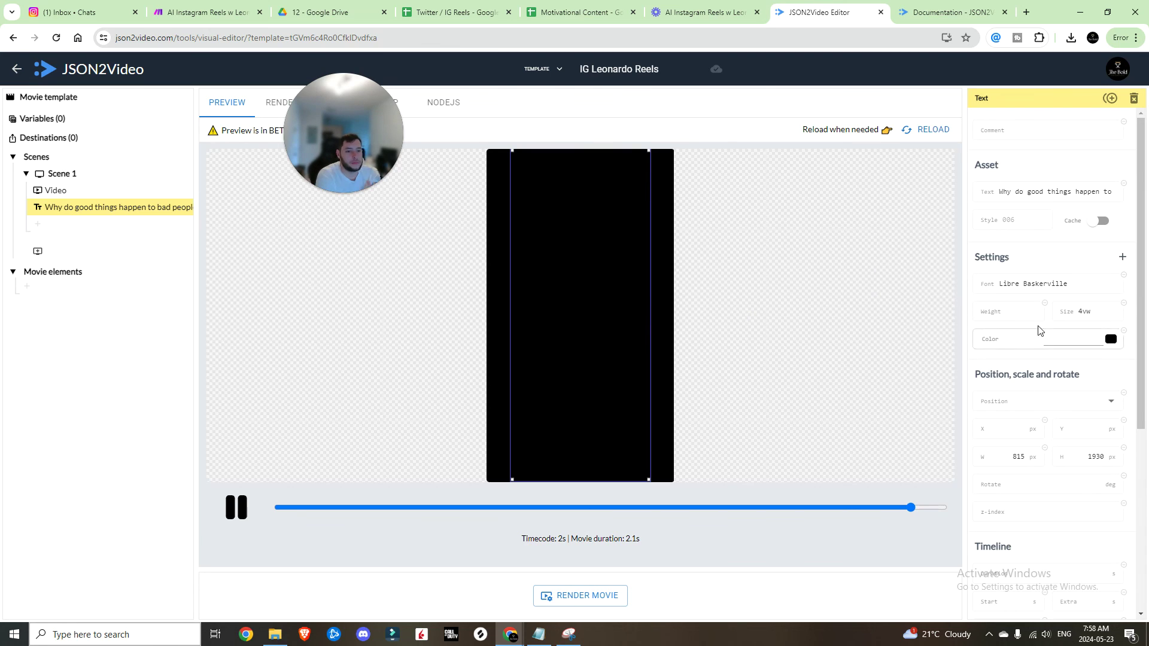
- Add a trial Instagram for Business step after Upload Completed Video, then delete it
left_click(238, 9)
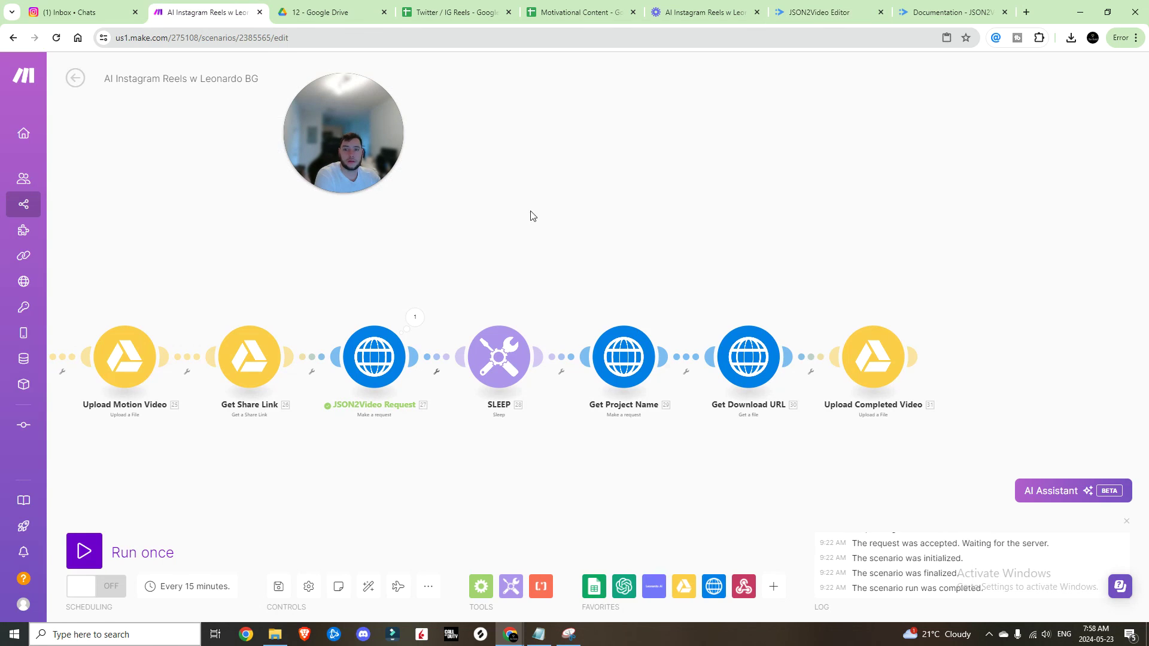
left_click(926, 362)
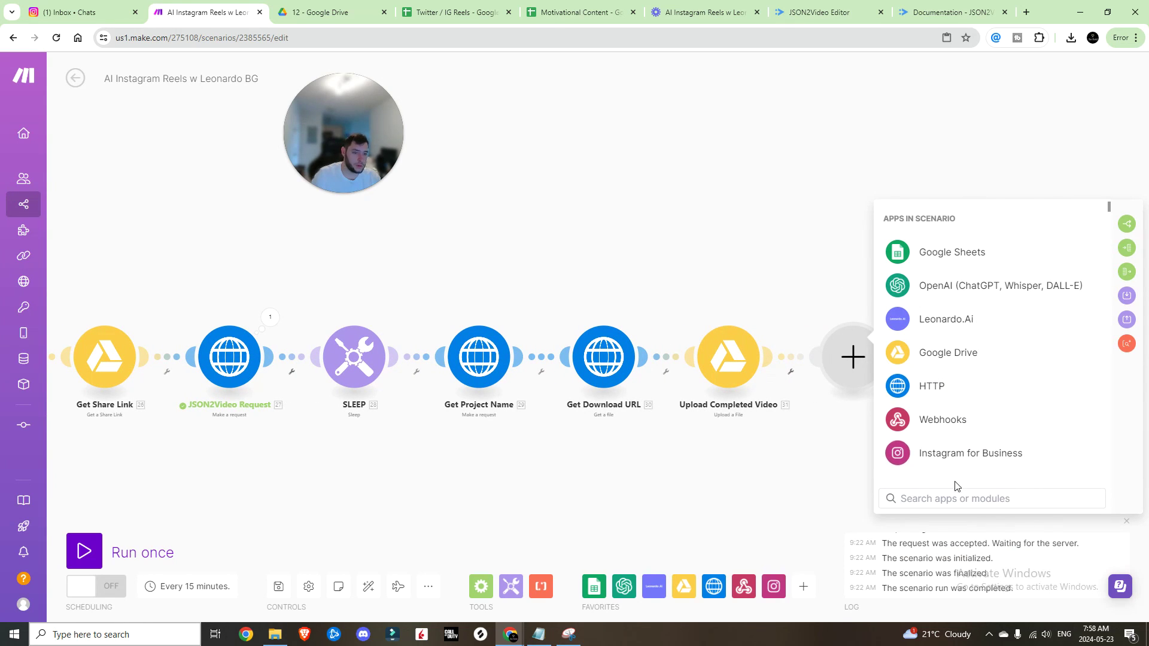
left_click(956, 455)
left_click(993, 353)
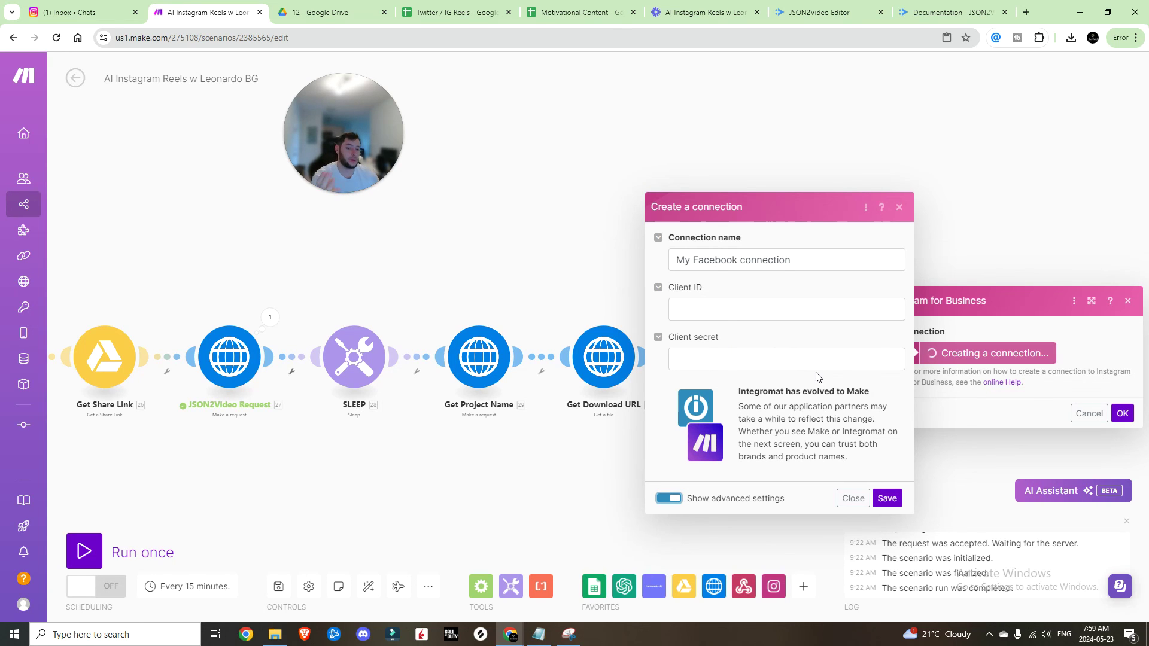
left_click(887, 498)
left_click(1126, 300)
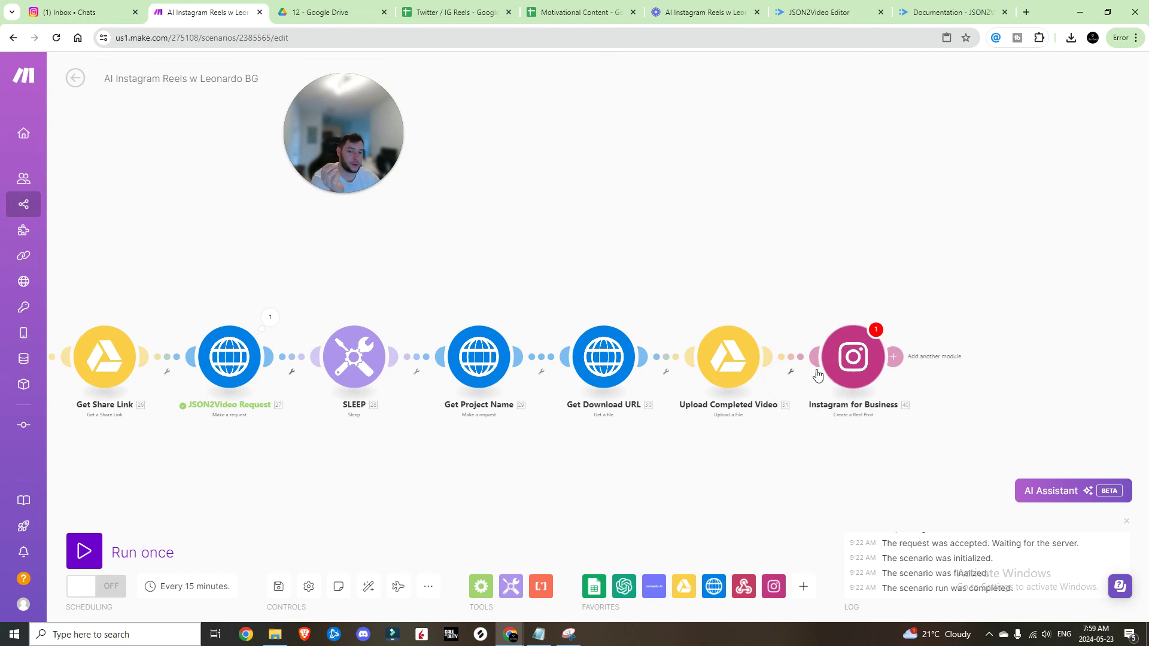
left_click_drag(834, 365, 838, 239)
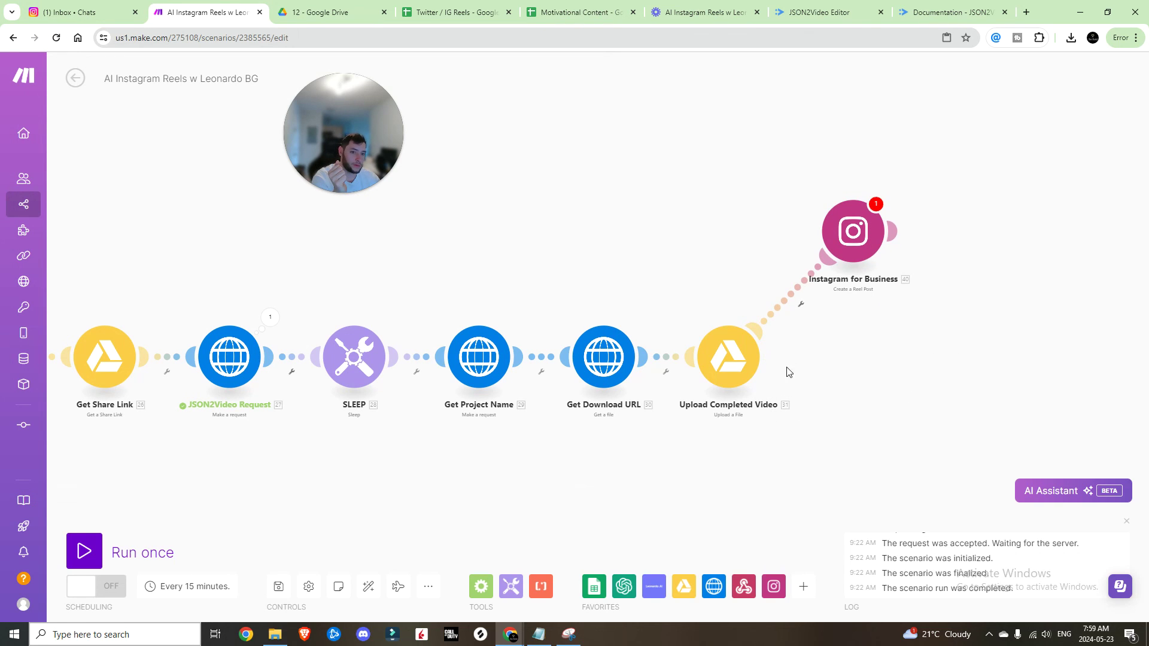
right_click(844, 236)
left_click(879, 384)
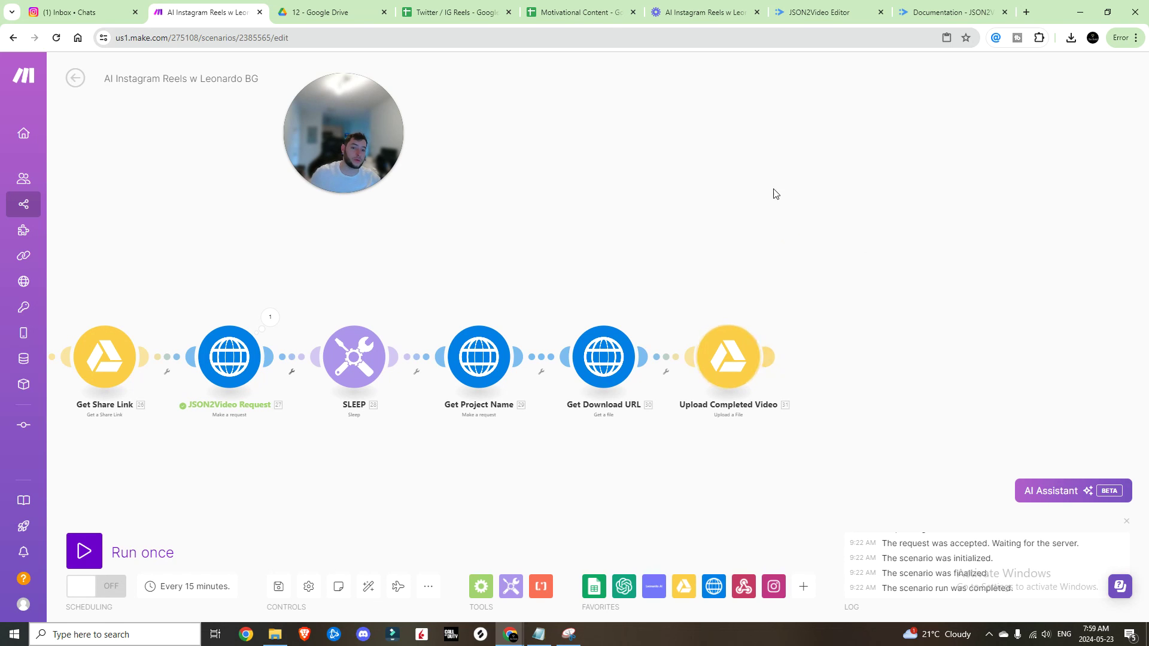
- Add an empty new step after Upload Completed Video, searching 'text' then clearing the search
left_click(769, 357)
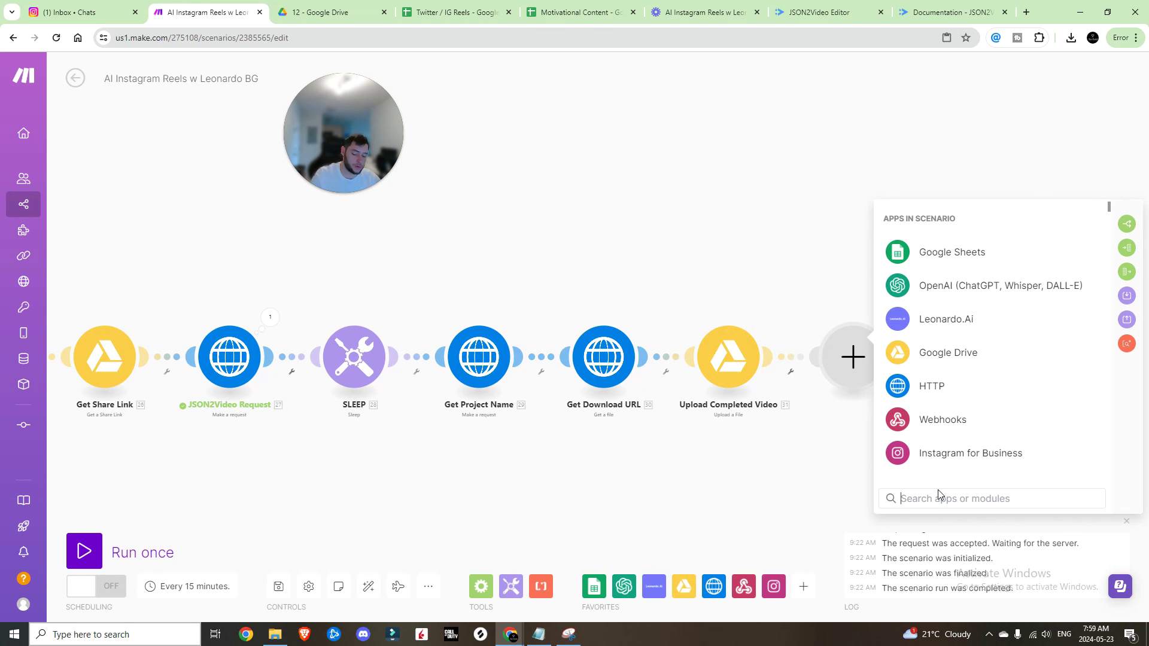
type("text")
scroll(943, 488, "down", 5)
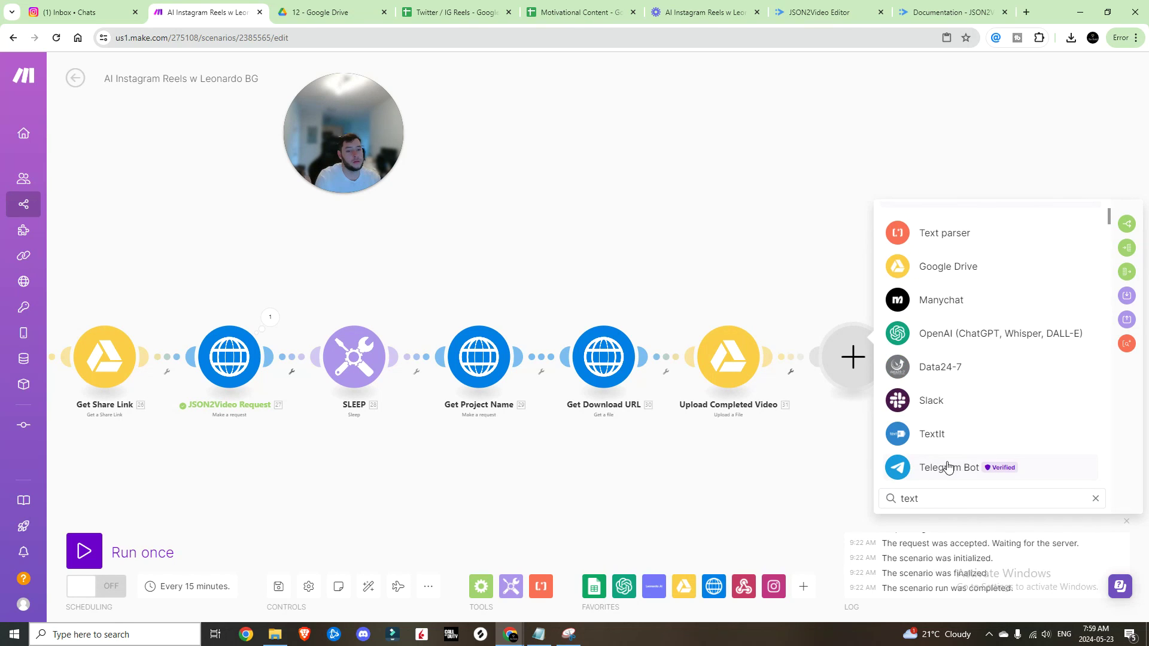
key("BackSpace")
key("BackSpace")
key("BackSpace")
key("BackSpace")
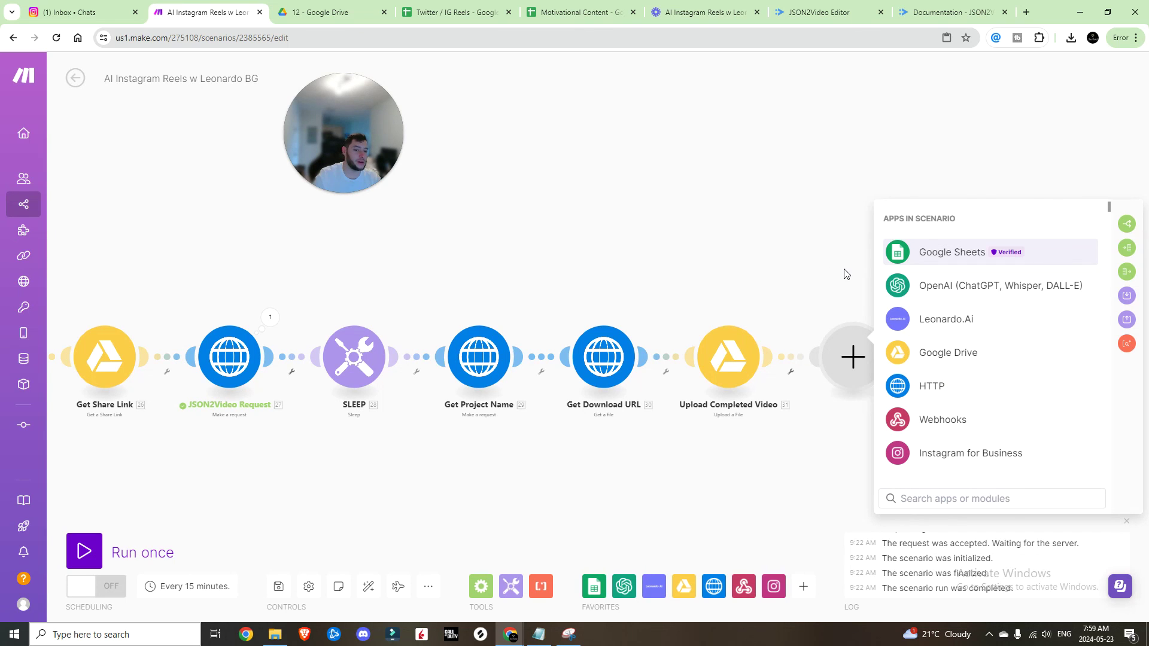
- Dismiss the app picker and fit the full chain from Google Sheets to Upload Completed Video in view
left_click(807, 241)
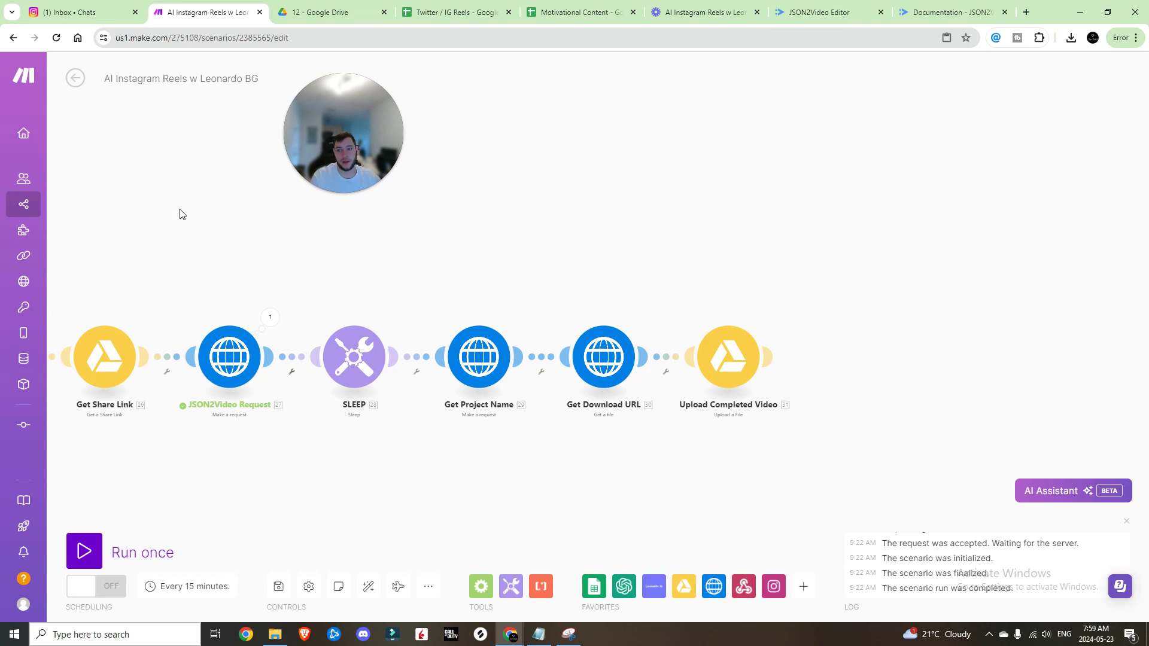
left_click_drag(179, 213, 833, 200)
scroll(619, 375, "down", 5)
scroll(620, 374, "up", 3)
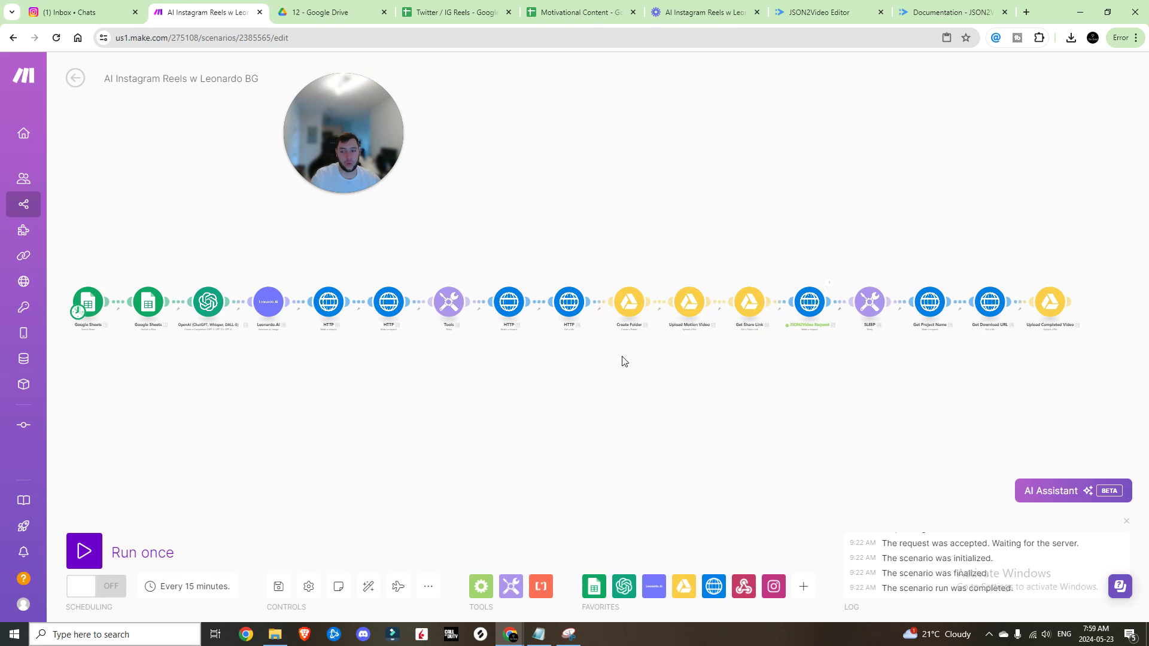